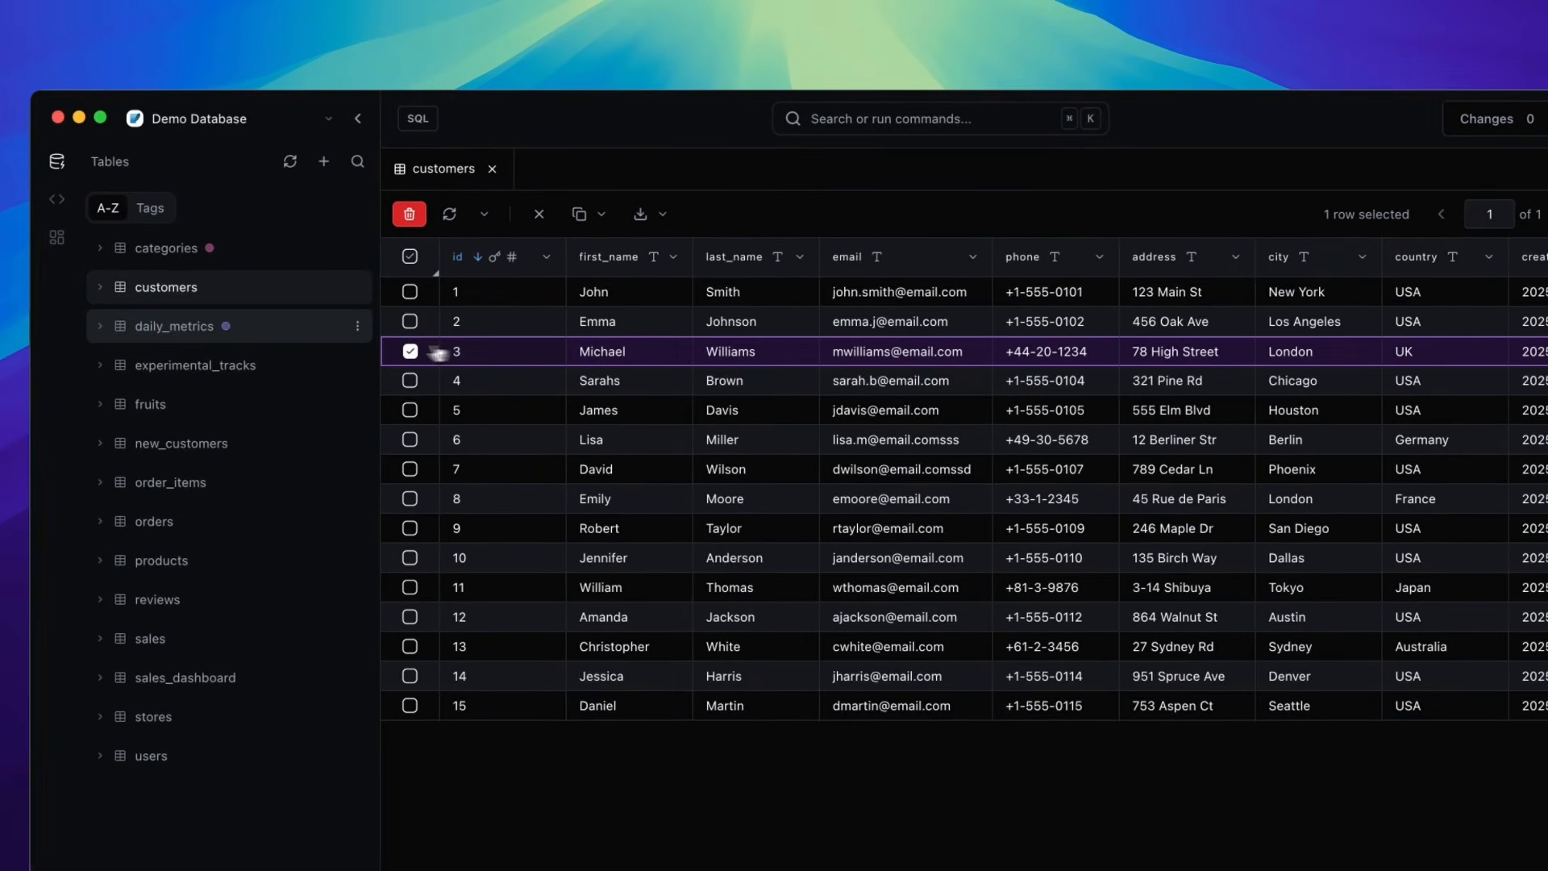
- Select the block of cells from first_name to phone across rows 4 to 9
{"action": "left_click", "coordinate": [434, 351]}
{"action": "left_click_drag", "start_coordinate": [548, 316], "coordinate": [1060, 465]}
{"action": "left_click_drag", "start_coordinate": [499, 268], "coordinate": [976, 436]}
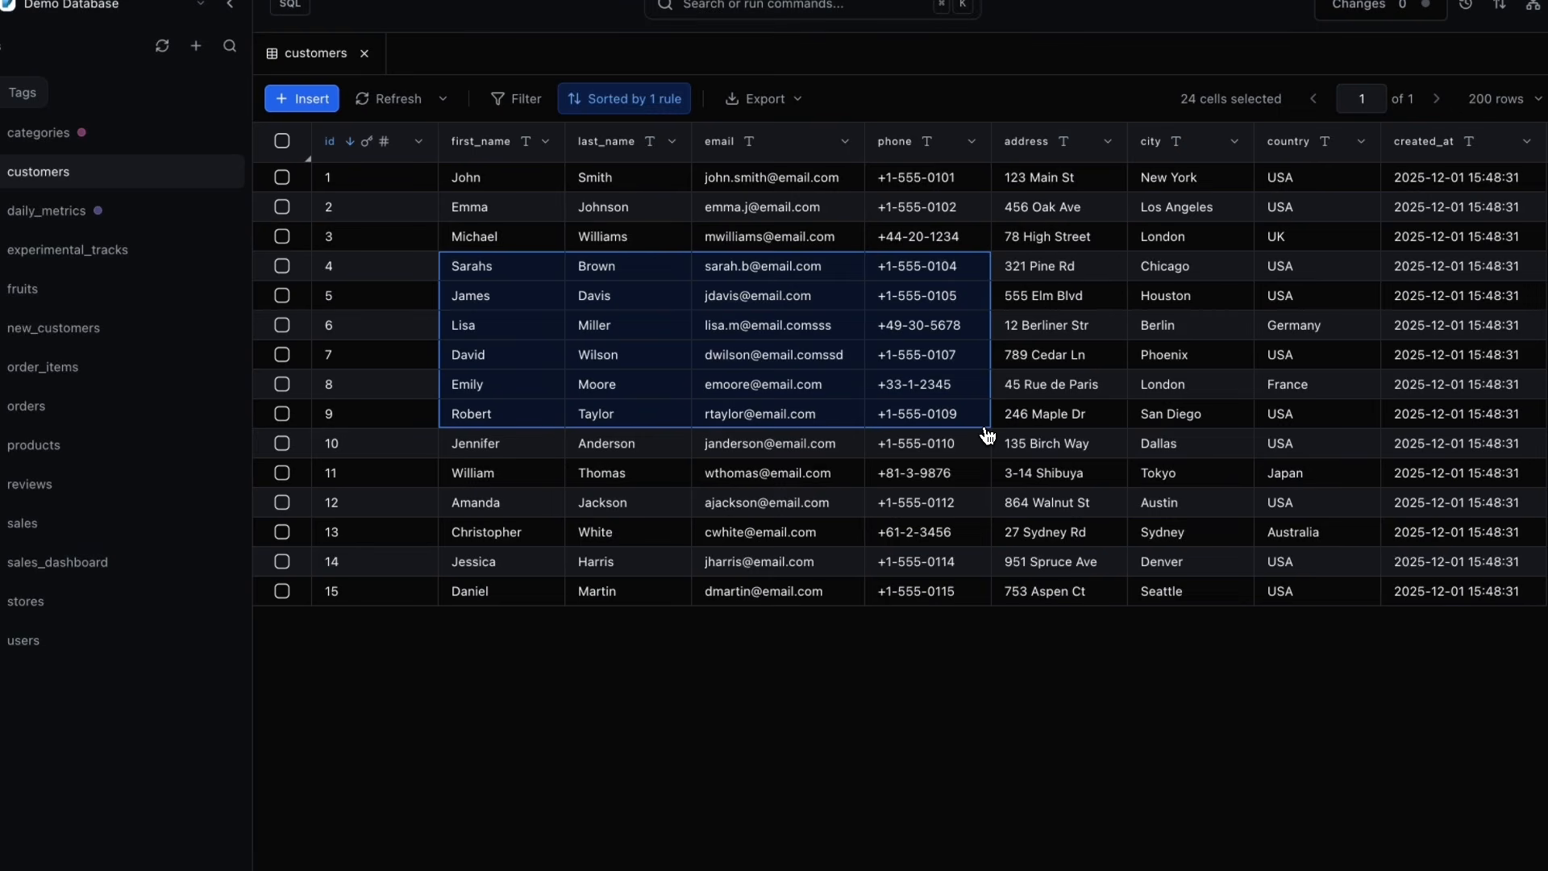
- Extend the selection with row 13's phone and address cells, then select only row 7's city cell
{"action": "left_click", "coordinate": [1050, 536], "text": "super"}
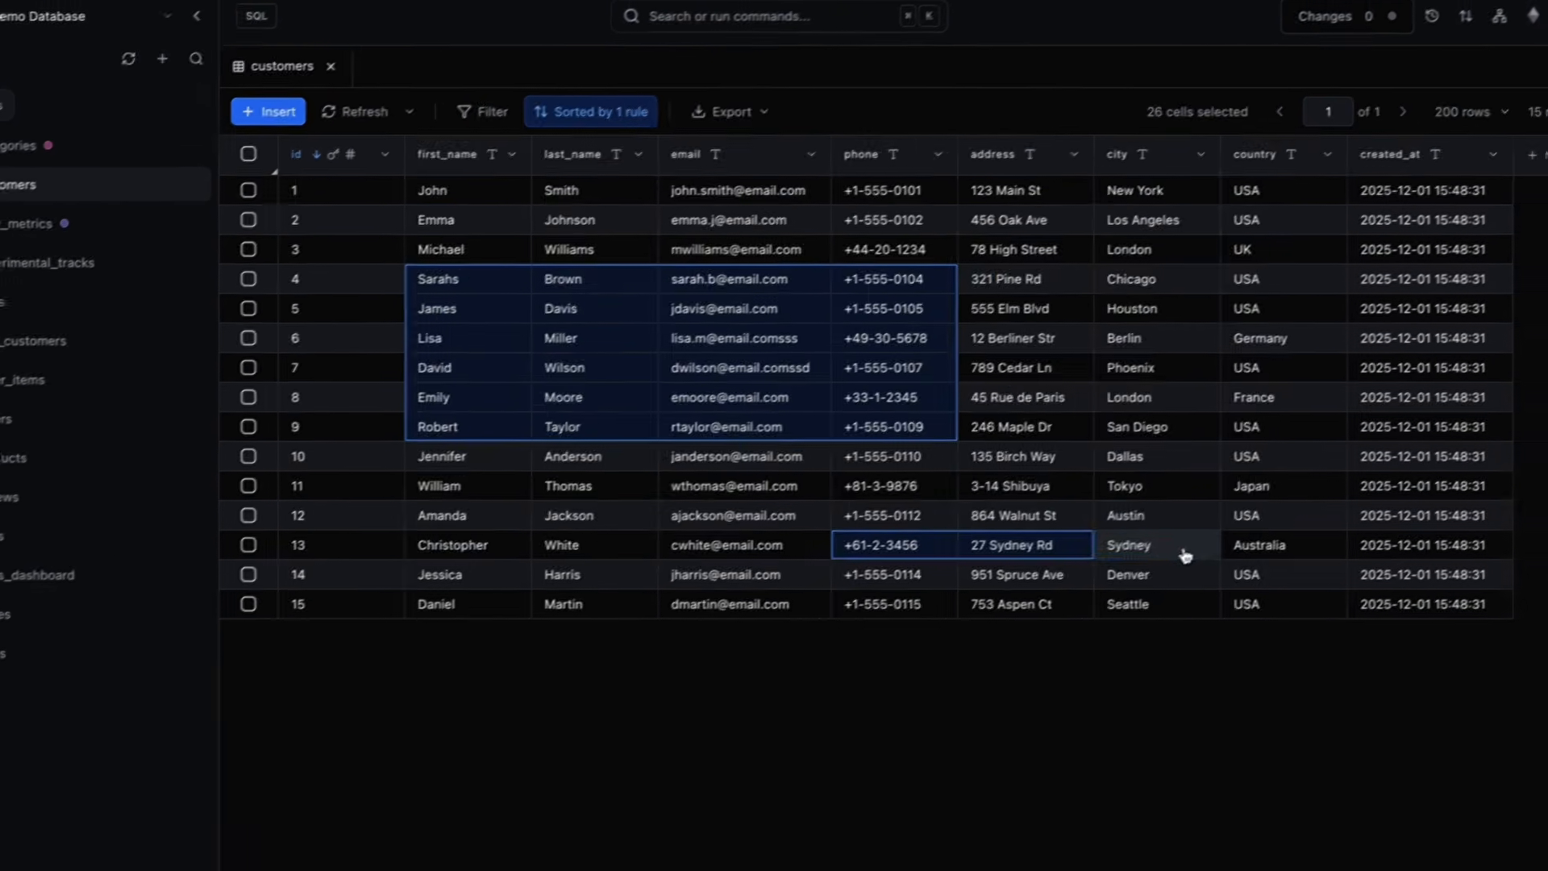
{"action": "left_click", "coordinate": [1210, 535], "text": "super"}
{"action": "left_click", "coordinate": [1205, 503], "text": "super"}
{"action": "left_click", "coordinate": [1120, 387]}
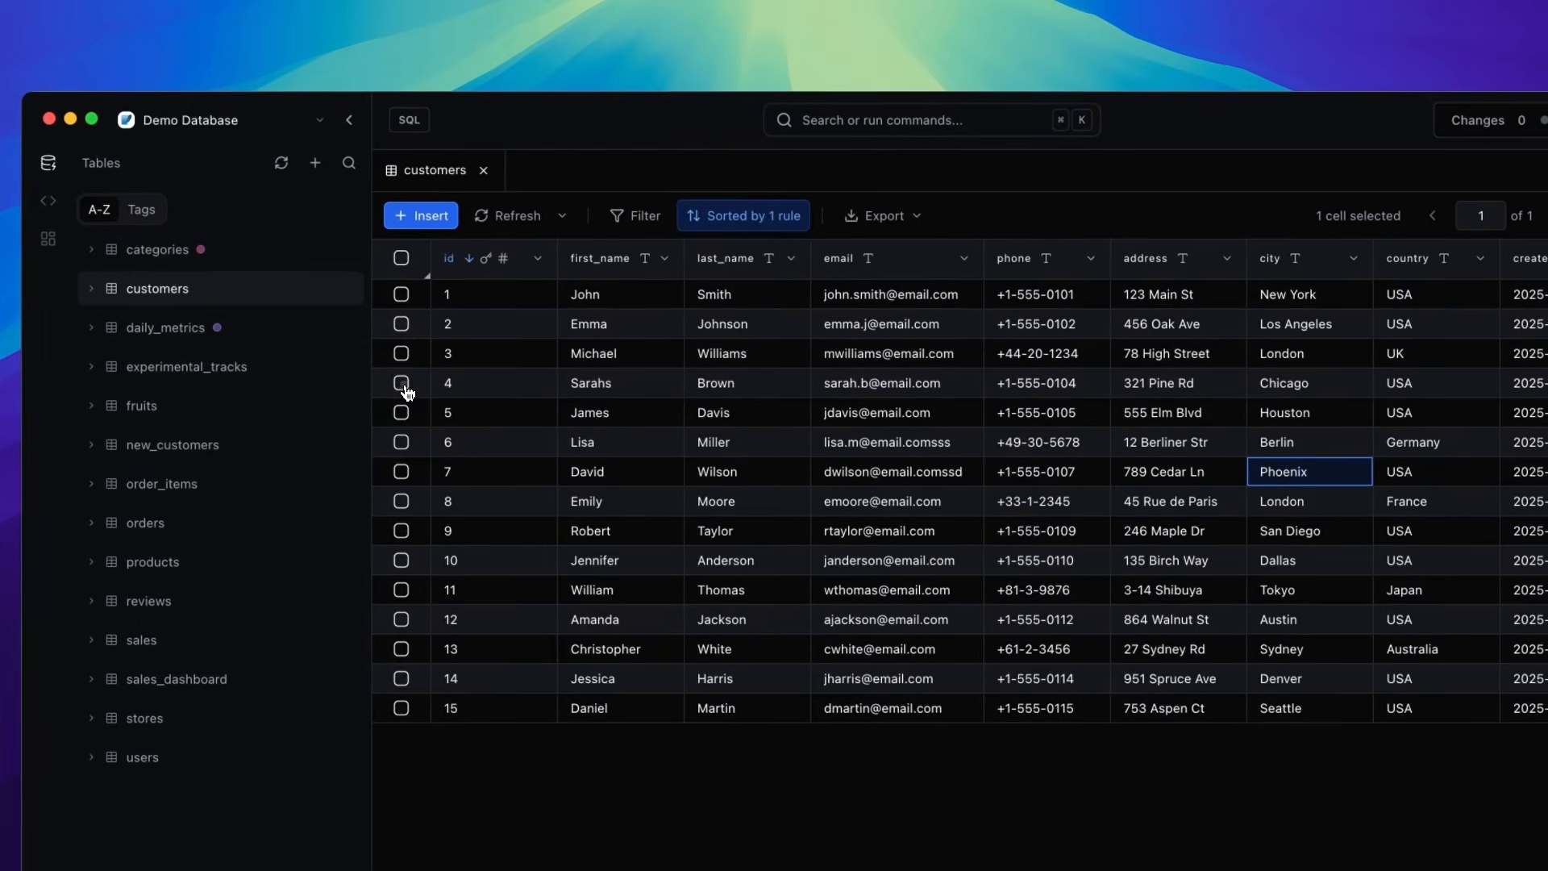
- Select row 4 and view its record in the inspector as fields, JSON and SQL, then hide the inspector
{"action": "left_click", "coordinate": [402, 385]}
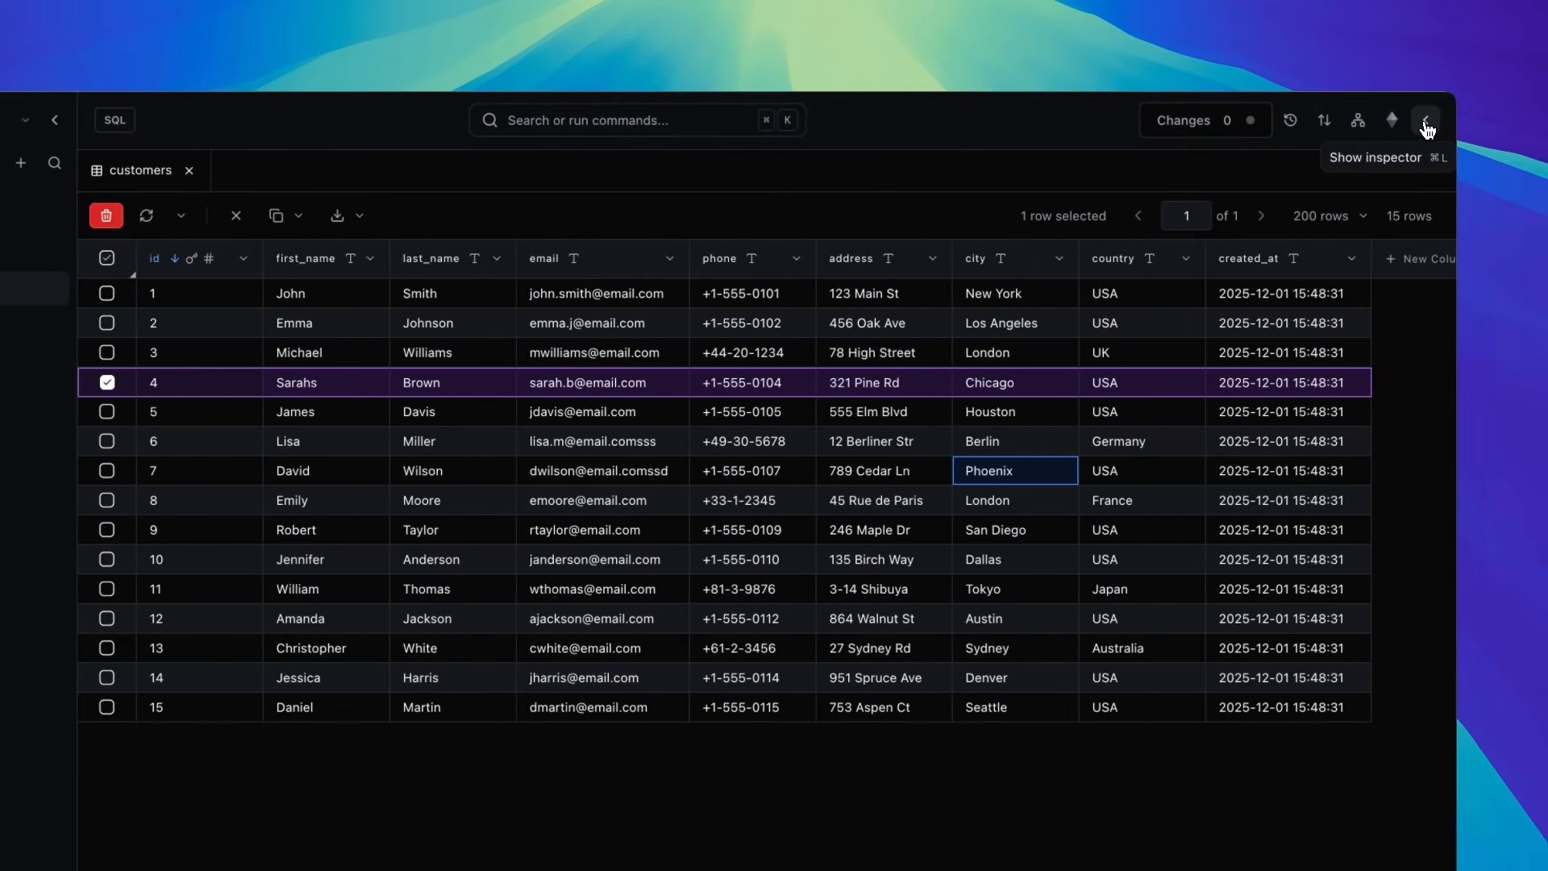
{"action": "left_click", "coordinate": [1425, 122]}
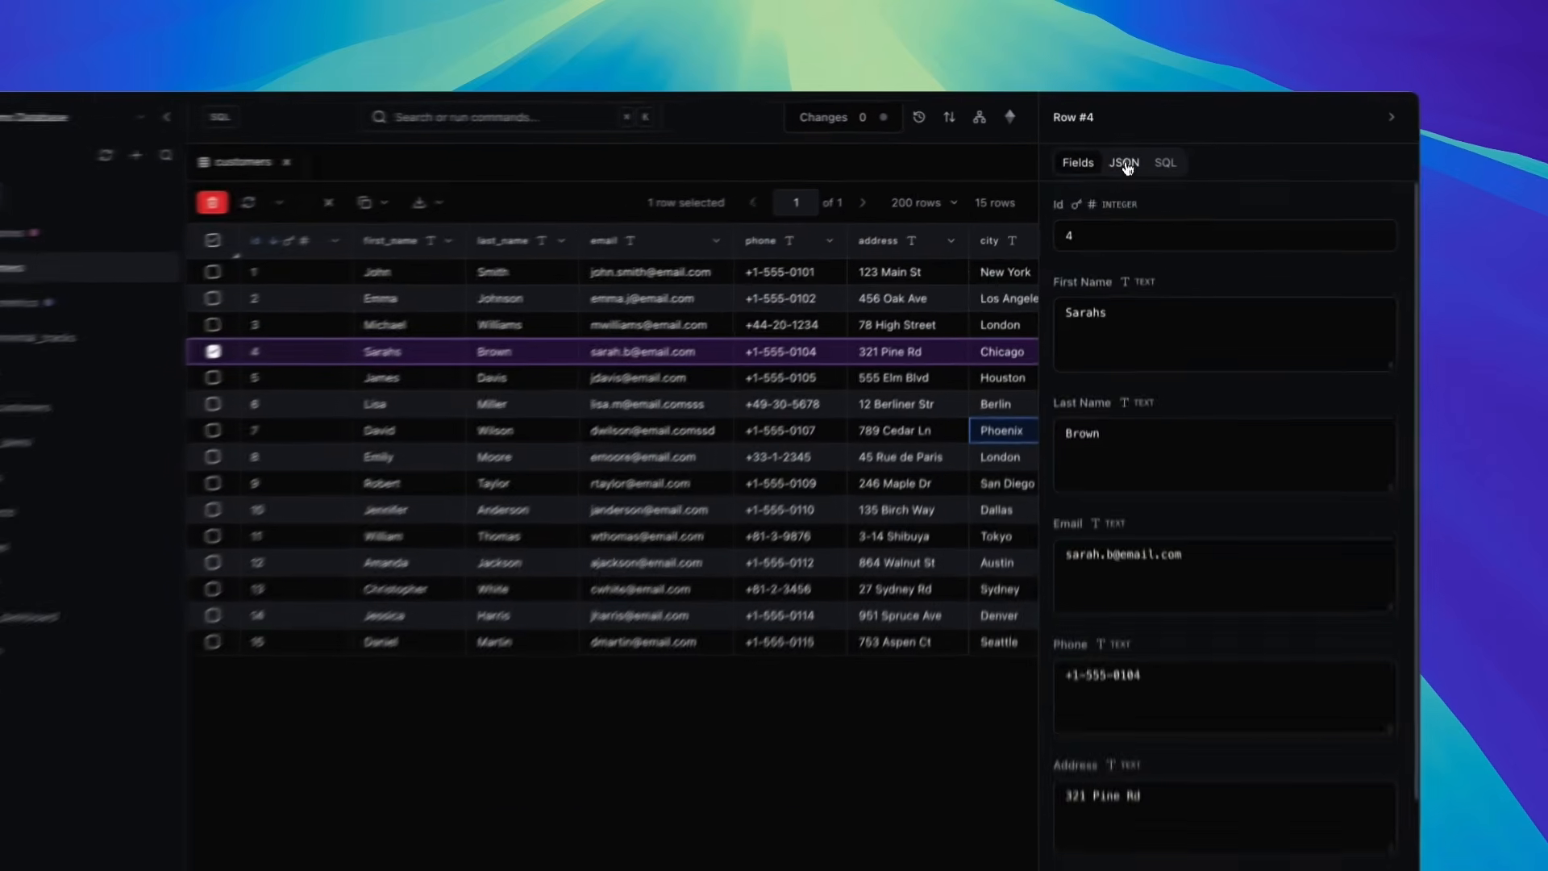
{"action": "left_click", "coordinate": [1121, 144]}
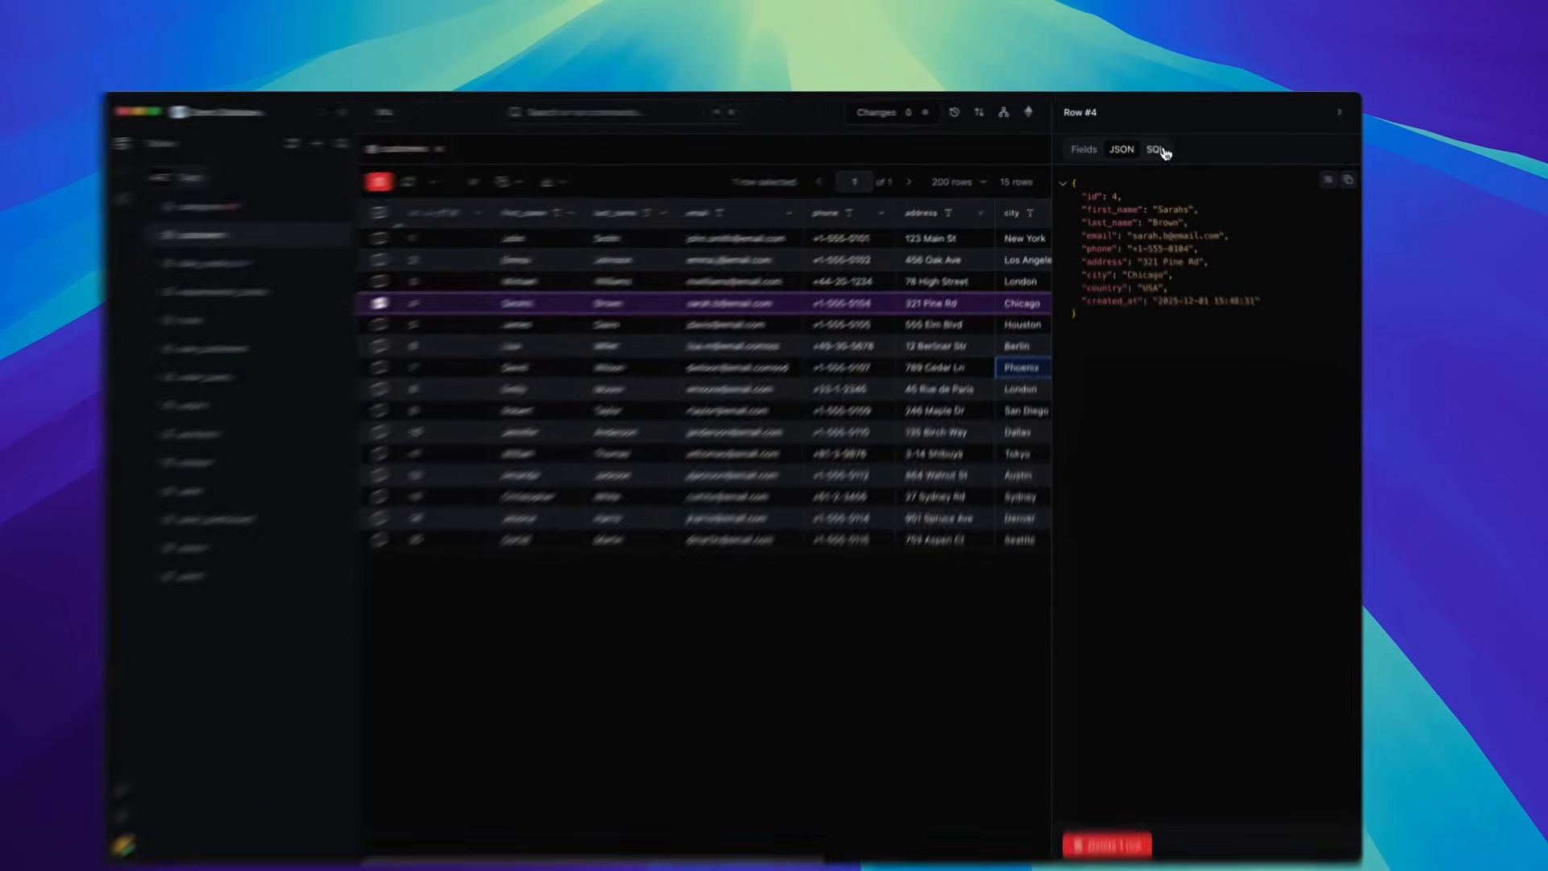
{"action": "left_click", "coordinate": [1160, 151]}
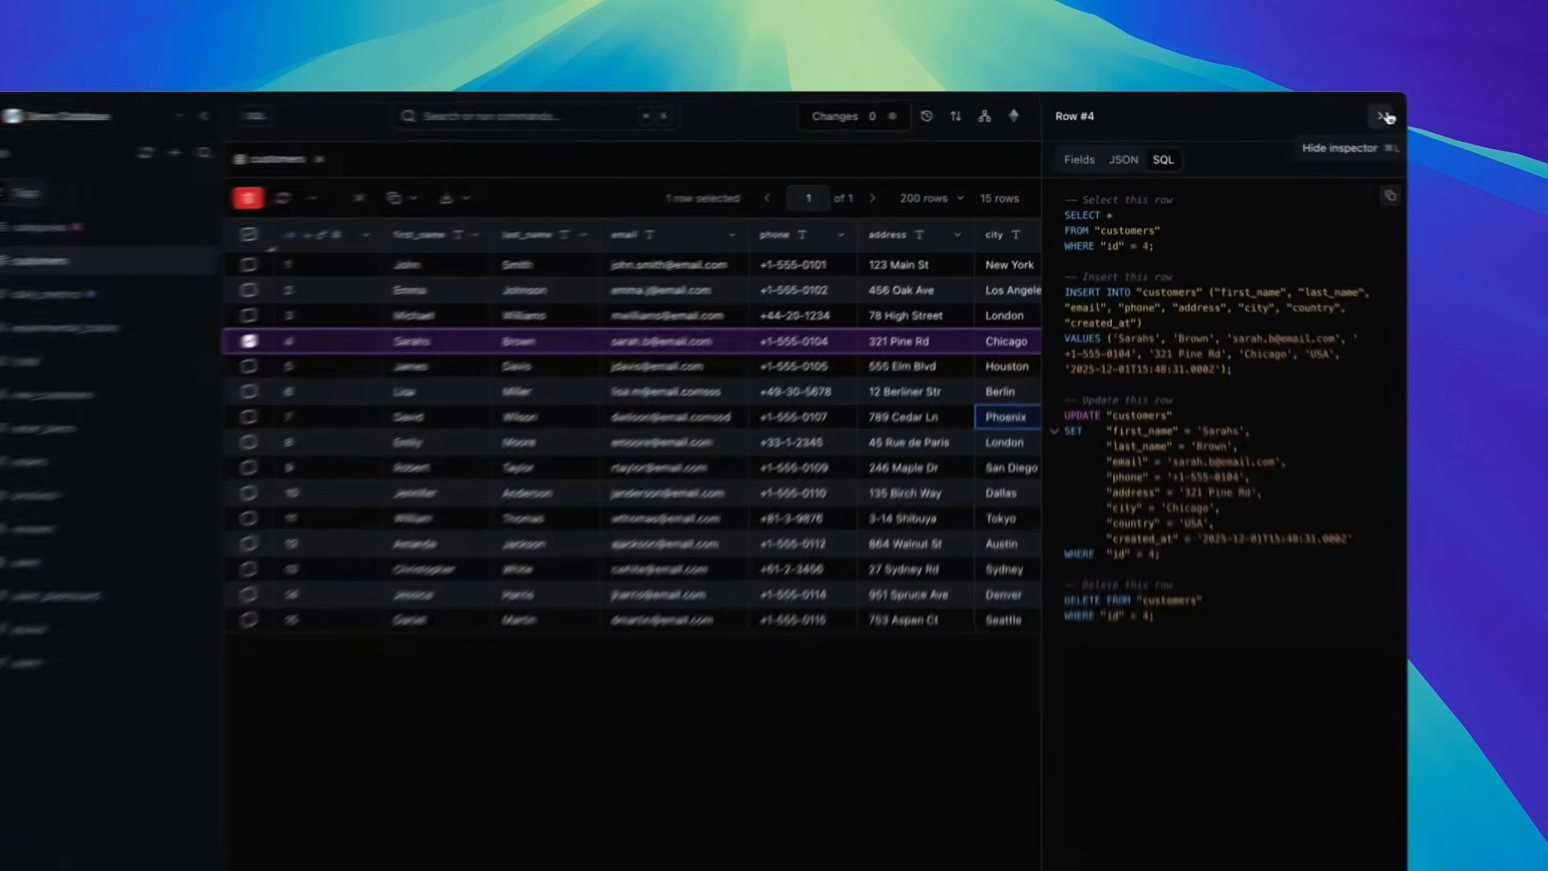
{"action": "left_click", "coordinate": [1315, 109]}
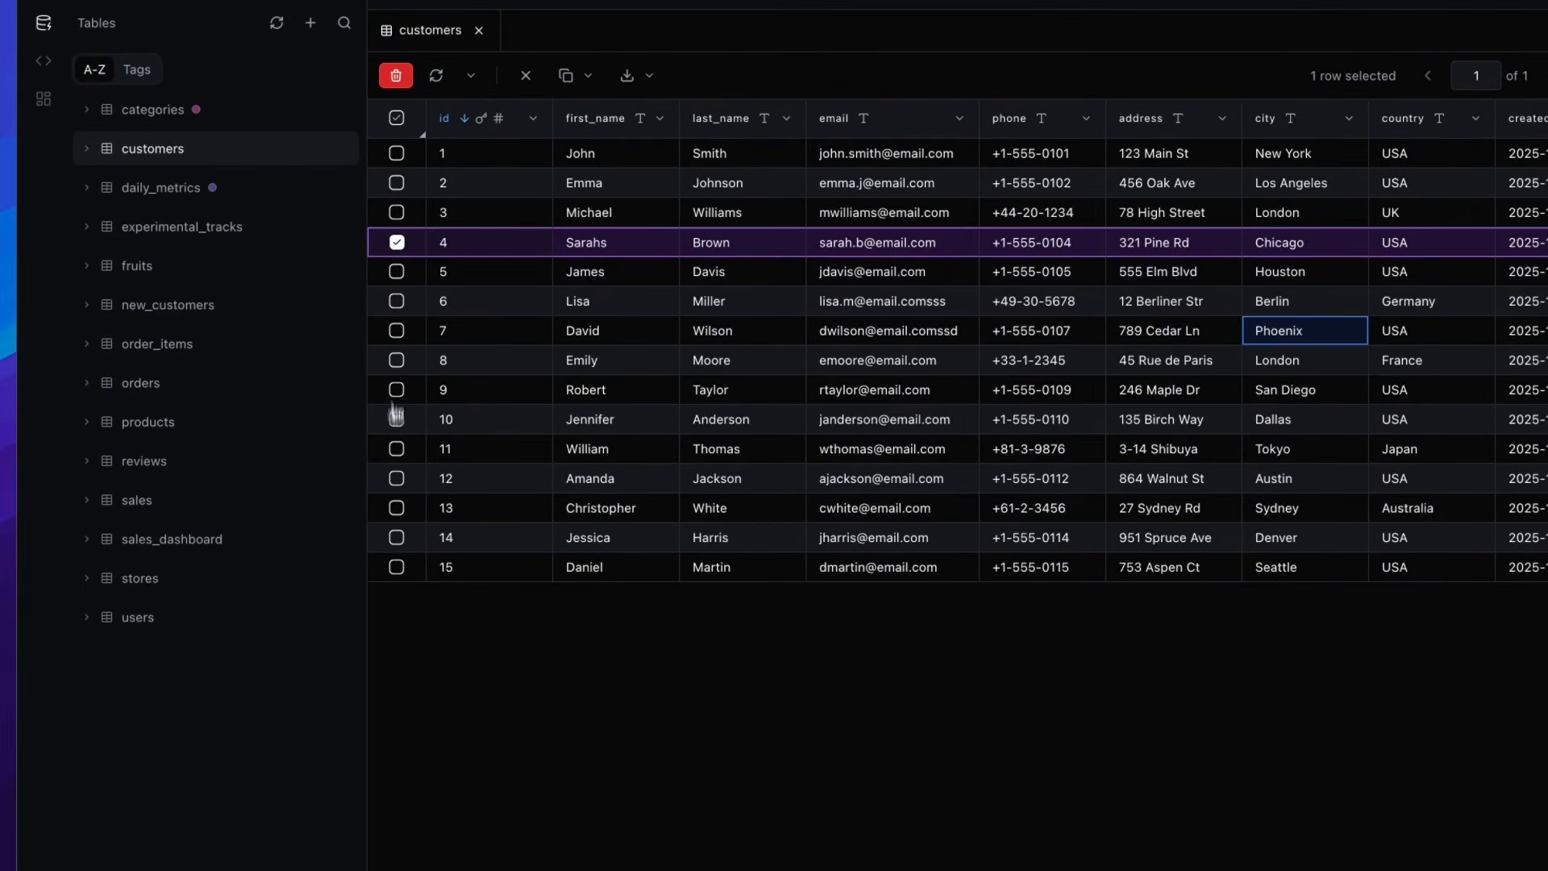
- Duplicate row 10 with its first name changed to Tracy and save the new row
{"action": "left_click", "coordinate": [397, 245]}
{"action": "right_click", "coordinate": [487, 422]}
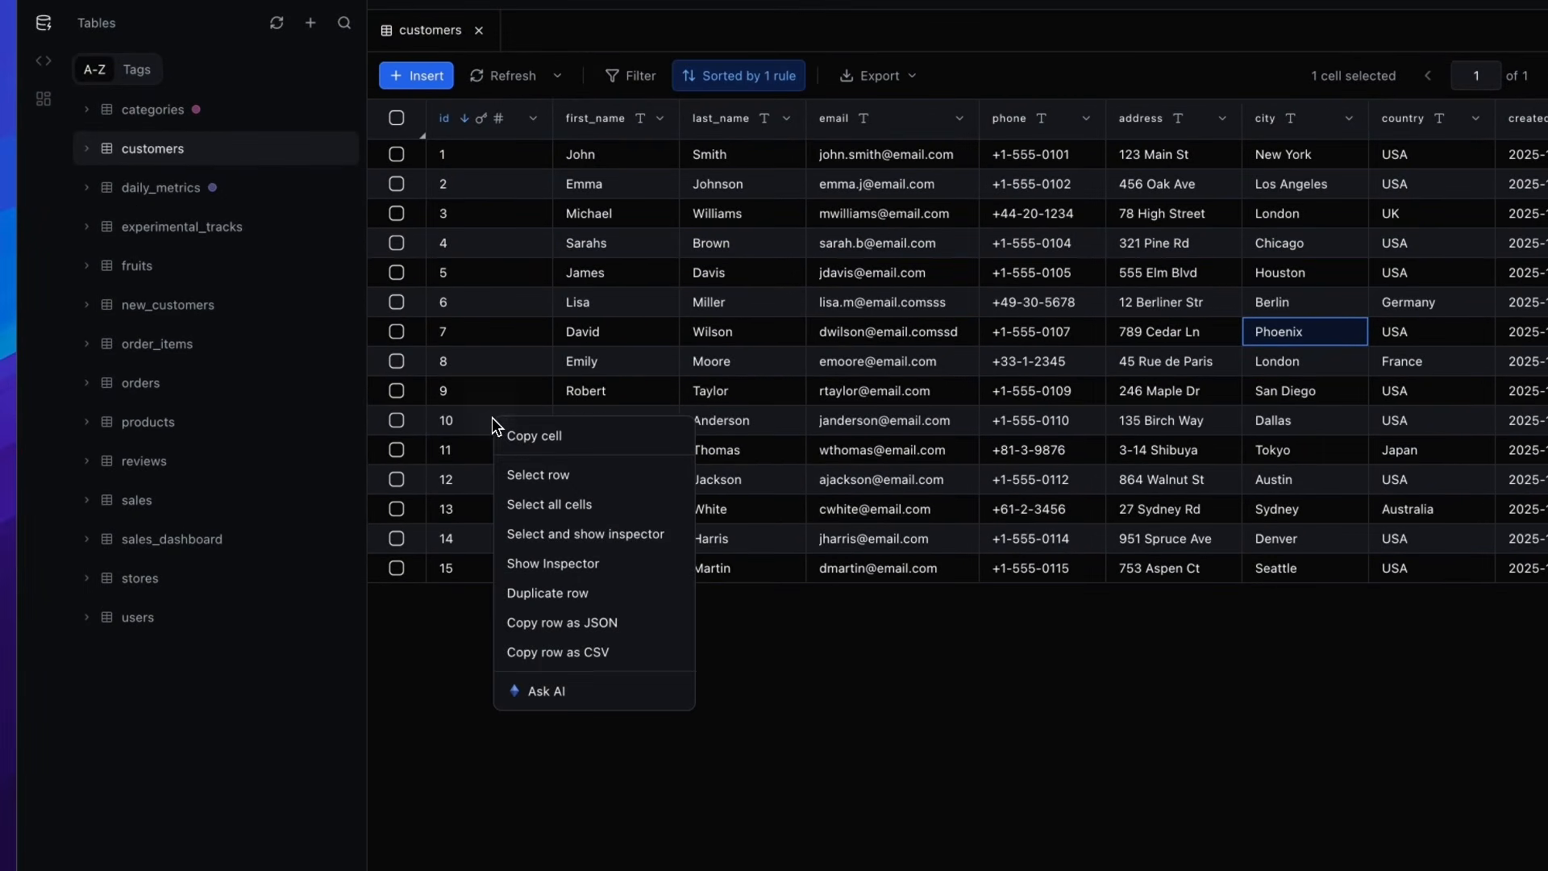
{"action": "left_click", "coordinate": [602, 597]}
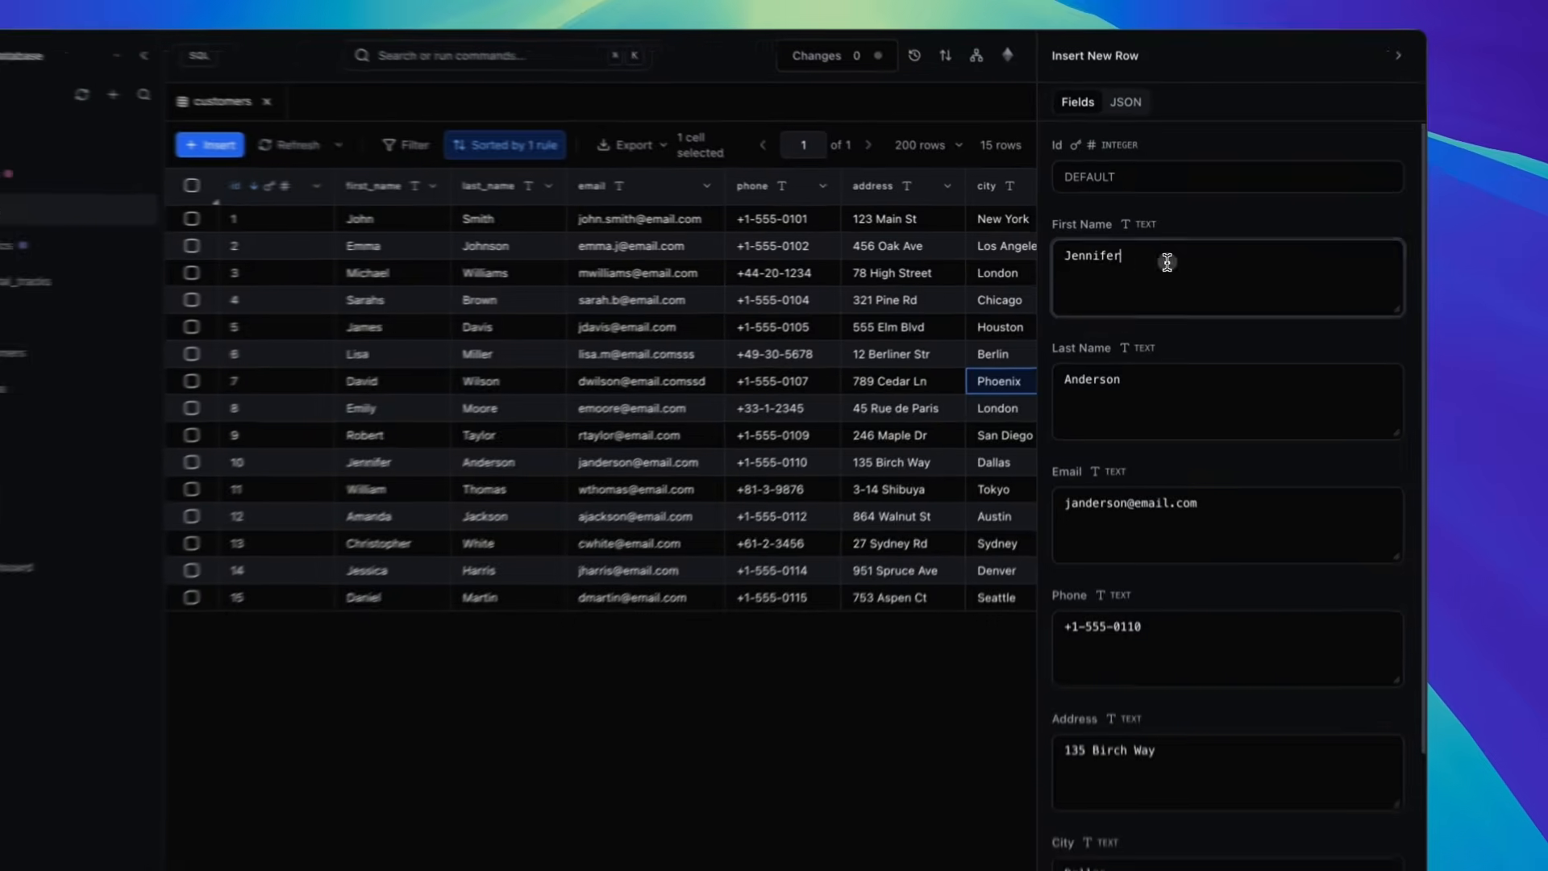
{"action": "left_click_drag", "start_coordinate": [1139, 253], "coordinate": [1061, 250]}
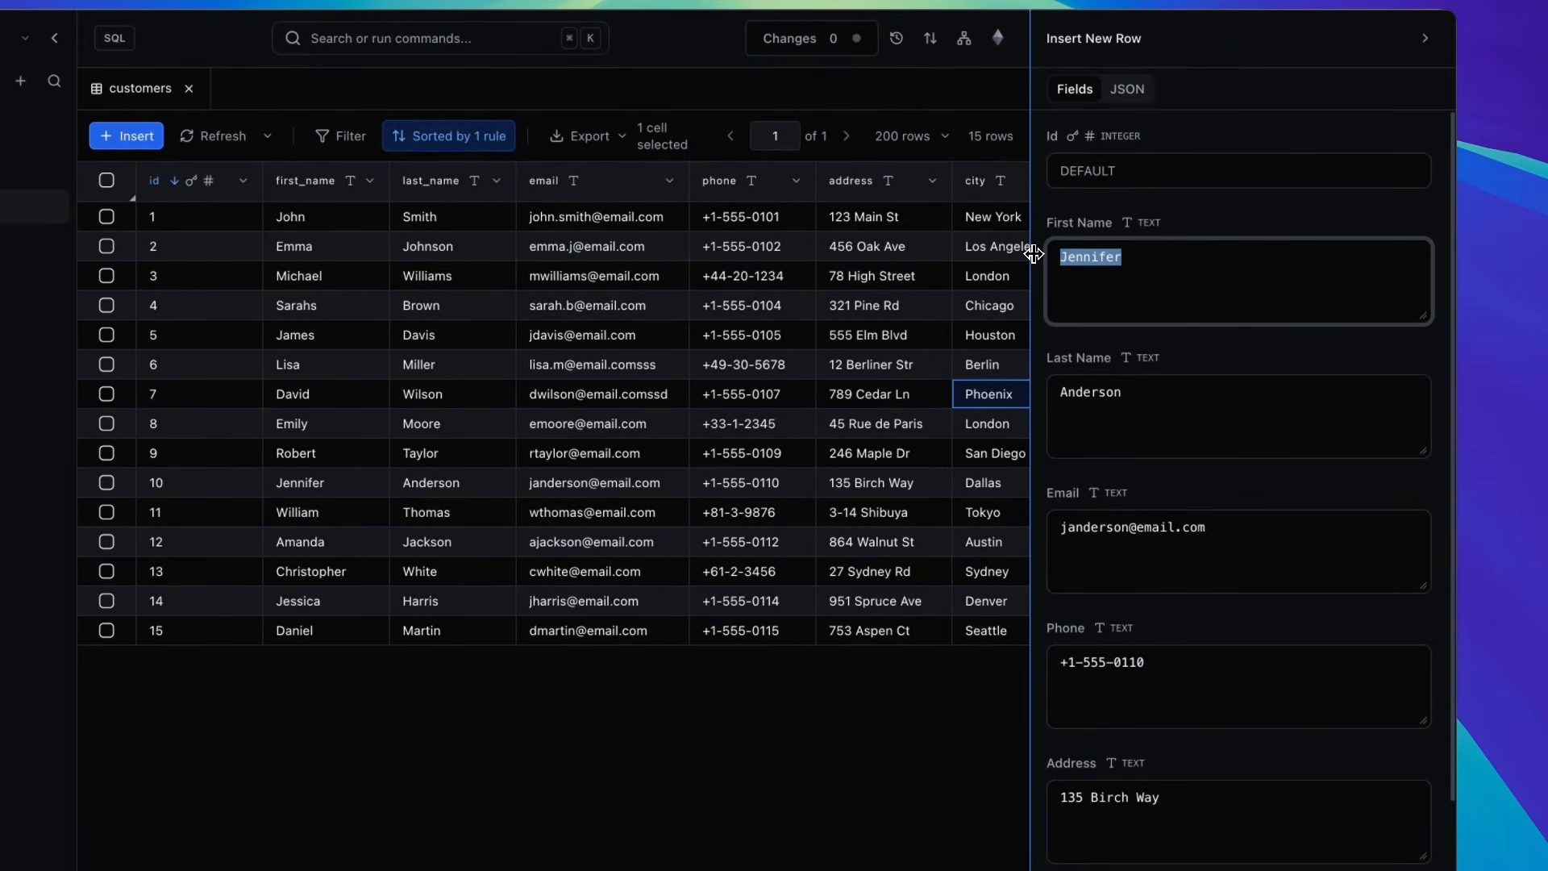
{"action": "type", "text": "Tracy"}
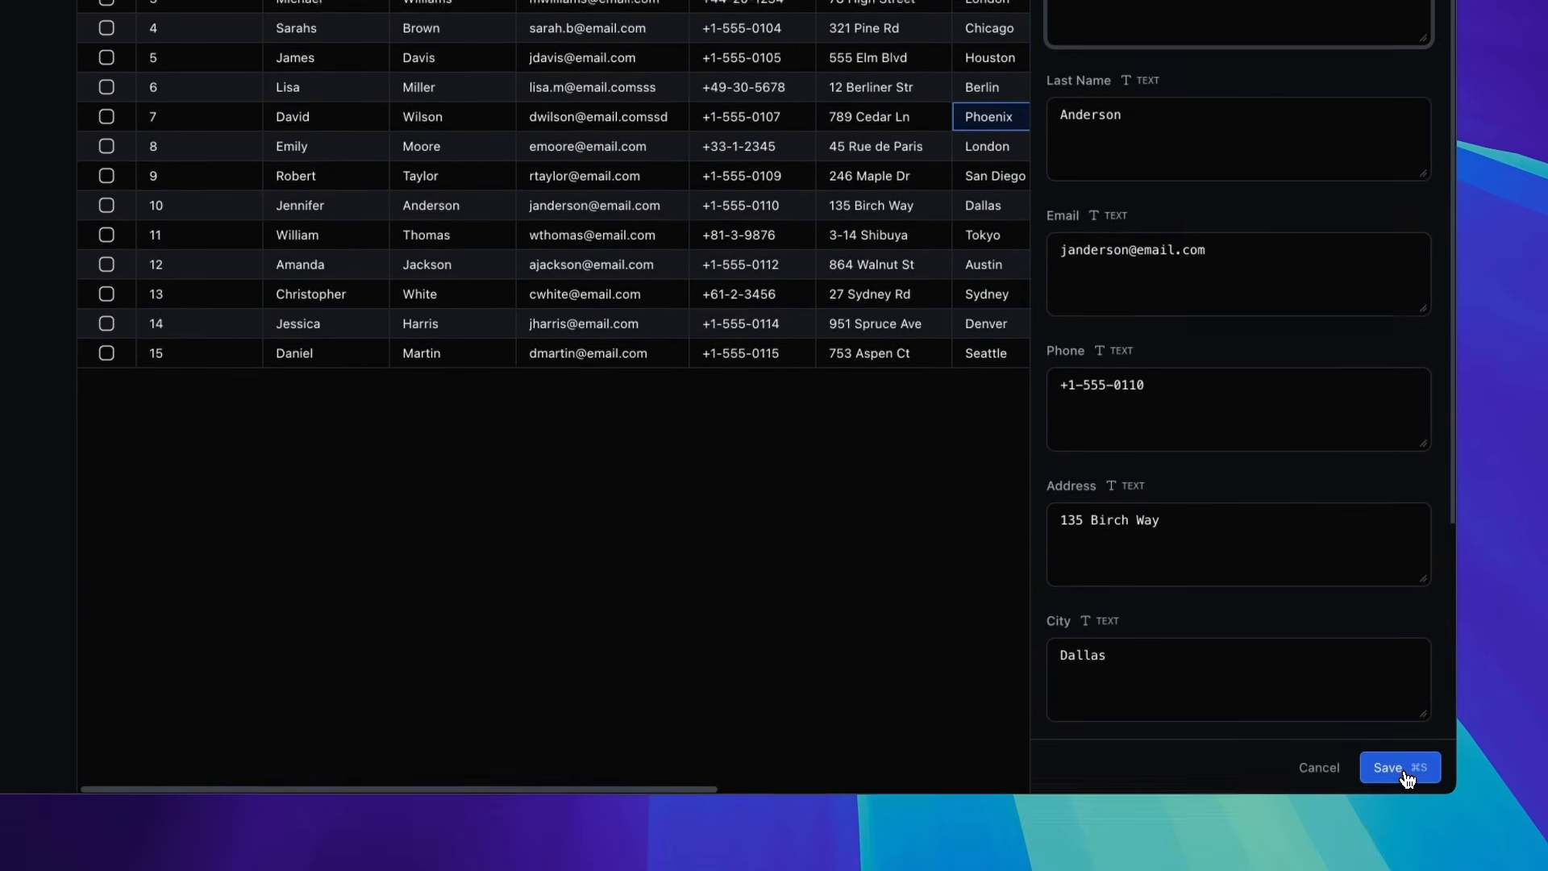
{"action": "left_click", "coordinate": [1405, 774]}
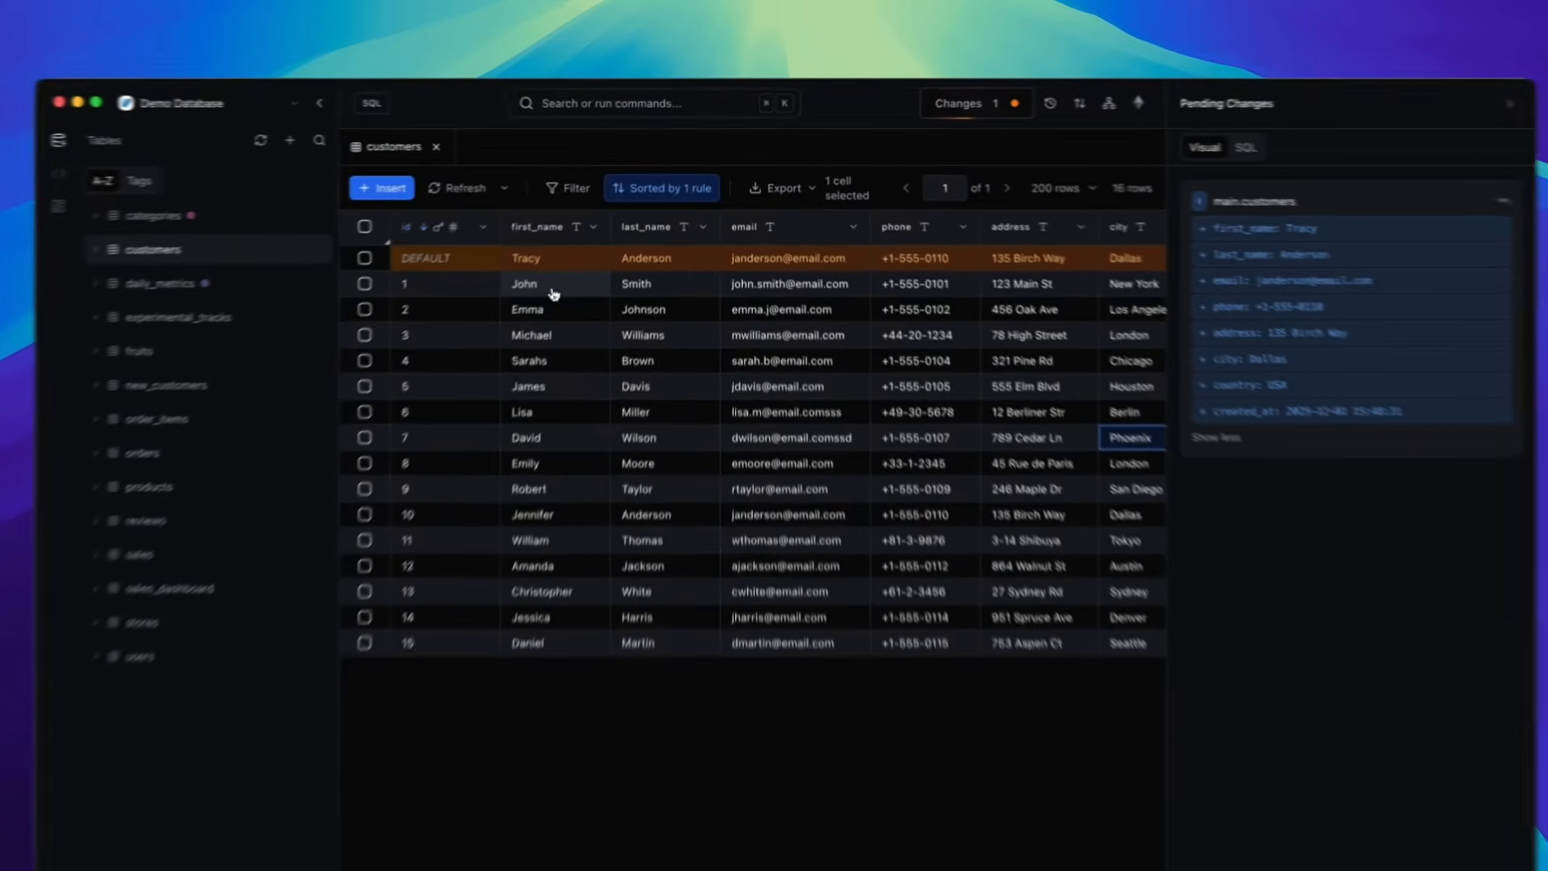
- Change the first name in row 1 to James
{"action": "double_click", "coordinate": [588, 248]}
{"action": "type", "text": "James"}
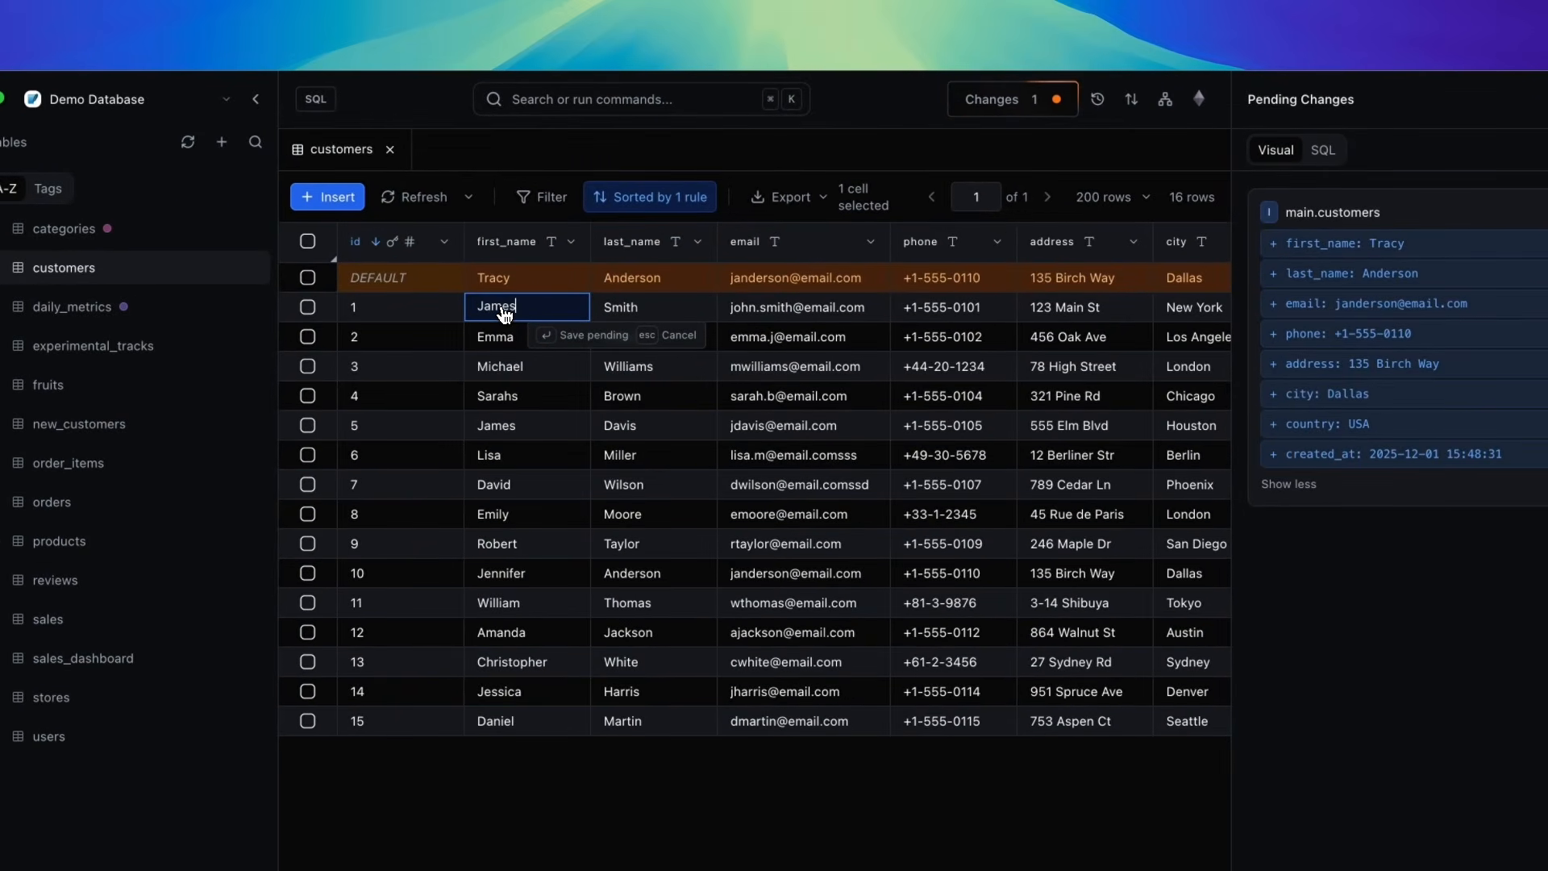
{"action": "key", "text": "Return"}
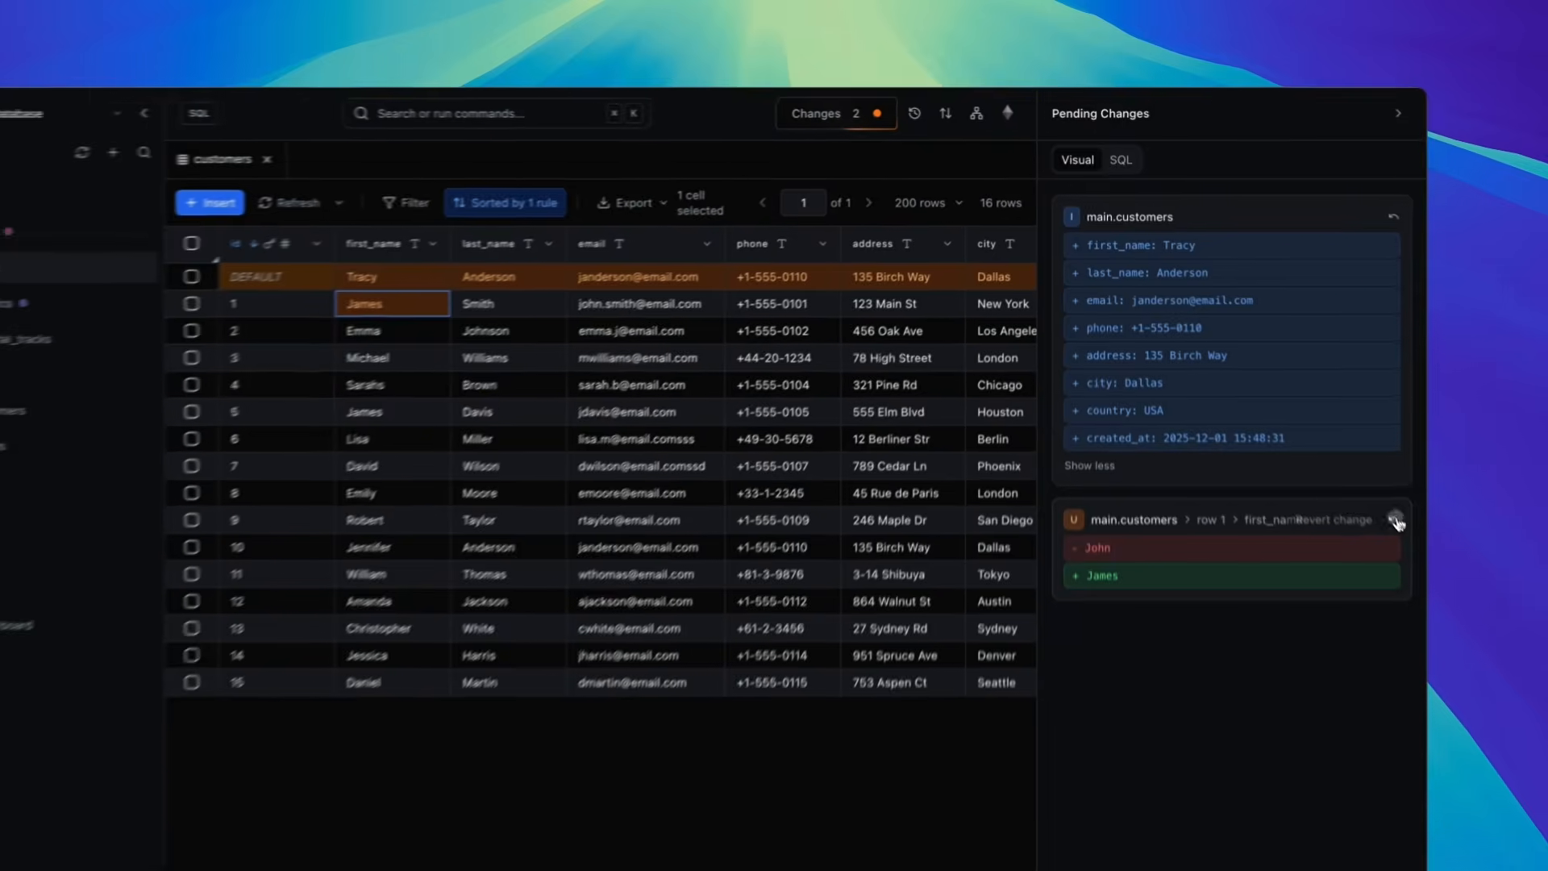
- Revert the pending first-name edit and the pending row insert, then close the pending changes panel
{"action": "left_click", "coordinate": [1310, 397]}
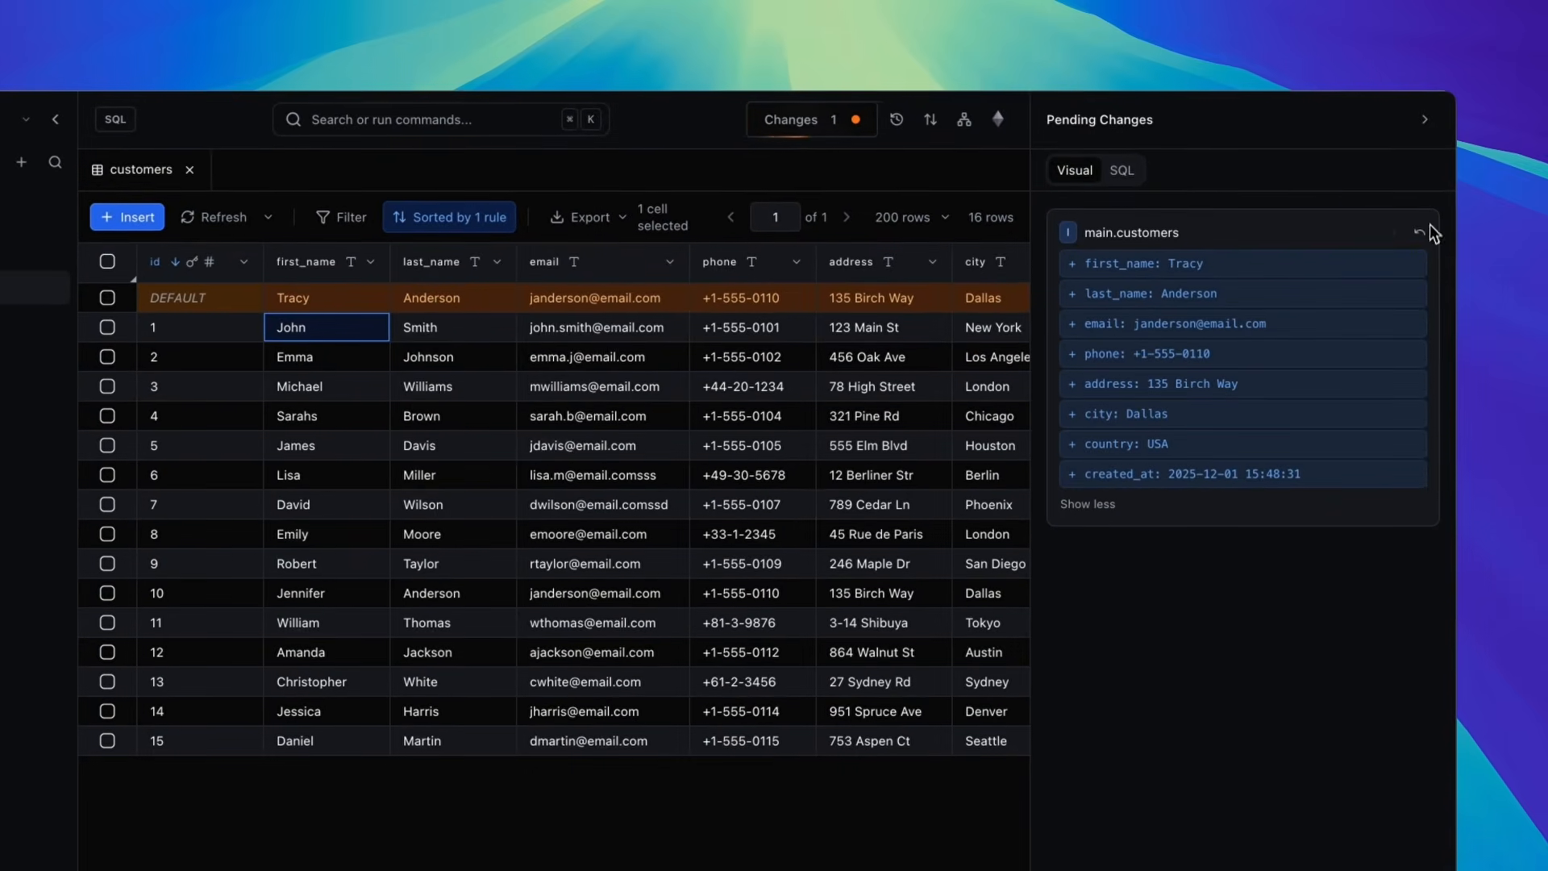
{"action": "left_click", "coordinate": [1420, 235]}
{"action": "left_click", "coordinate": [1426, 119]}
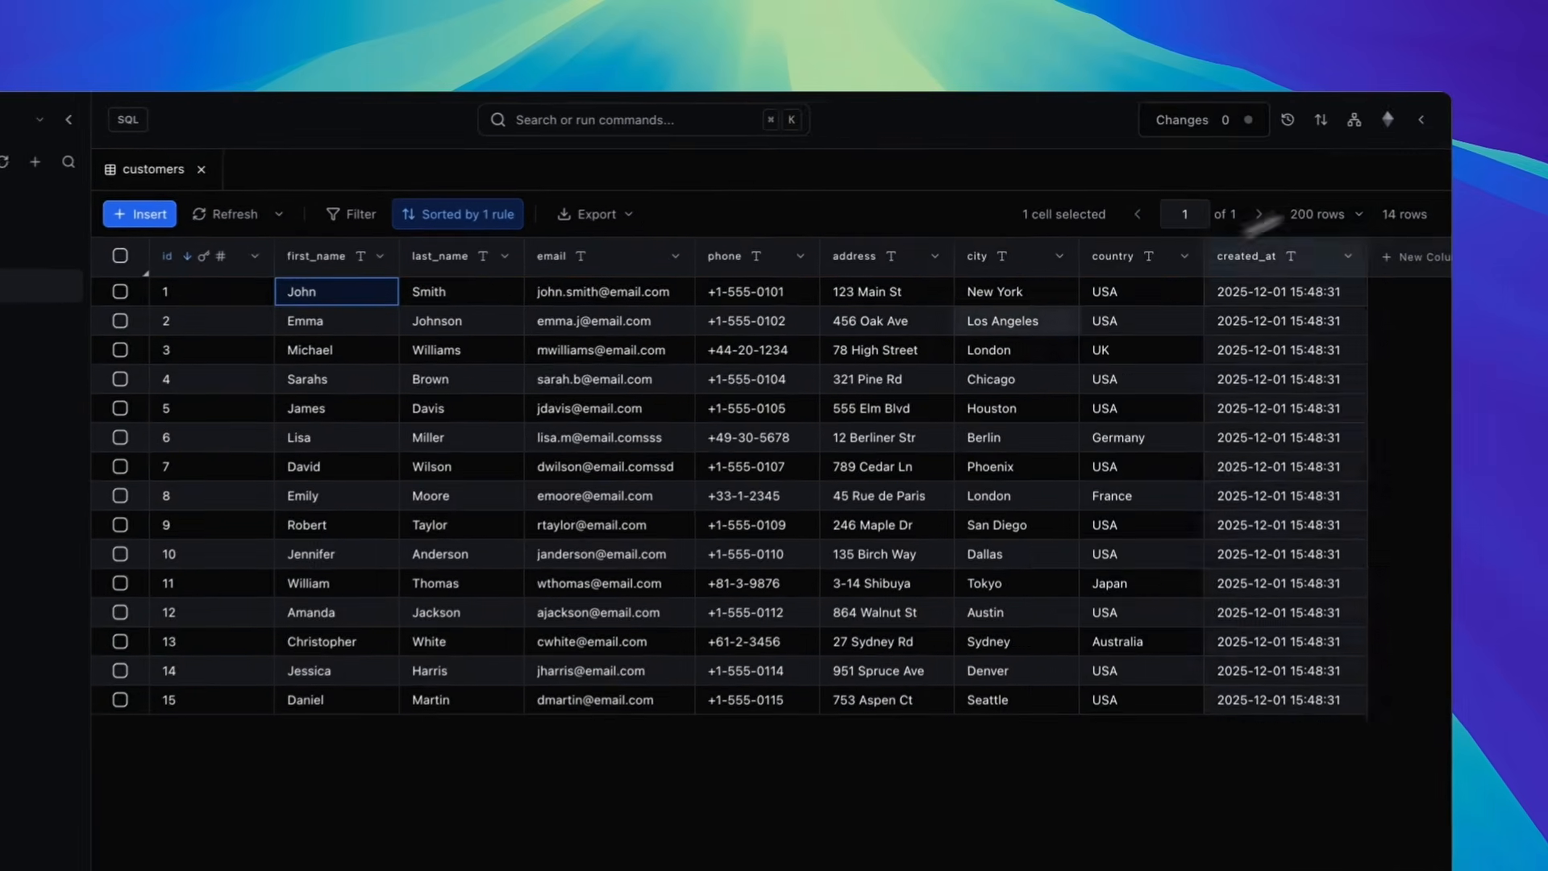
- Open a new filter on the table and choose first_name as its column
{"action": "left_click", "coordinate": [500, 216]}
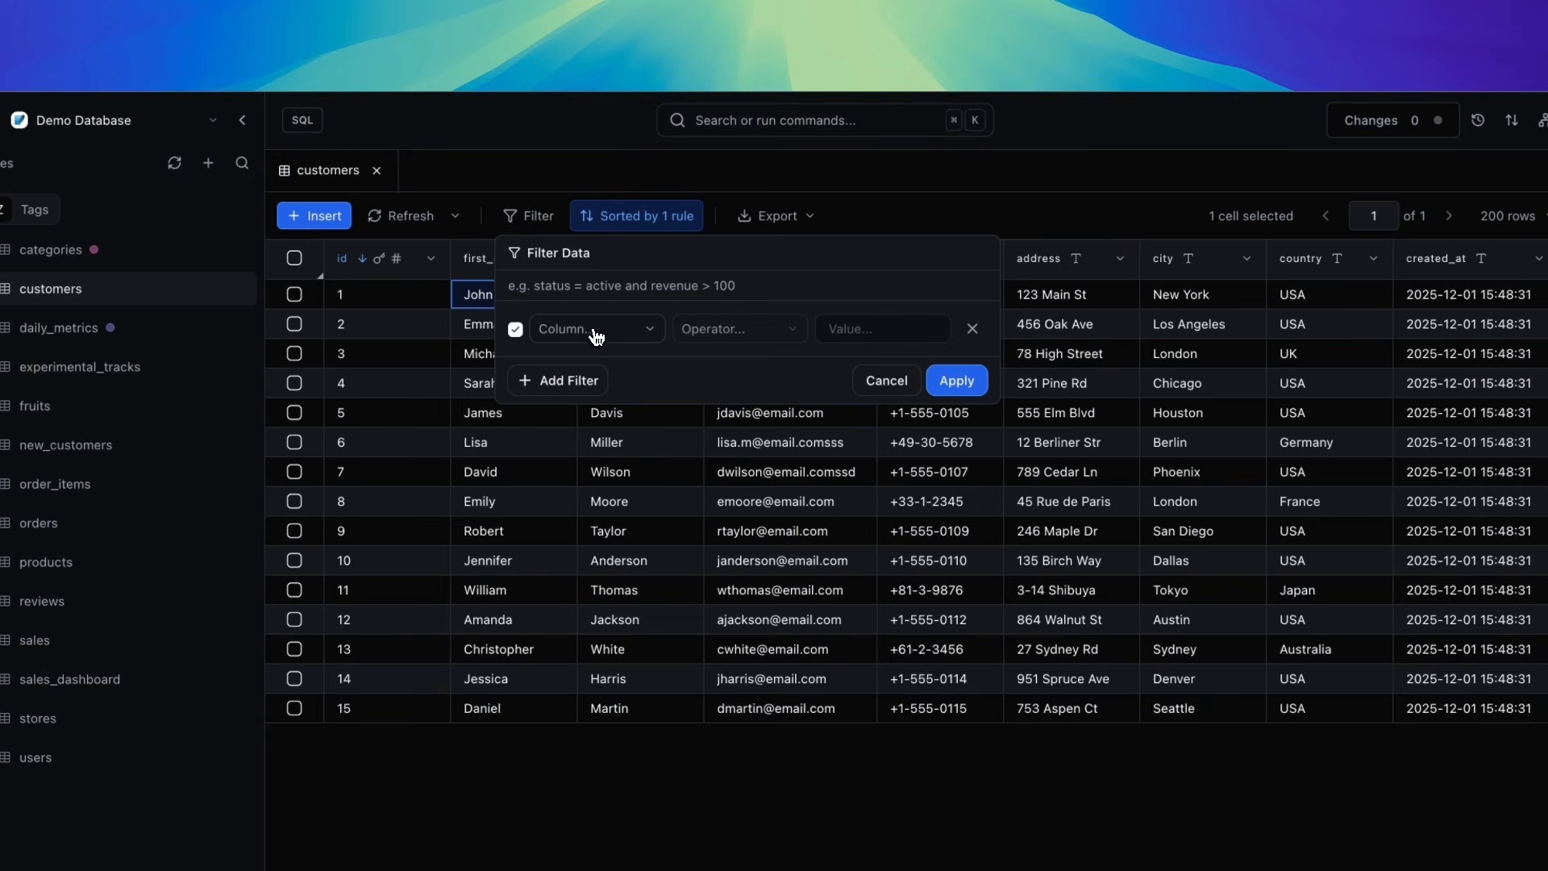
{"action": "left_click", "coordinate": [603, 333]}
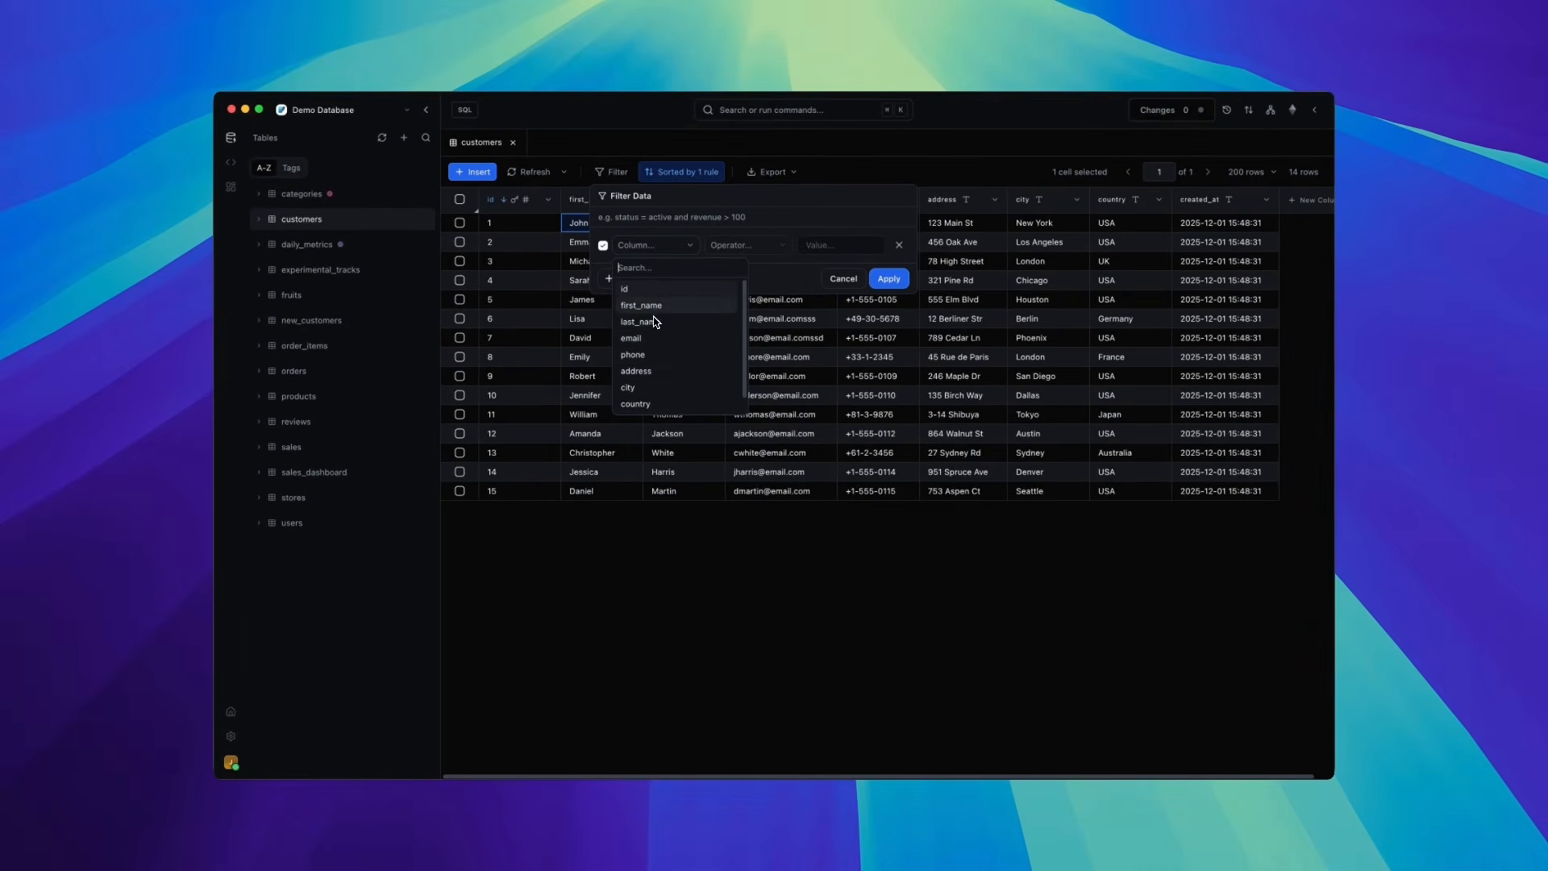
{"action": "left_click", "coordinate": [601, 219]}
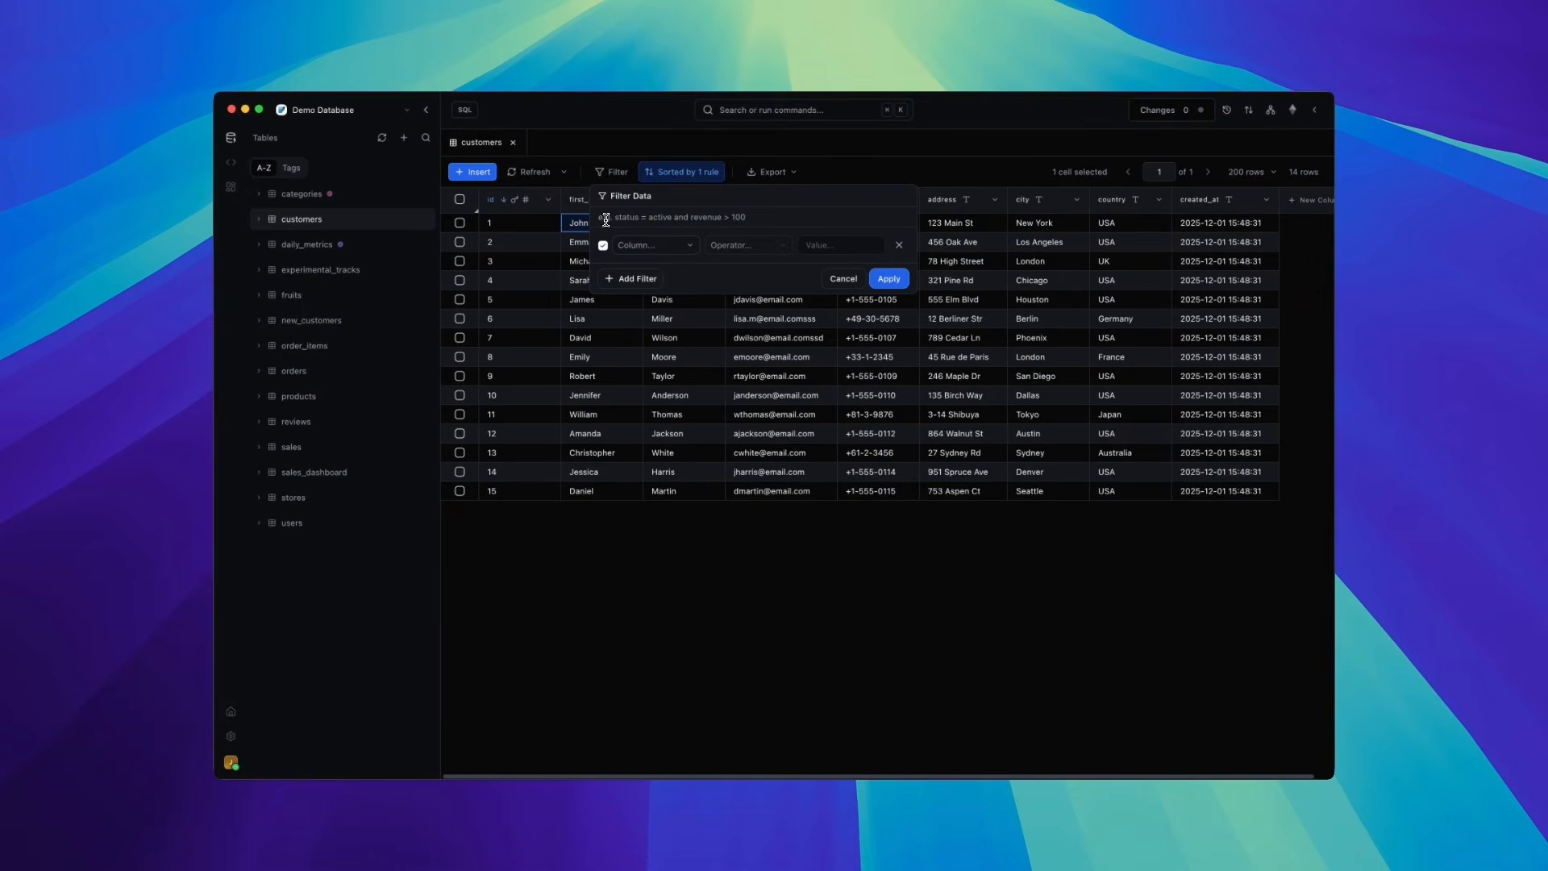
{"action": "type", "text": "fi"}
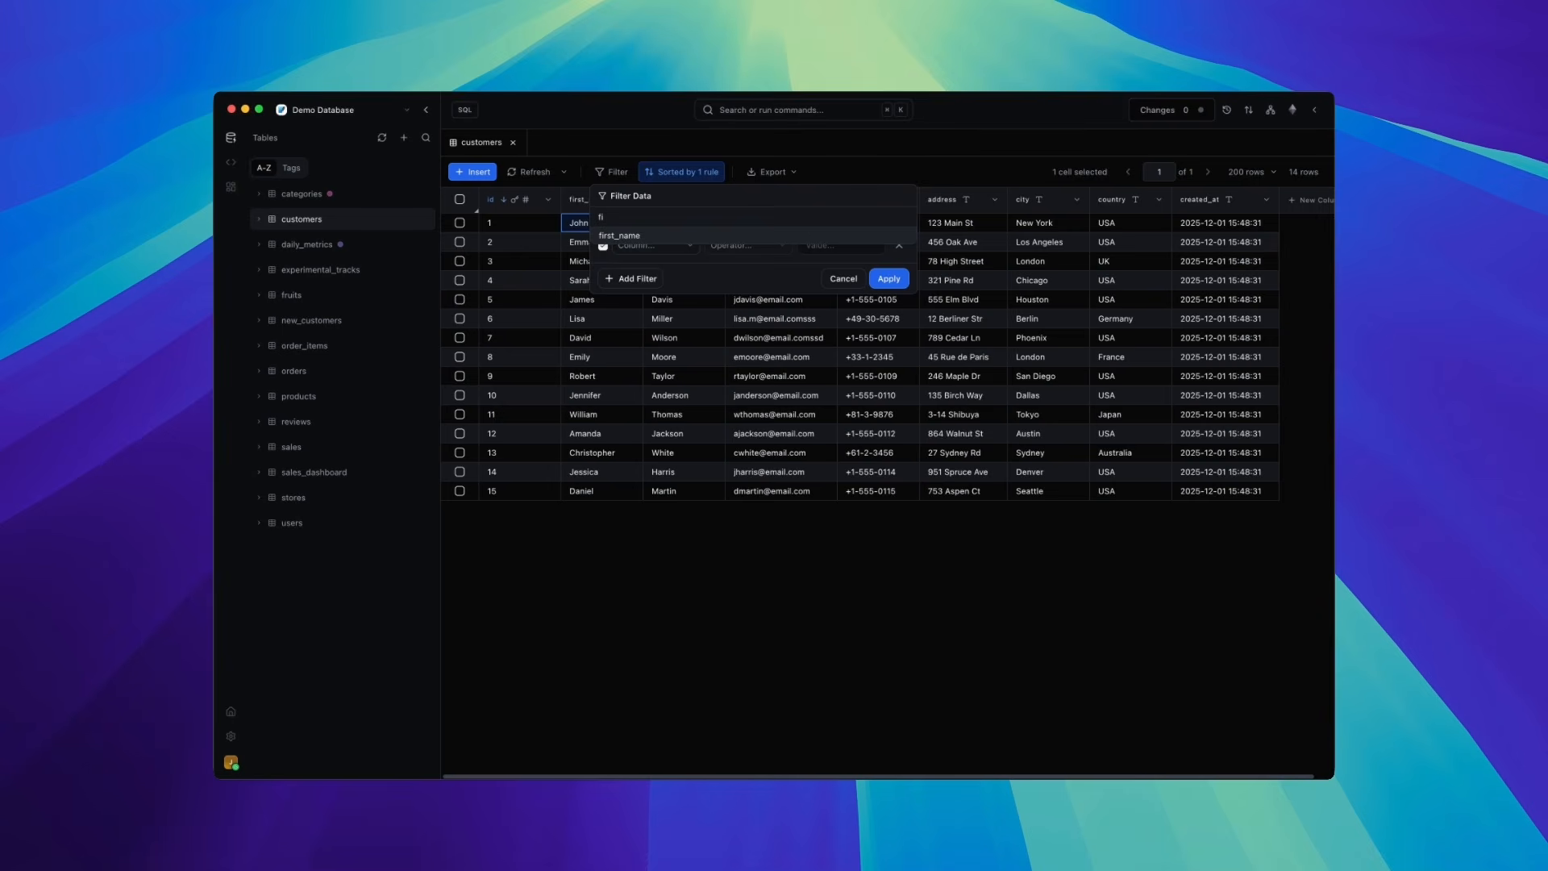
{"action": "key", "text": "BackSpace"}
{"action": "key", "text": "BackSpace"}
{"action": "type", "text": "l"}
{"action": "key", "text": "BackSpace"}
{"action": "type", "text": "i"}
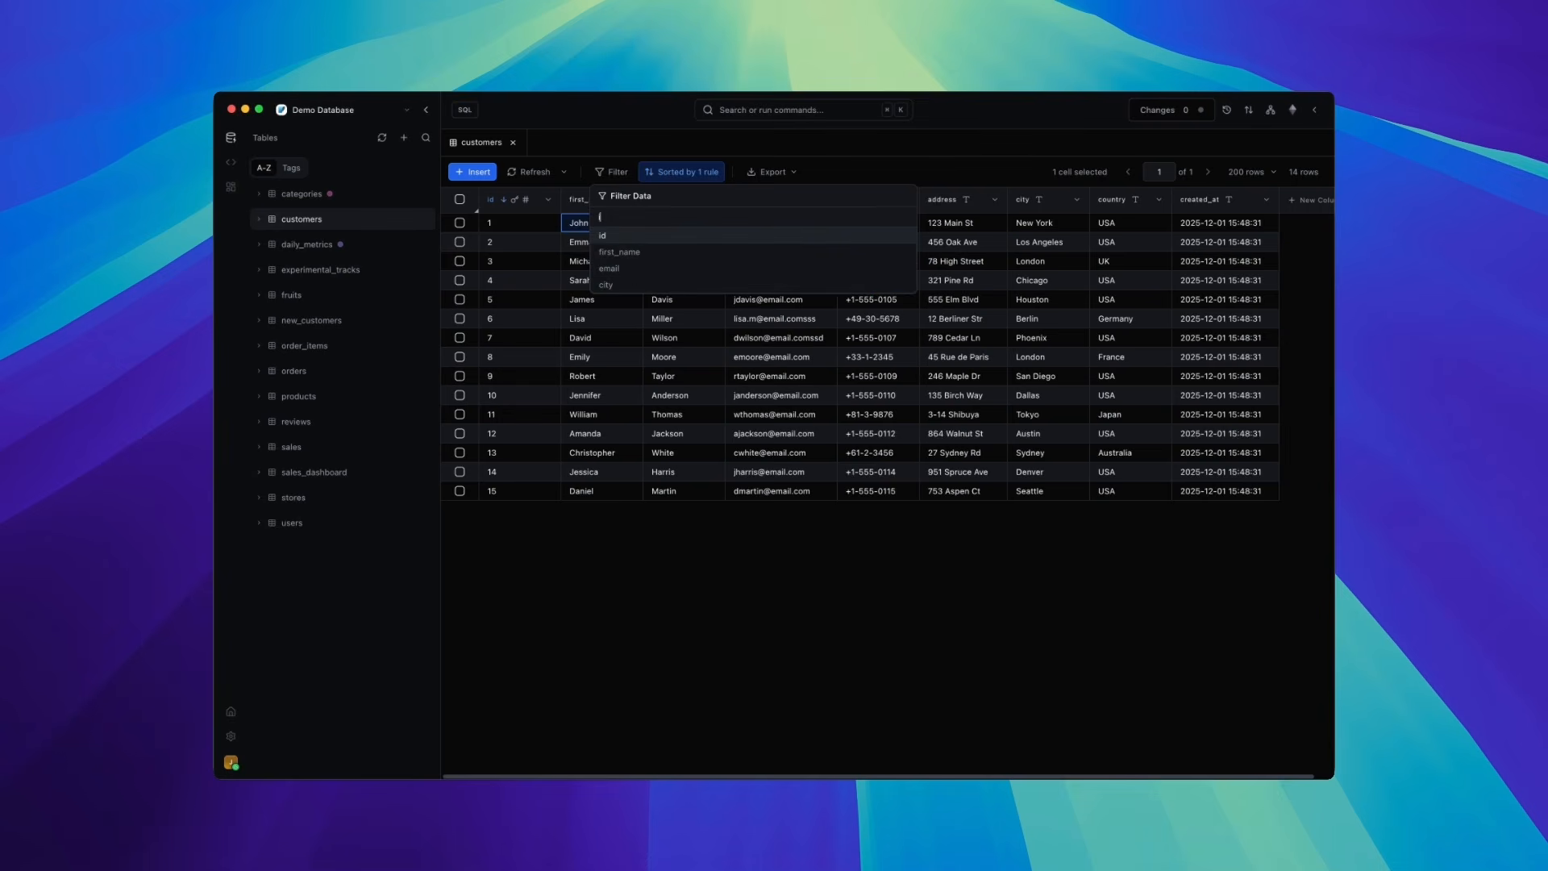
{"action": "key", "text": "Down"}
{"action": "key", "text": "Return"}
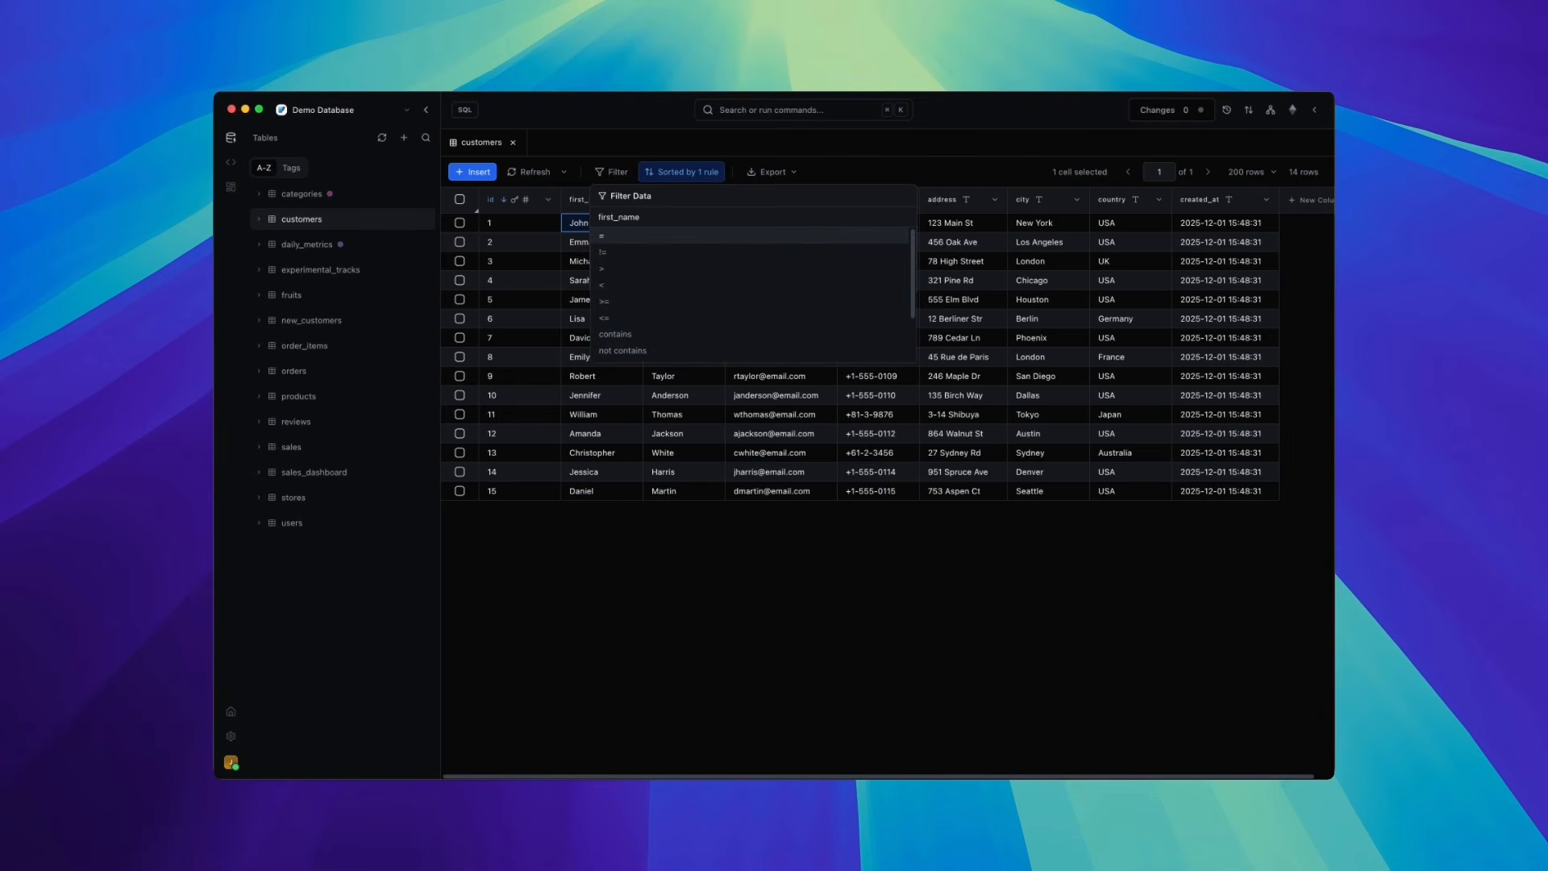
- Set the filter operator to contains with the value L and apply the filter
{"action": "key", "text": "Return"}
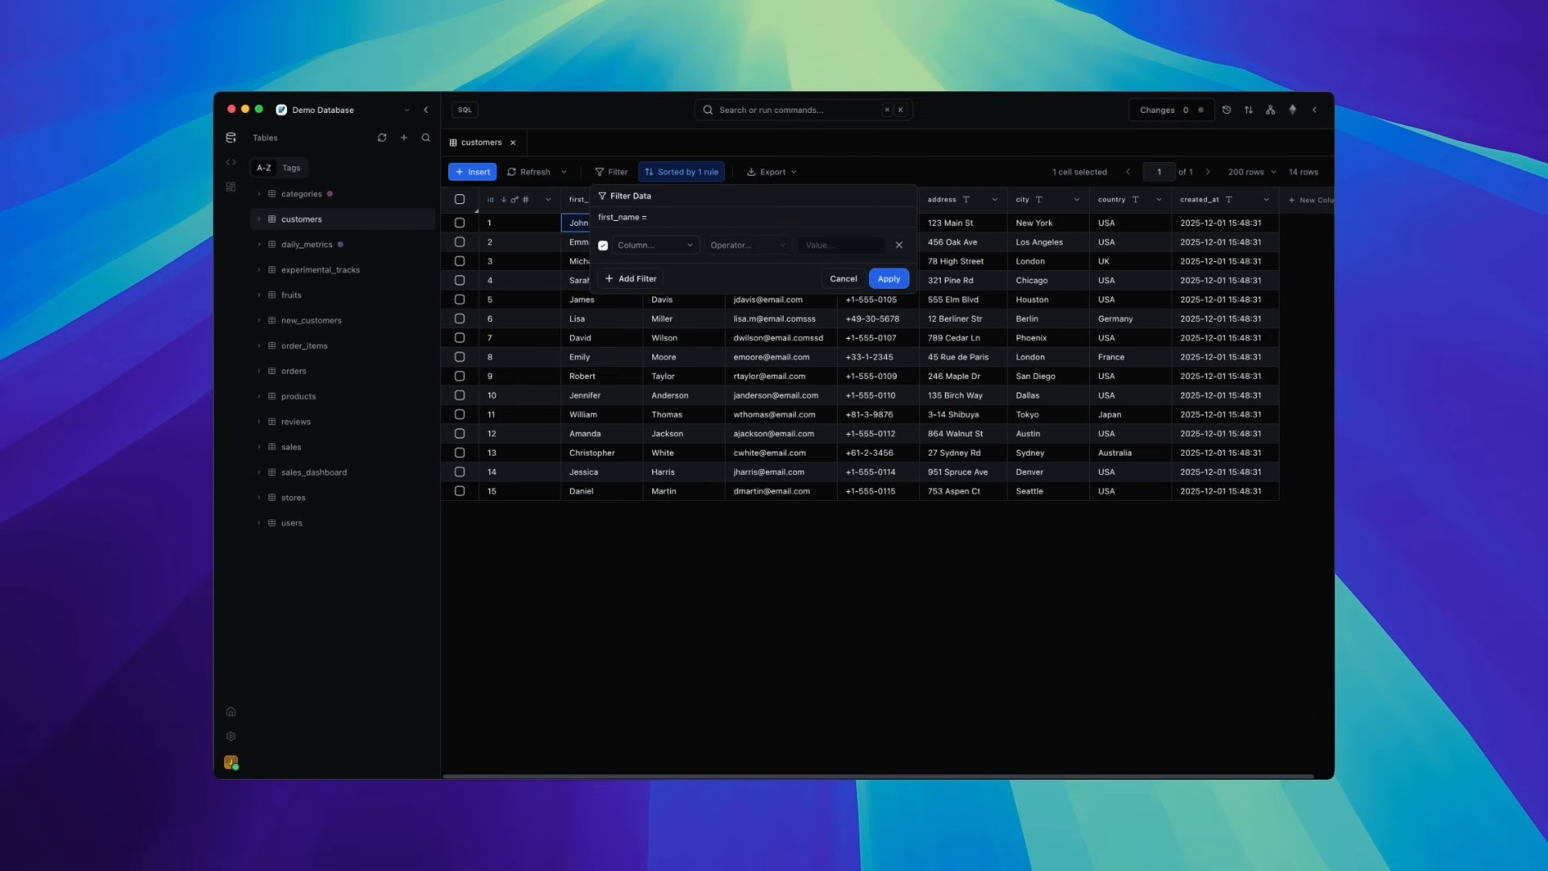
{"action": "key", "text": "BackSpace"}
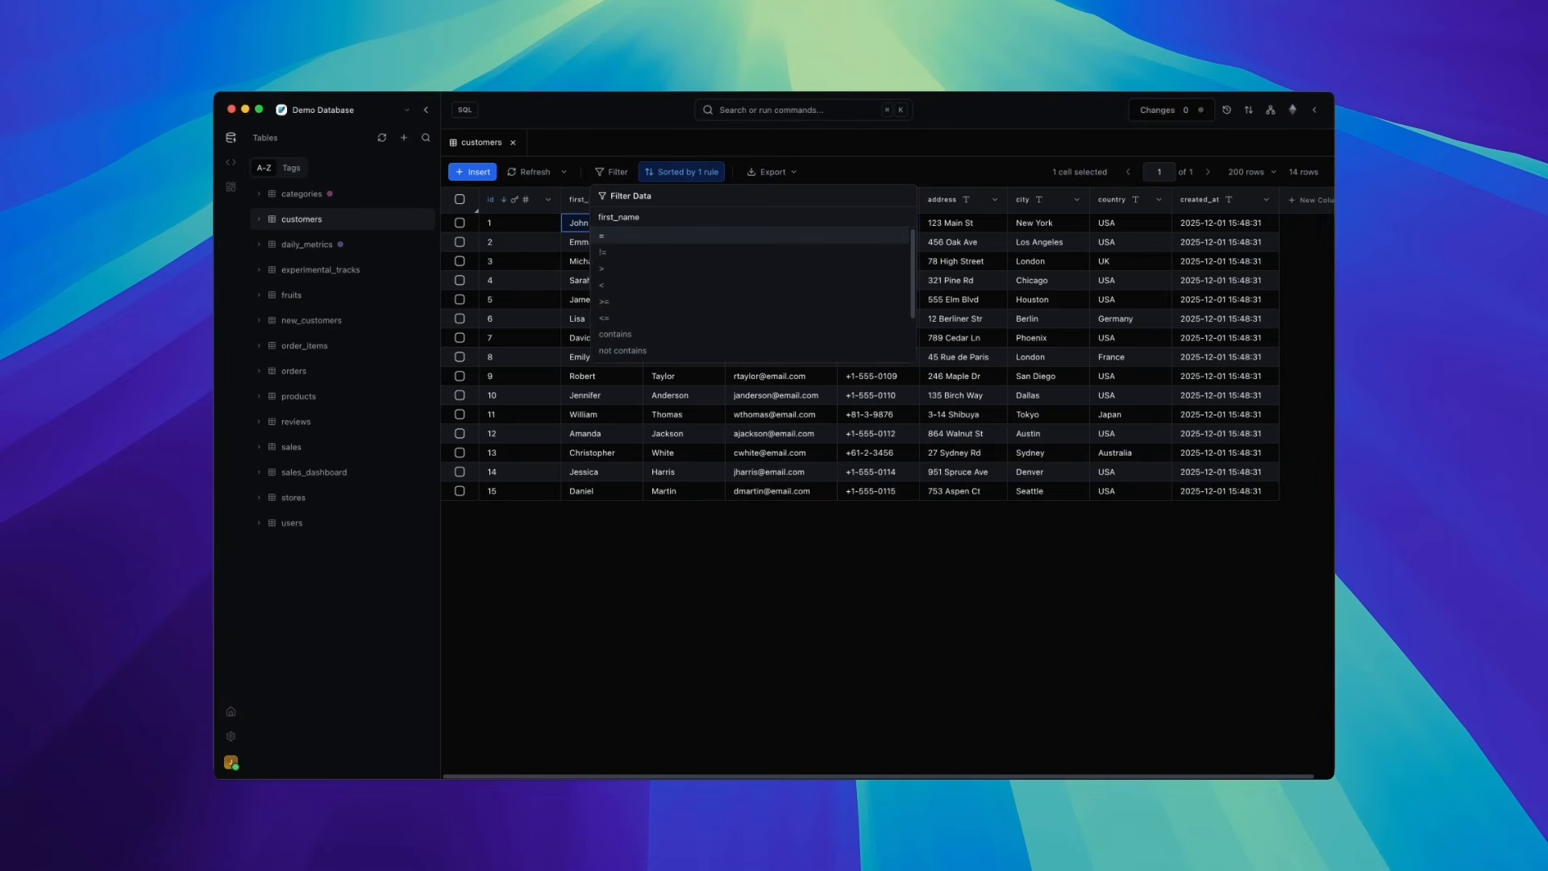
{"action": "key", "text": "Down"}
{"action": "key", "text": "Down"}
{"action": "key", "text": "Down"}
{"action": "key", "text": "Down"}
{"action": "key", "text": "Down"}
{"action": "key", "text": "Down"}
{"action": "key", "text": "Return"}
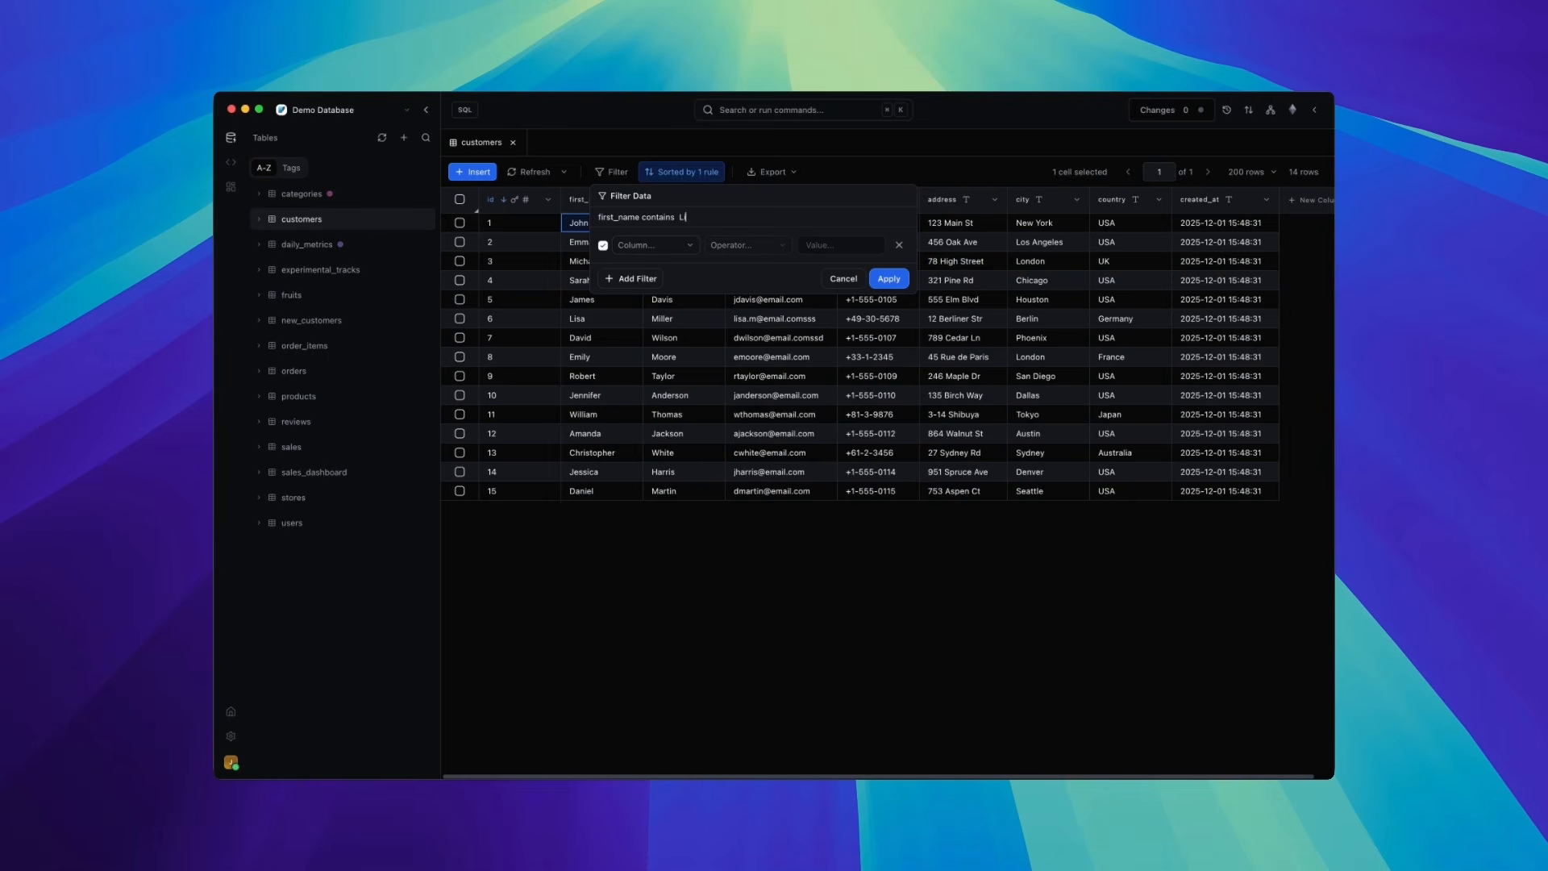
{"action": "key", "text": "Return"}
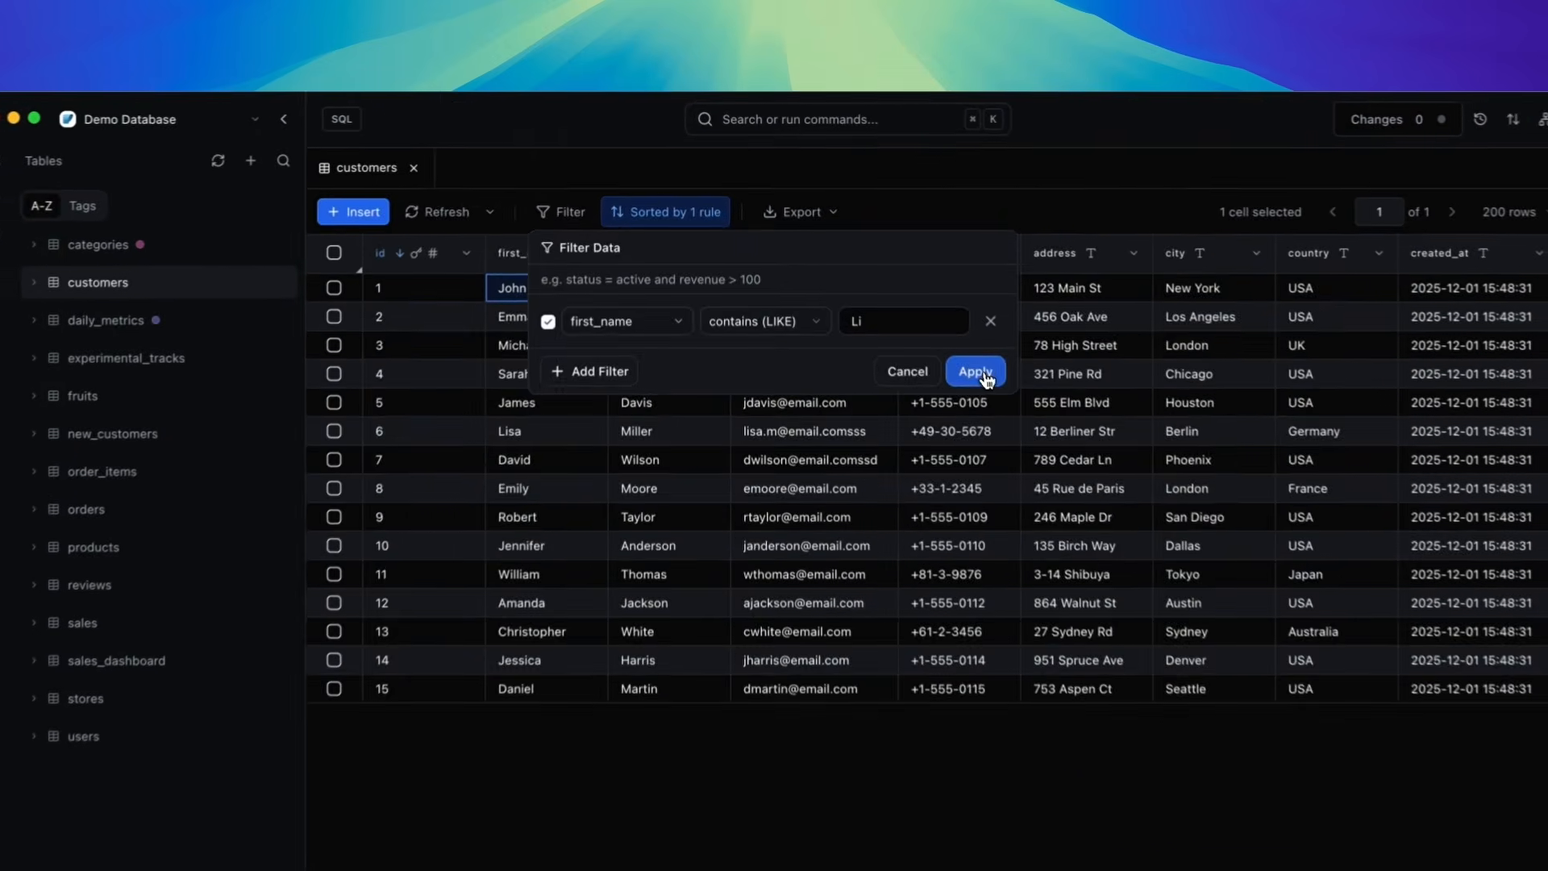
{"action": "left_click", "coordinate": [888, 278]}
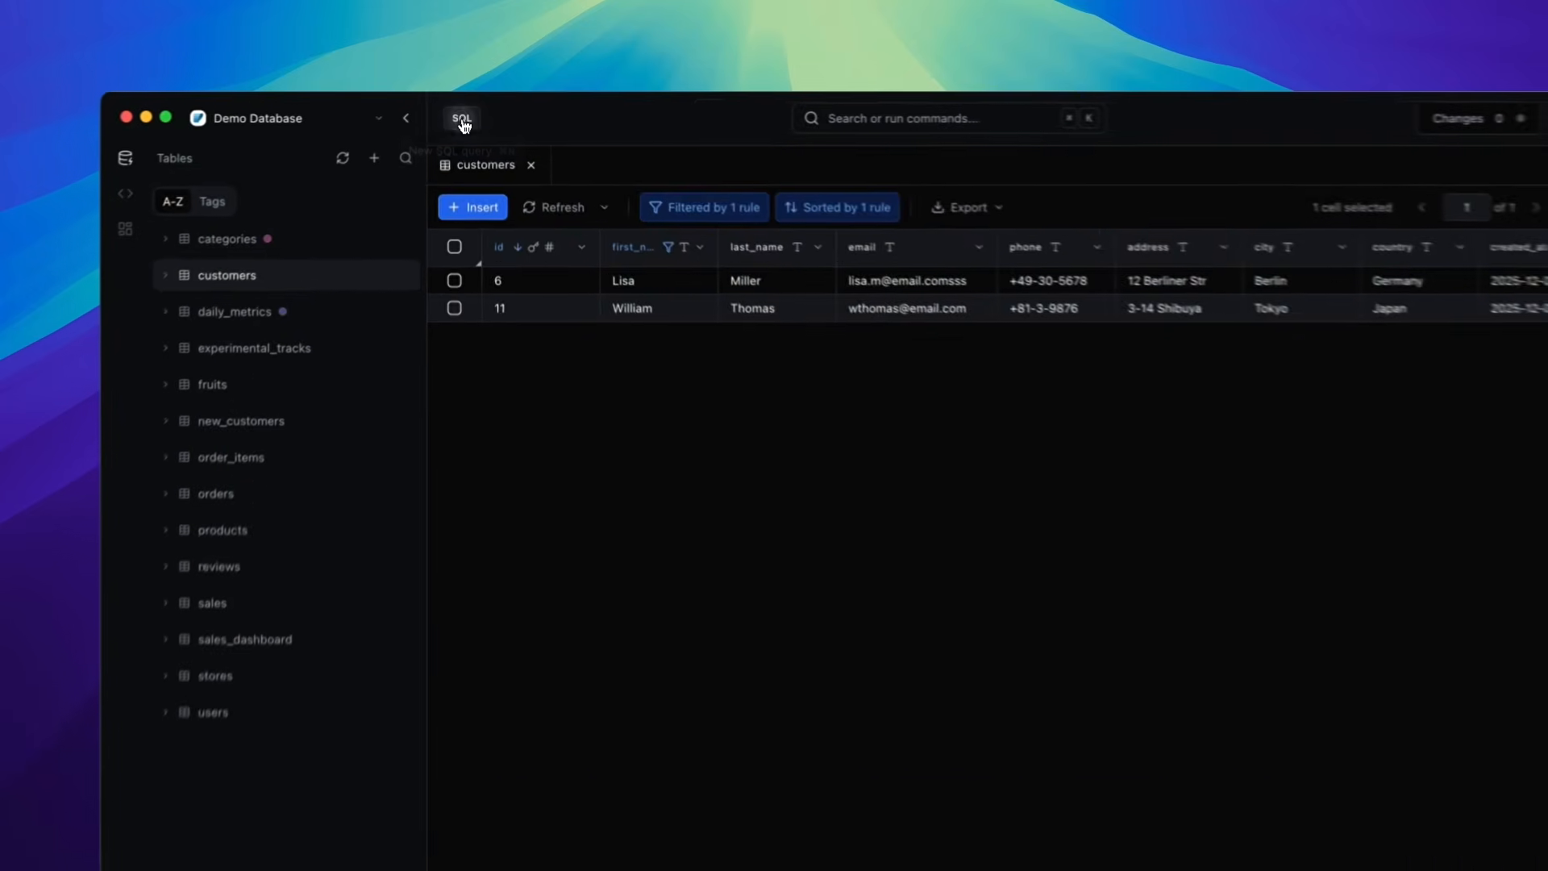
- Open a new SQL query, enter Select * from customers and run it
{"action": "left_click", "coordinate": [465, 111]}
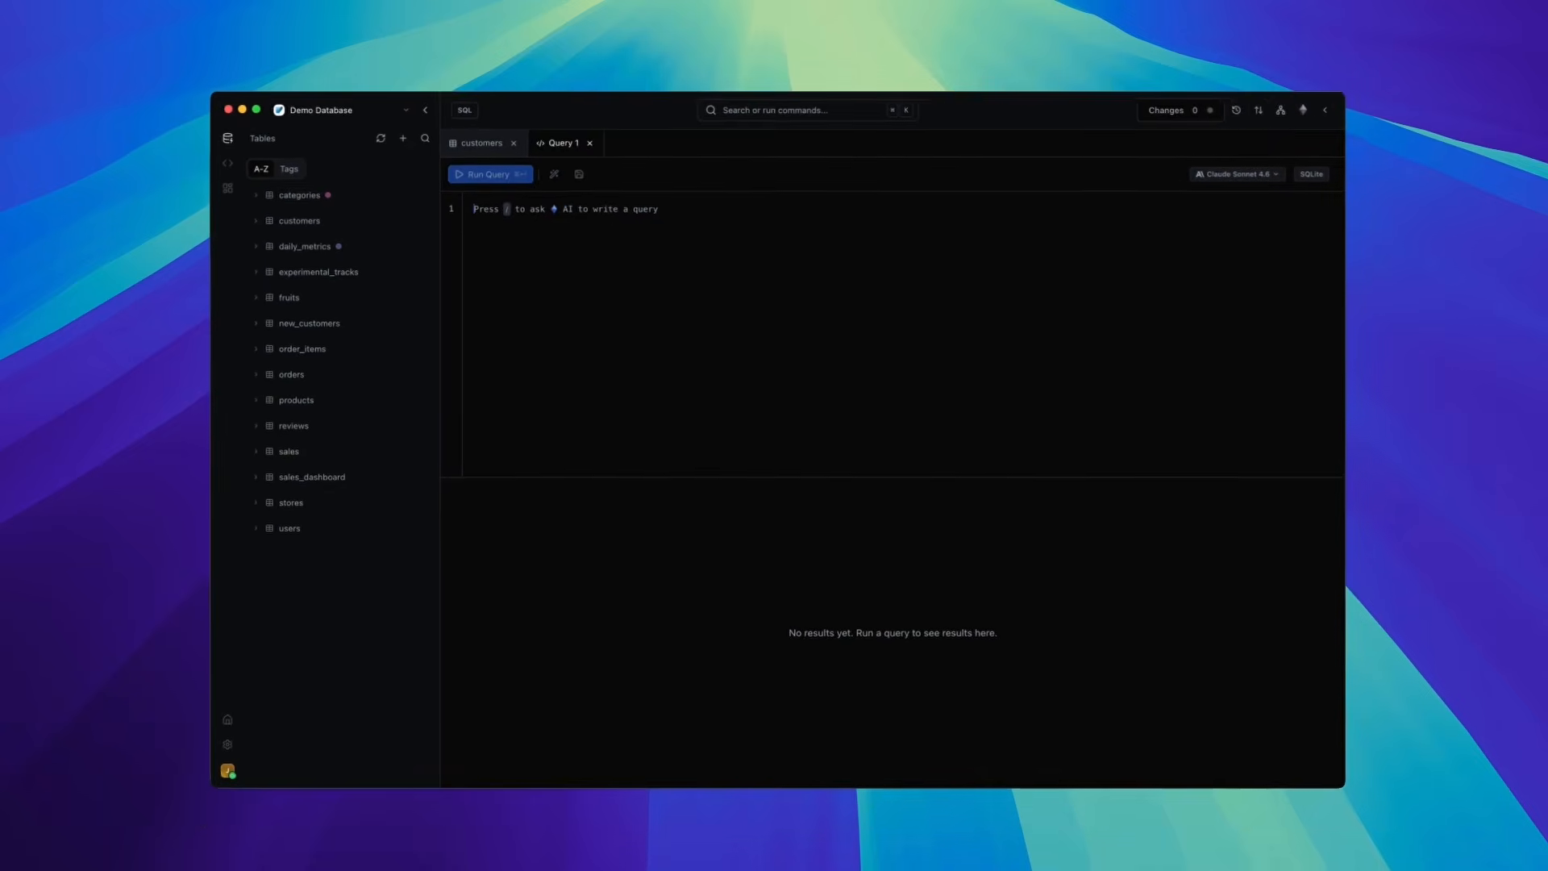
{"action": "type", "text": "Selec"}
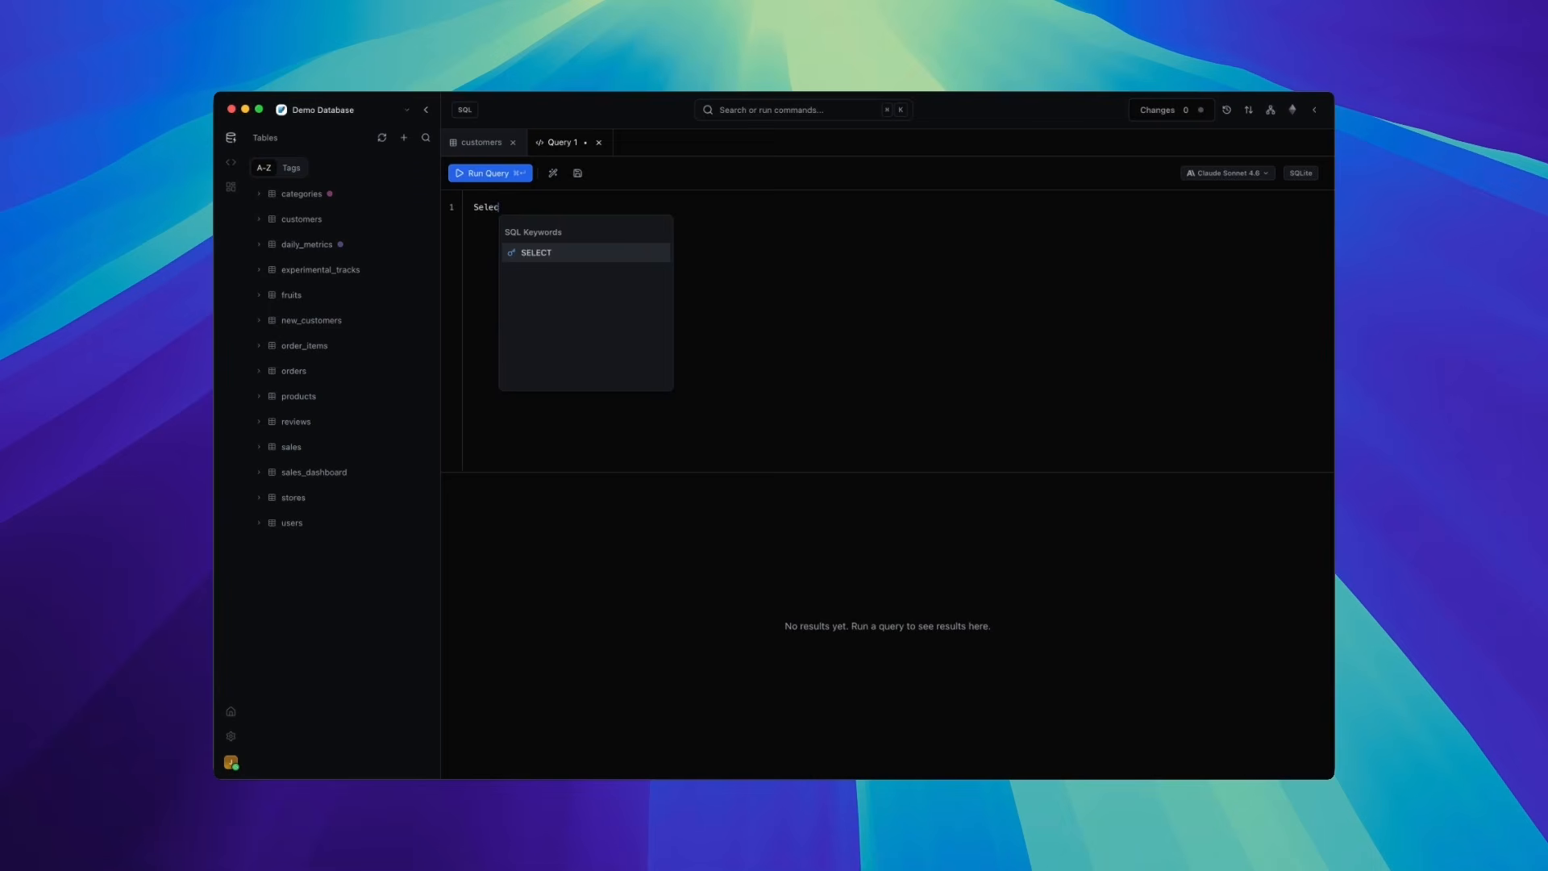
{"action": "type", "text": "t * from"}
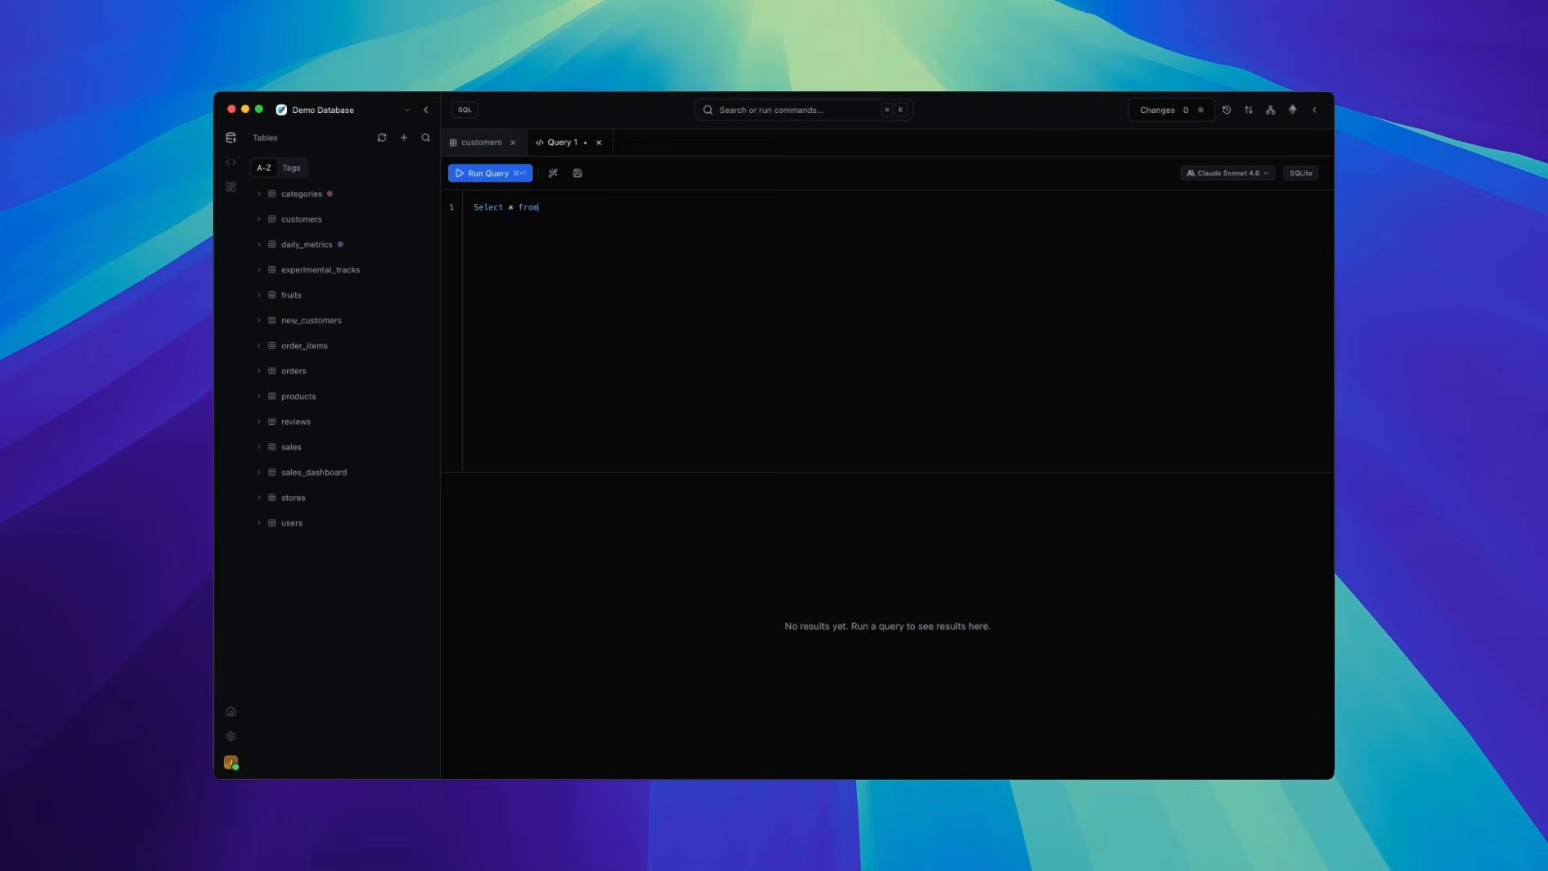
{"action": "type", "text": " cu"}
{"action": "key", "text": "Return"}
{"action": "key", "text": "super+Return"}
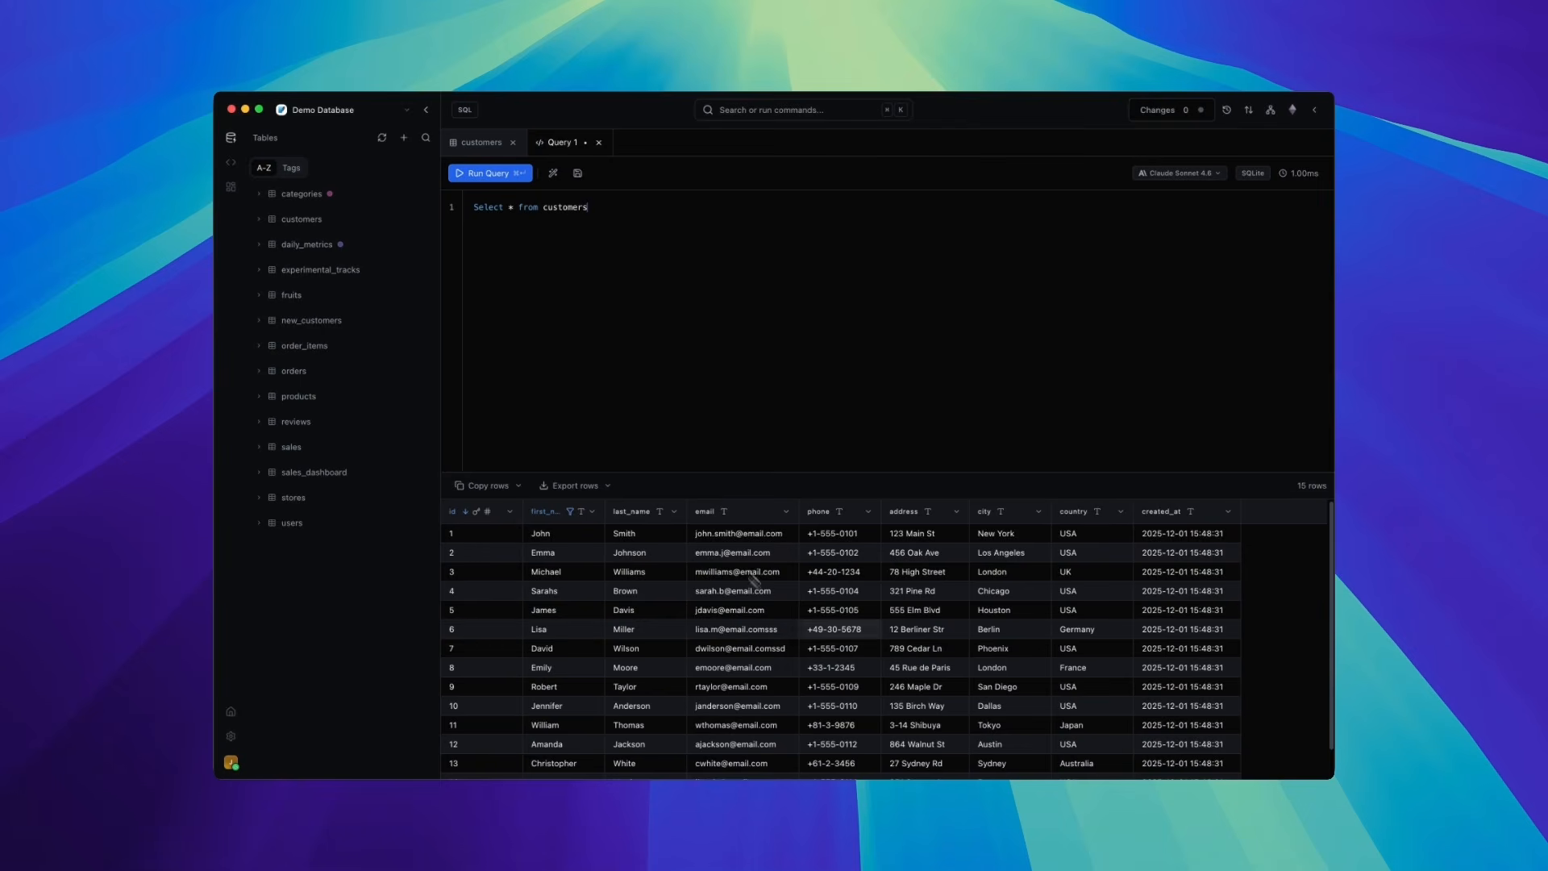
- End the first query with a semicolon, add Select * from orders; on a new line and run it
{"action": "scroll", "coordinate": [725, 597], "scroll_direction": "down", "scroll_amount": 2}
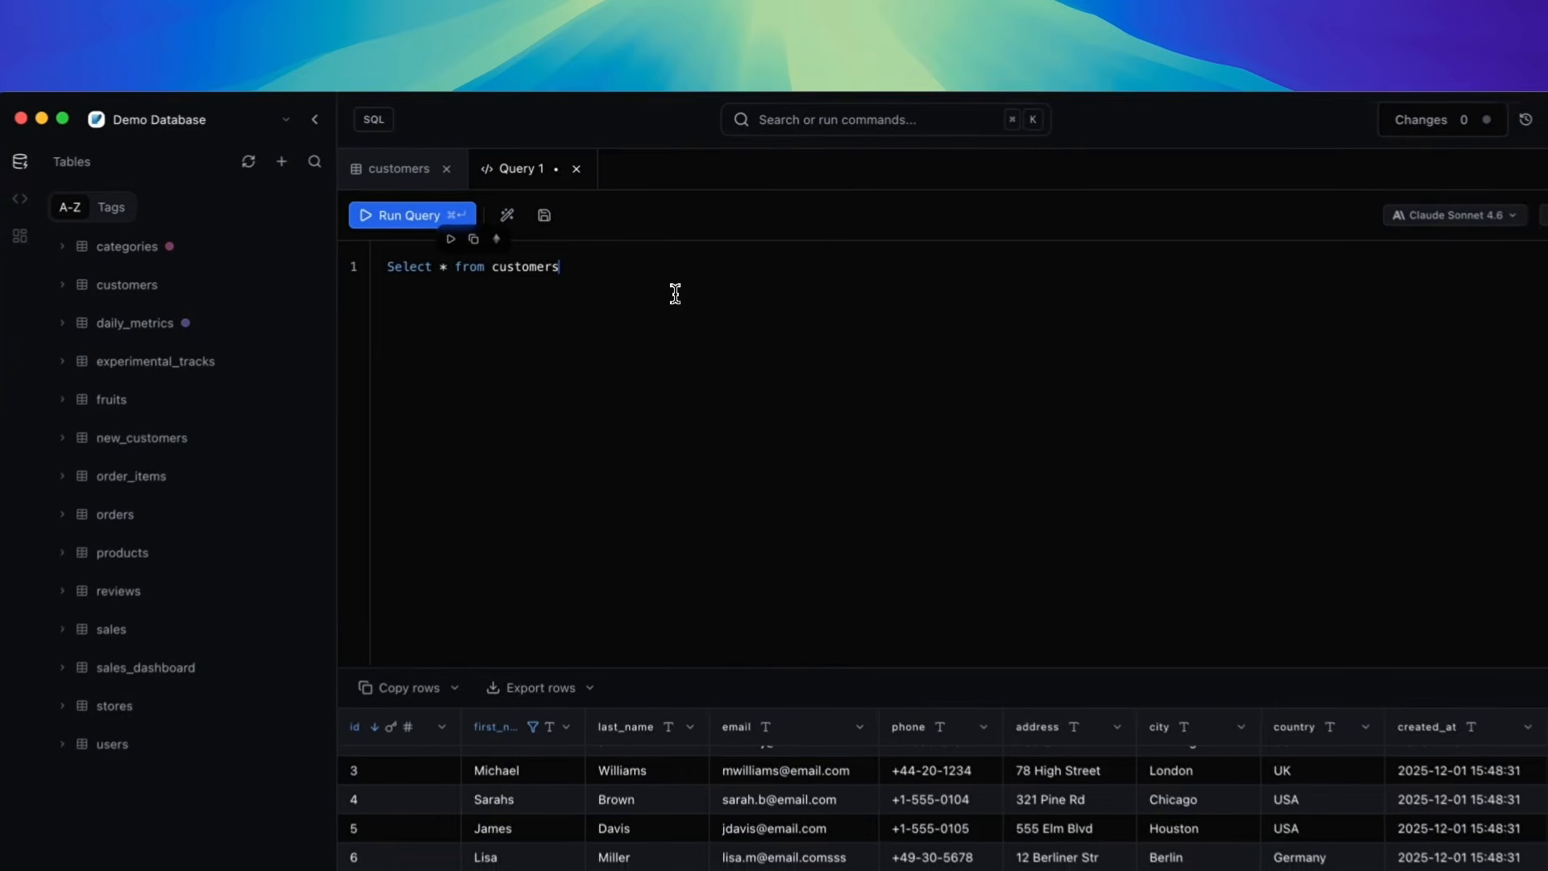
{"action": "type", "text": ";"}
{"action": "key", "text": "Return"}
{"action": "key", "text": "Return"}
{"action": "type", "text": "Select * from"}
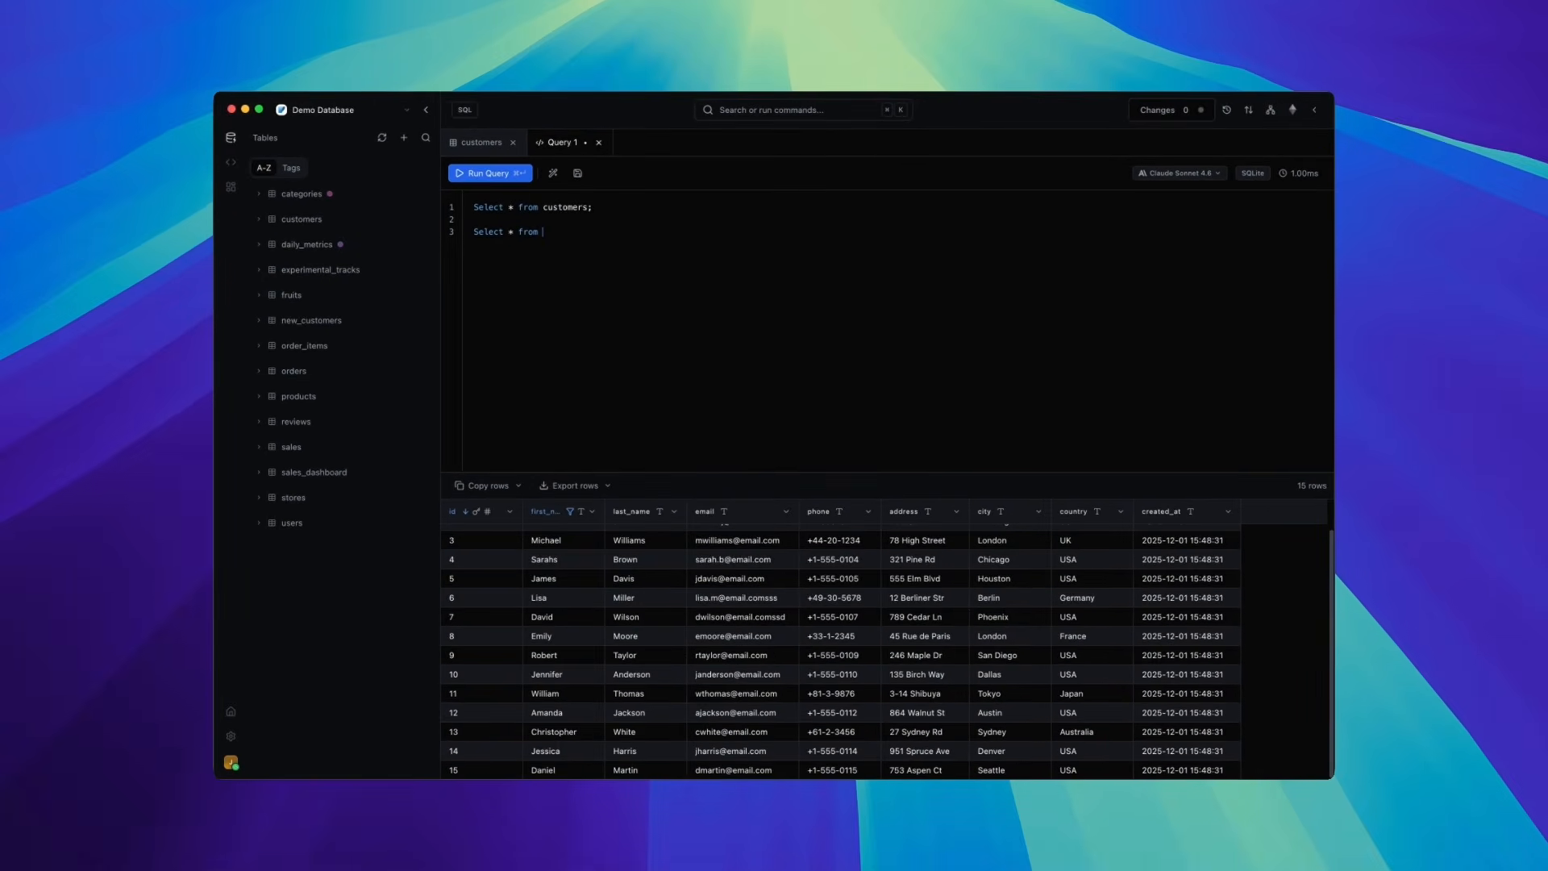
{"action": "type", "text": " orders;"}
{"action": "key", "text": "super+Return"}
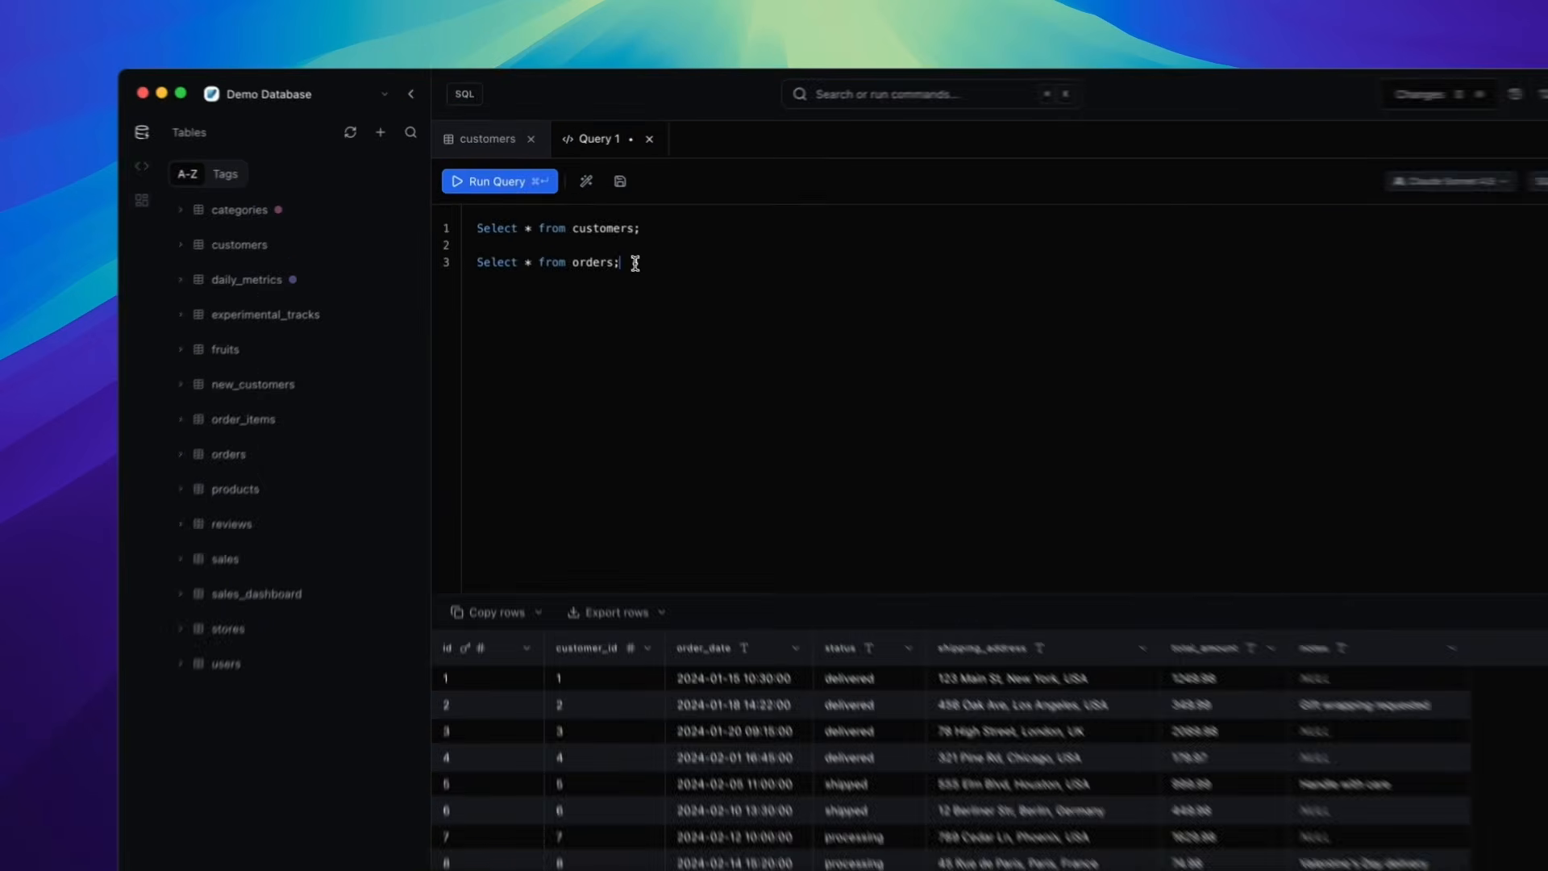
- Select both statements, run them together as two queries, and switch to the second result set
{"action": "left_click_drag", "start_coordinate": [584, 232], "coordinate": [463, 207]}
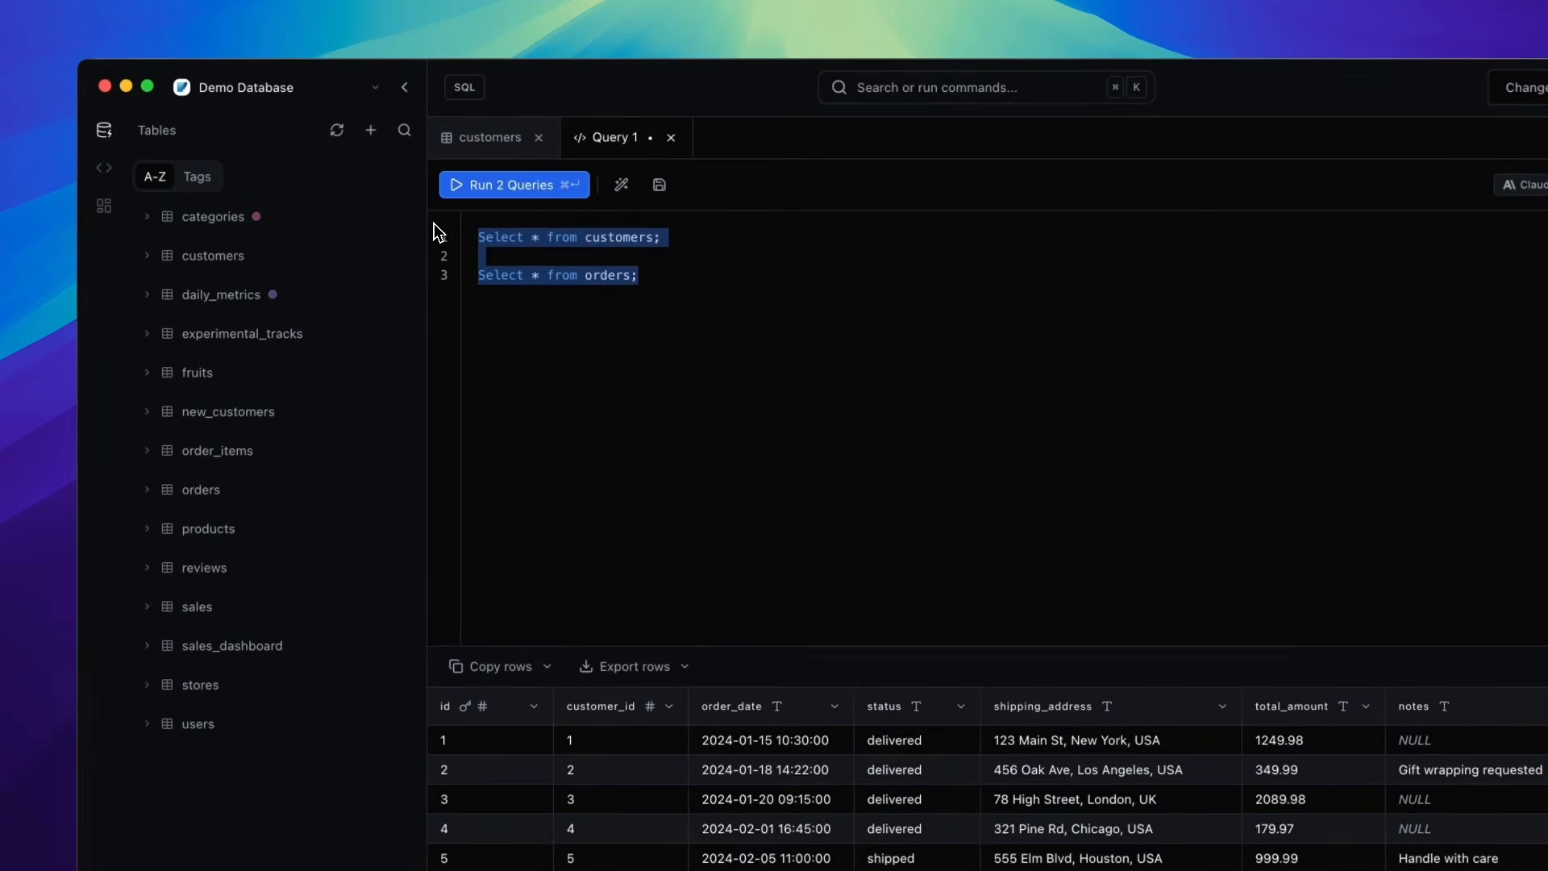
{"action": "left_click", "coordinate": [509, 185]}
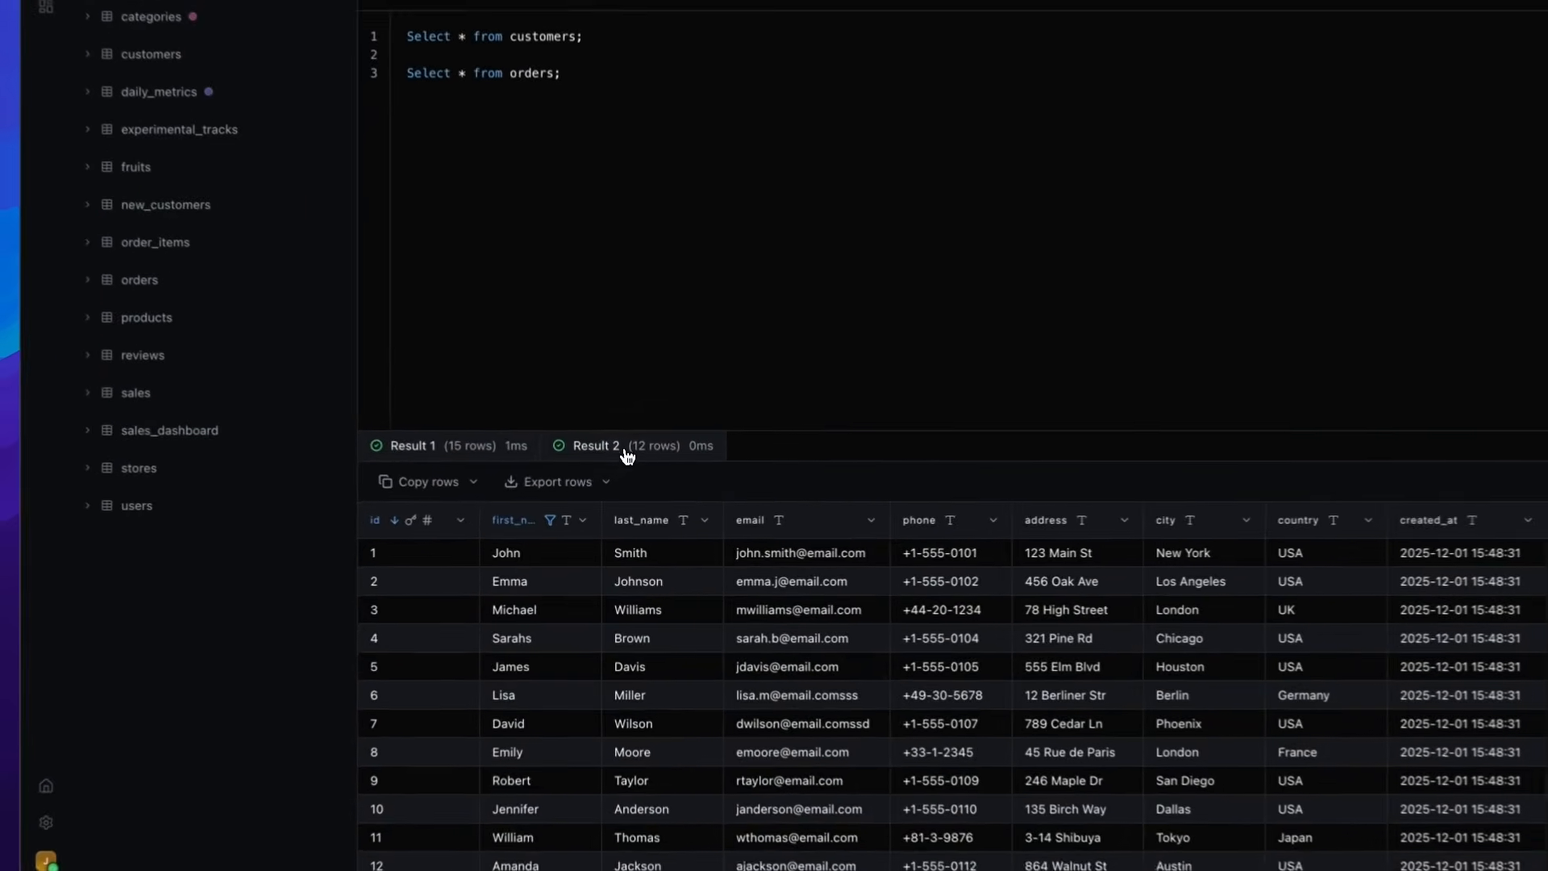
{"action": "left_click", "coordinate": [603, 482]}
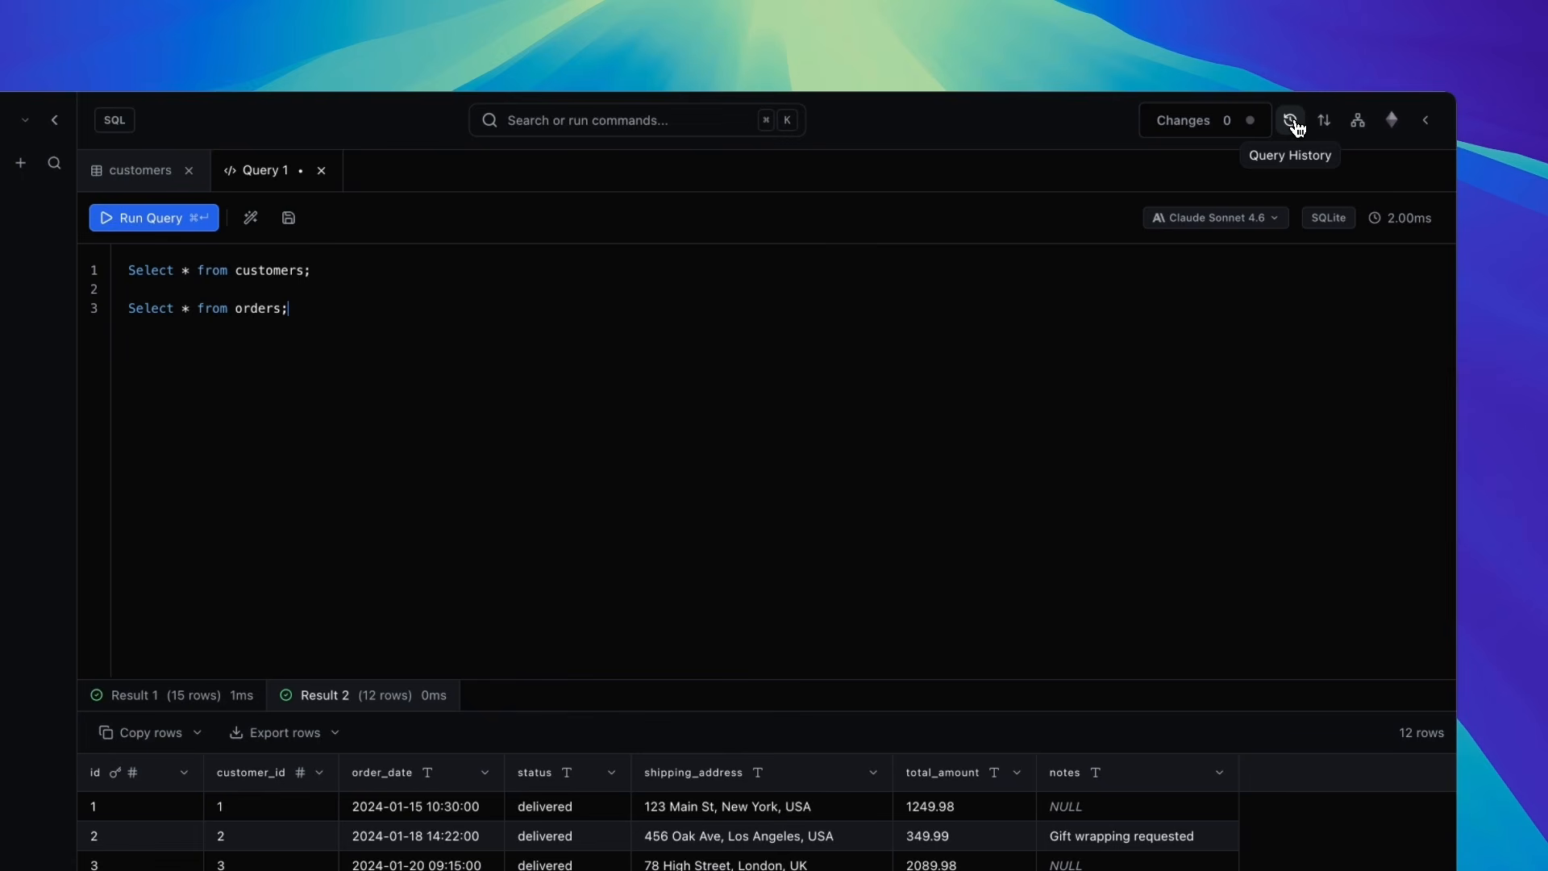
- Open the query history and scroll through the logged queries
{"action": "left_click", "coordinate": [1290, 120]}
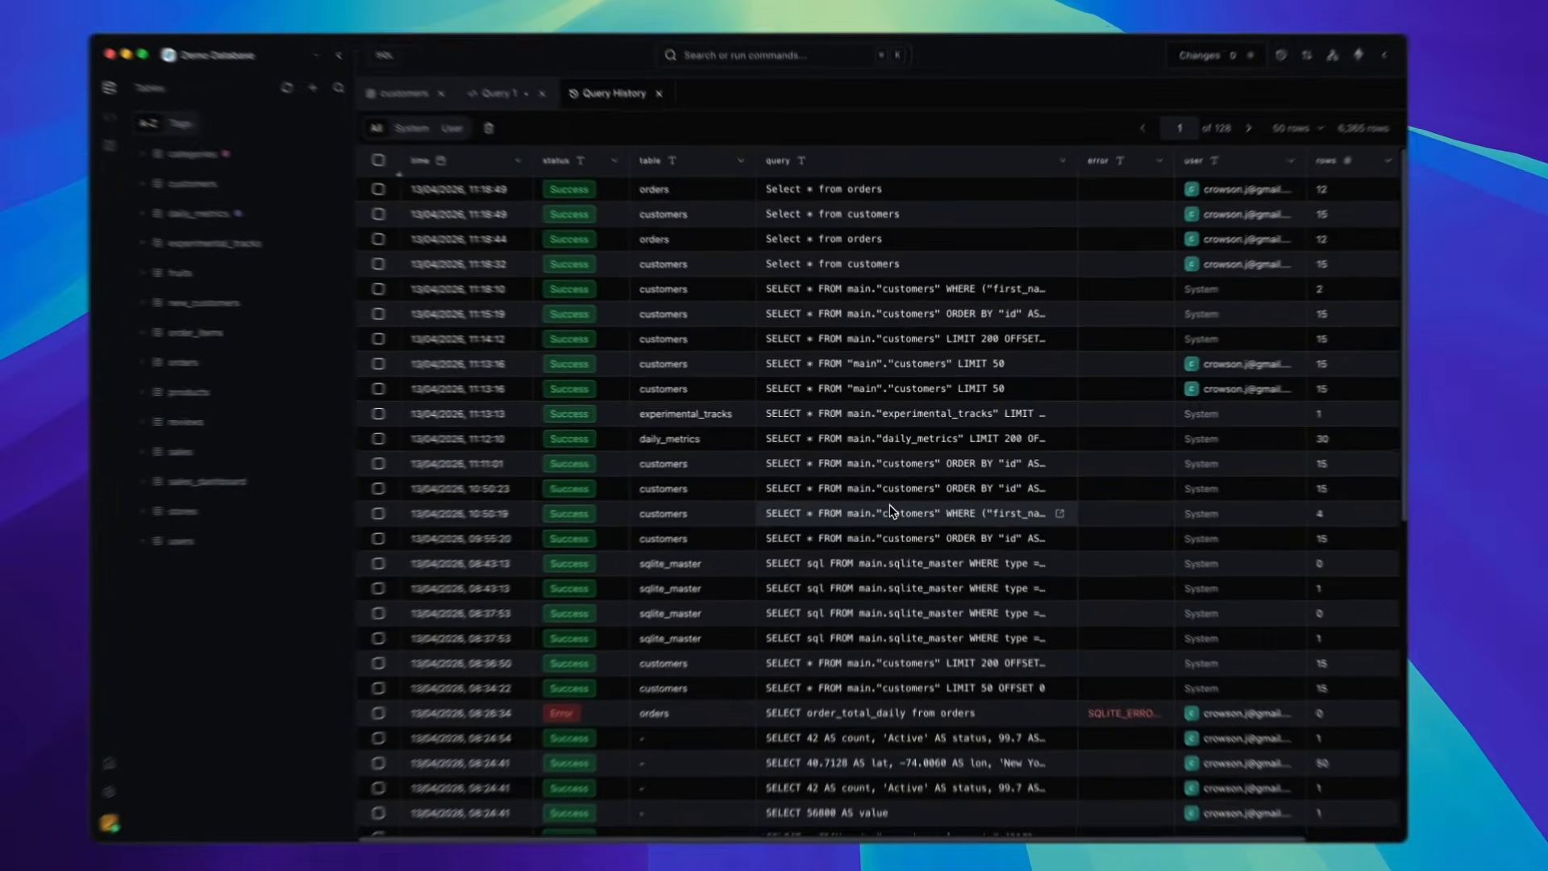
{"action": "scroll", "coordinate": [865, 495], "scroll_direction": "down", "scroll_amount": 5}
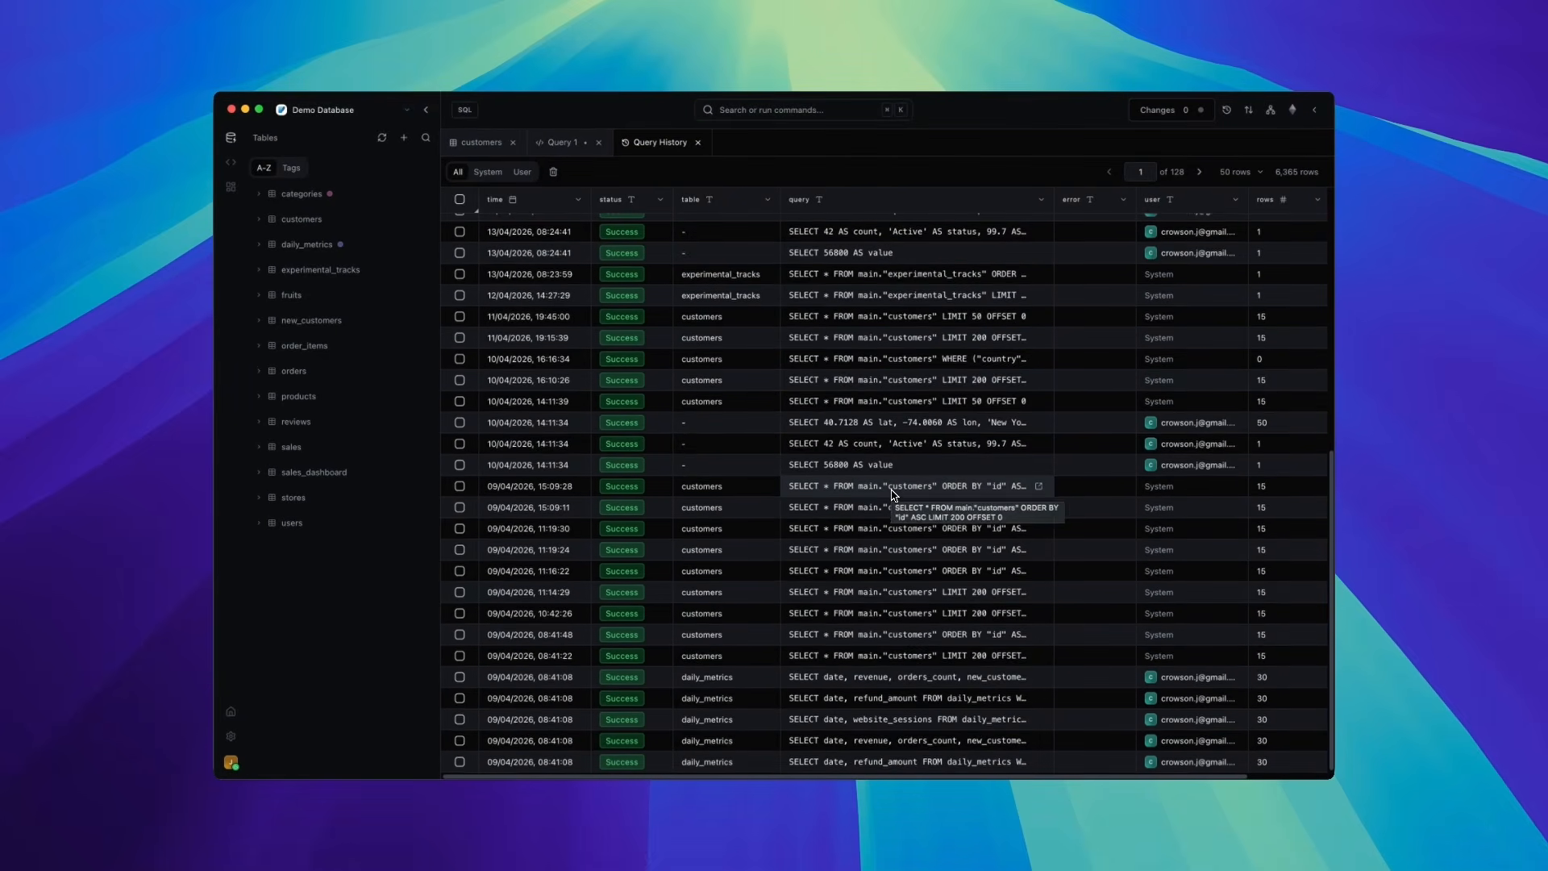
{"action": "scroll", "coordinate": [893, 495], "scroll_direction": "up", "scroll_amount": 5}
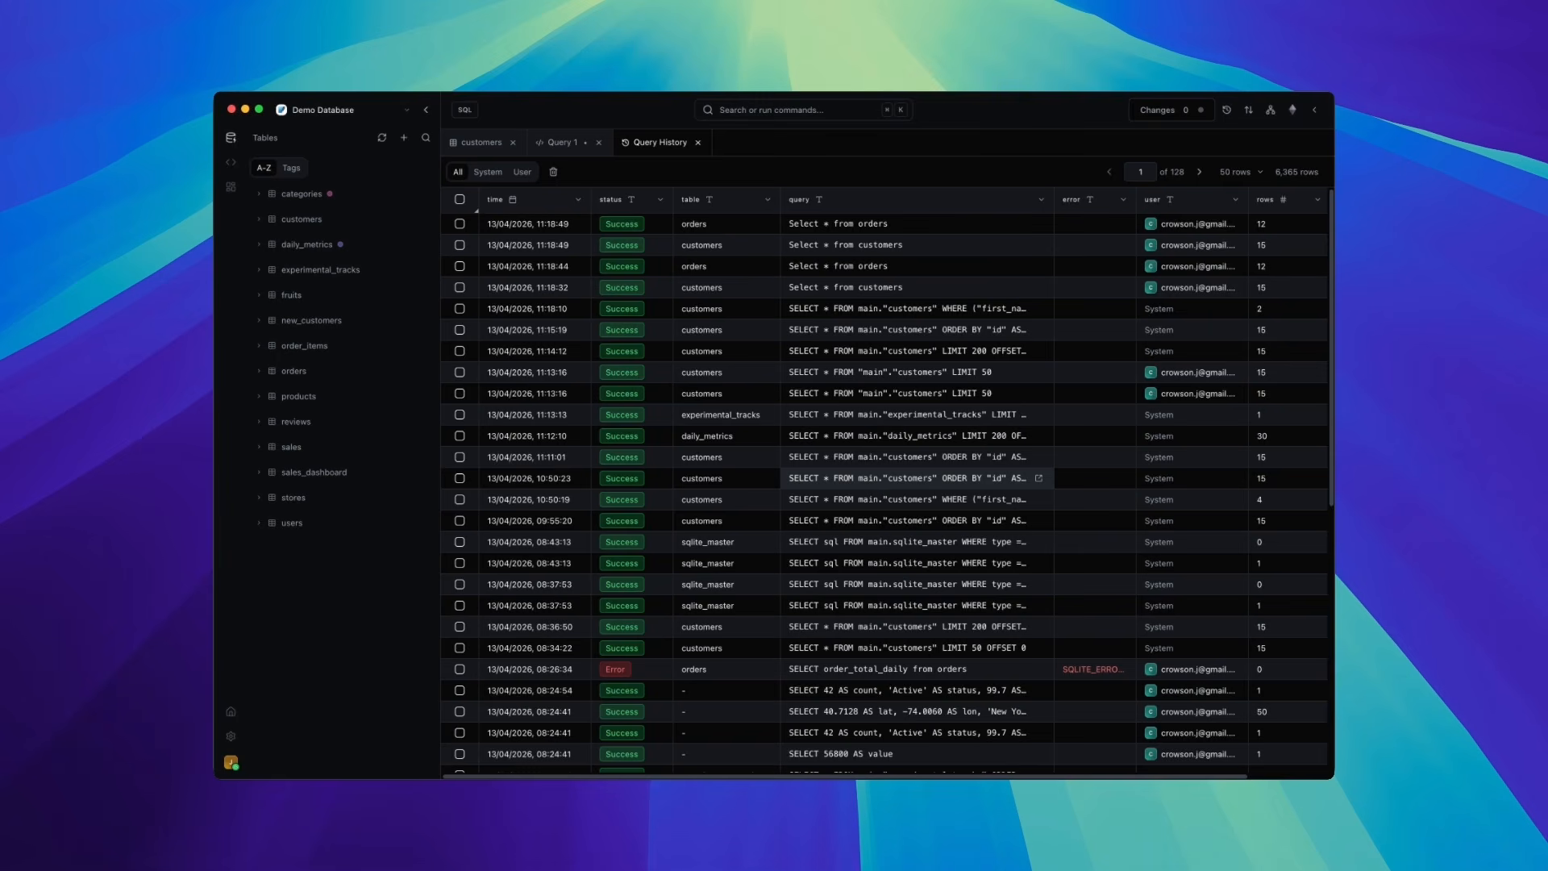
{"action": "scroll", "coordinate": [892, 484], "scroll_direction": "down", "scroll_amount": 5}
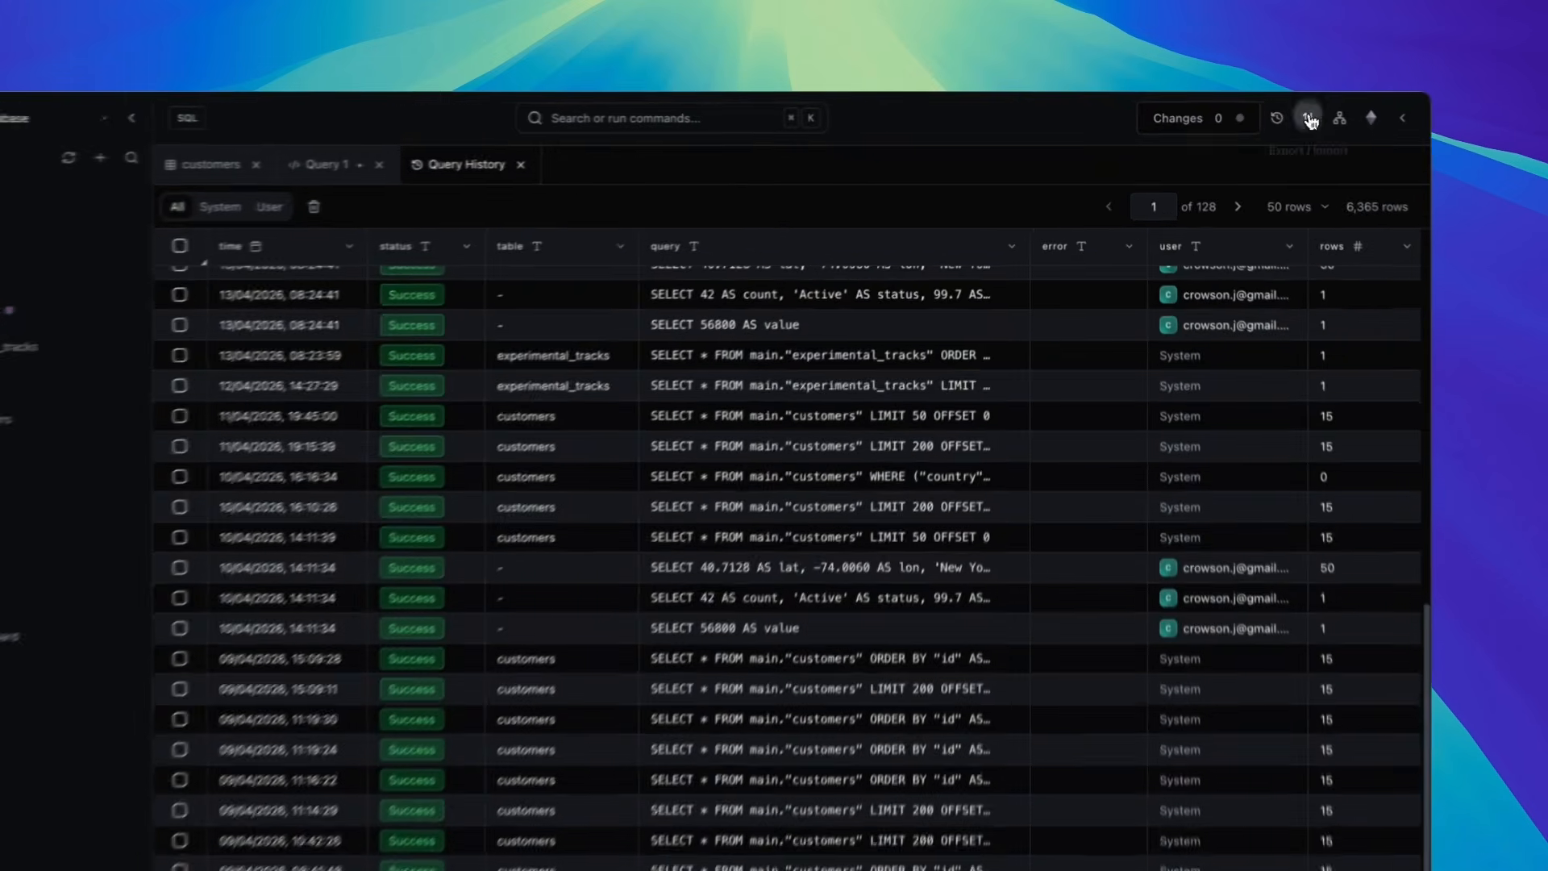
- Open Export / Import, select the customers table, and scroll through its JSON export preview
{"action": "left_click", "coordinate": [1250, 112]}
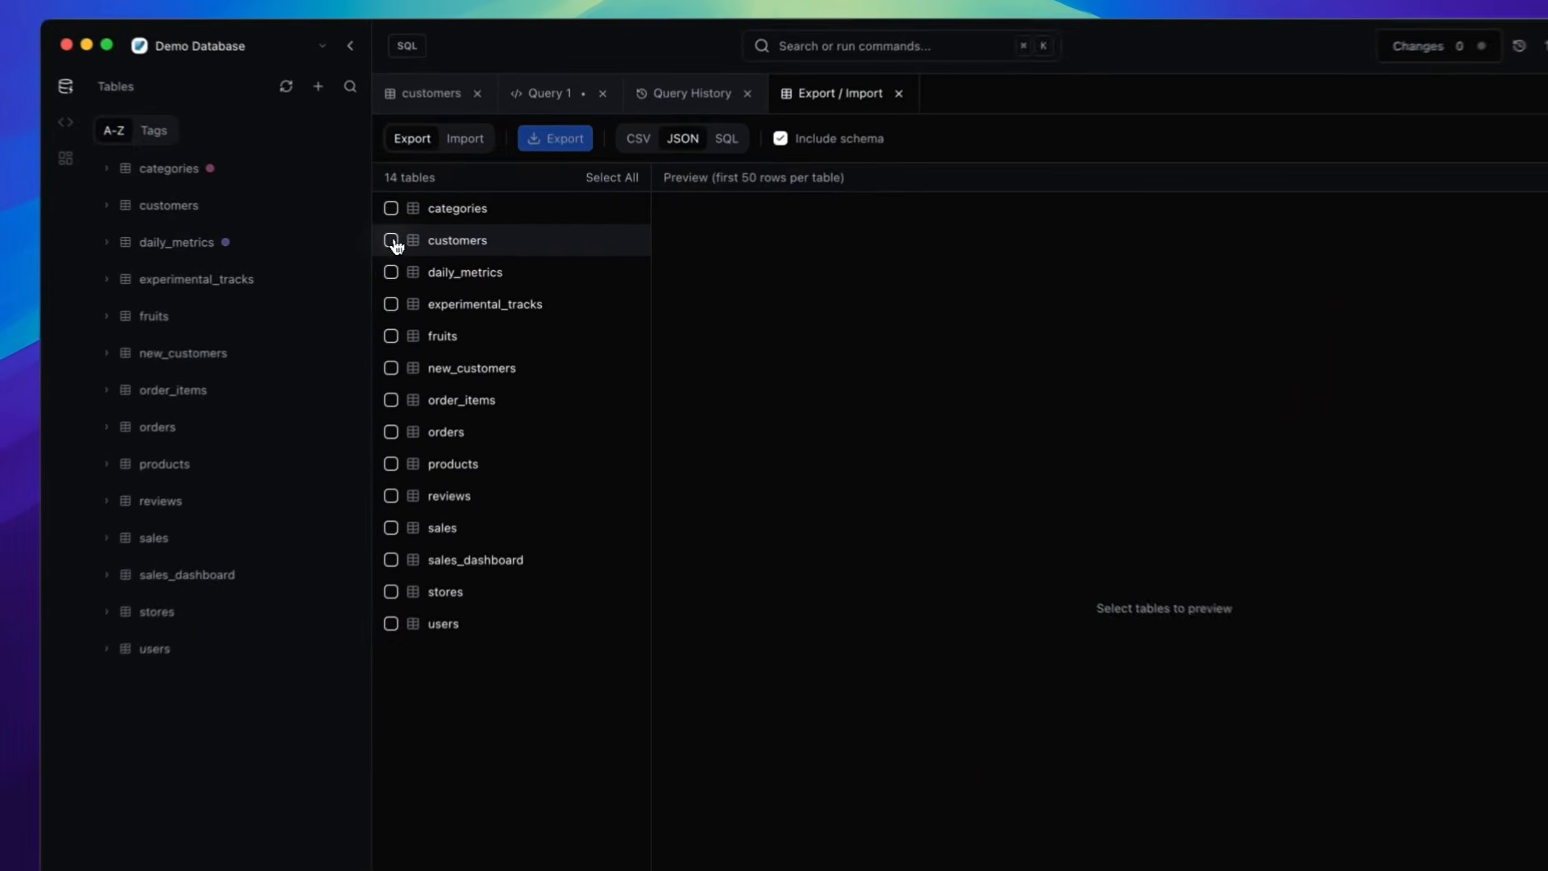
{"action": "left_click", "coordinate": [455, 244]}
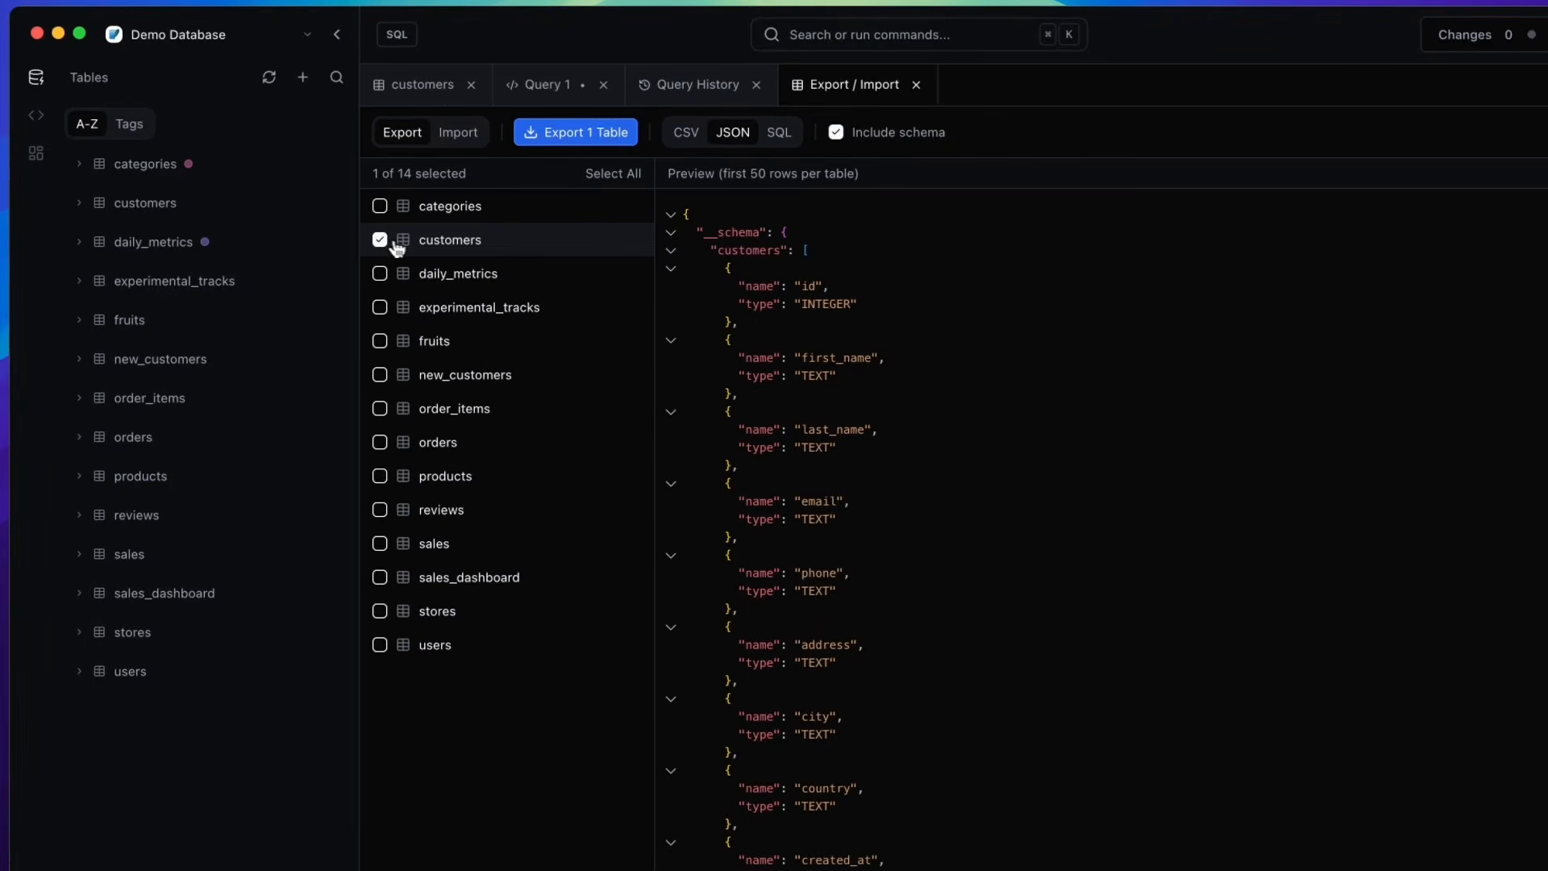
{"action": "scroll", "coordinate": [851, 553], "scroll_direction": "down", "scroll_amount": 5}
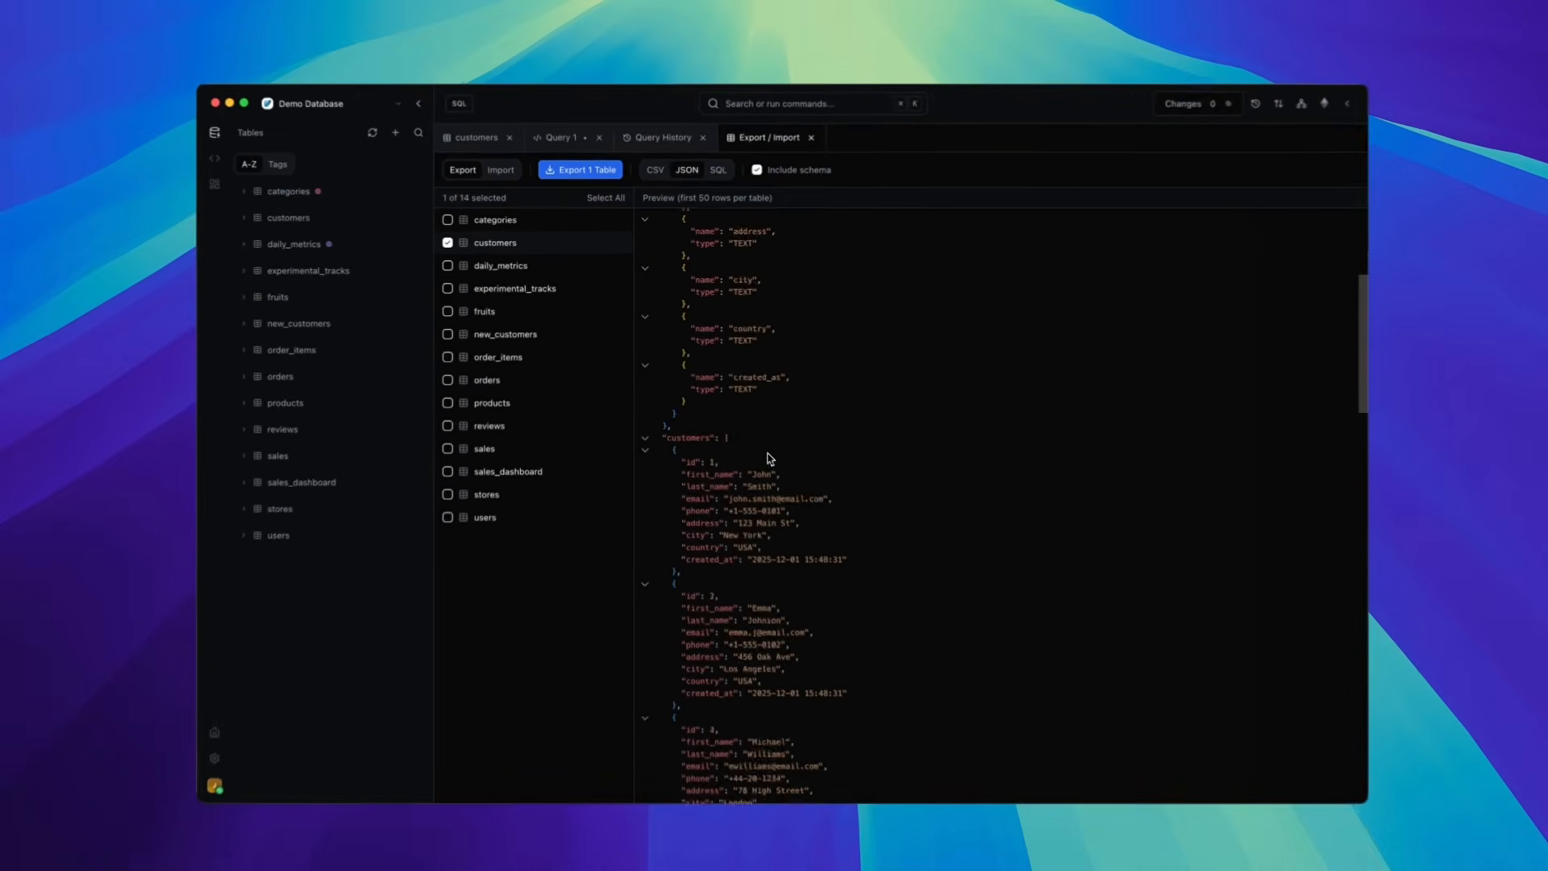
{"action": "scroll", "coordinate": [851, 552], "scroll_direction": "up", "scroll_amount": 5}
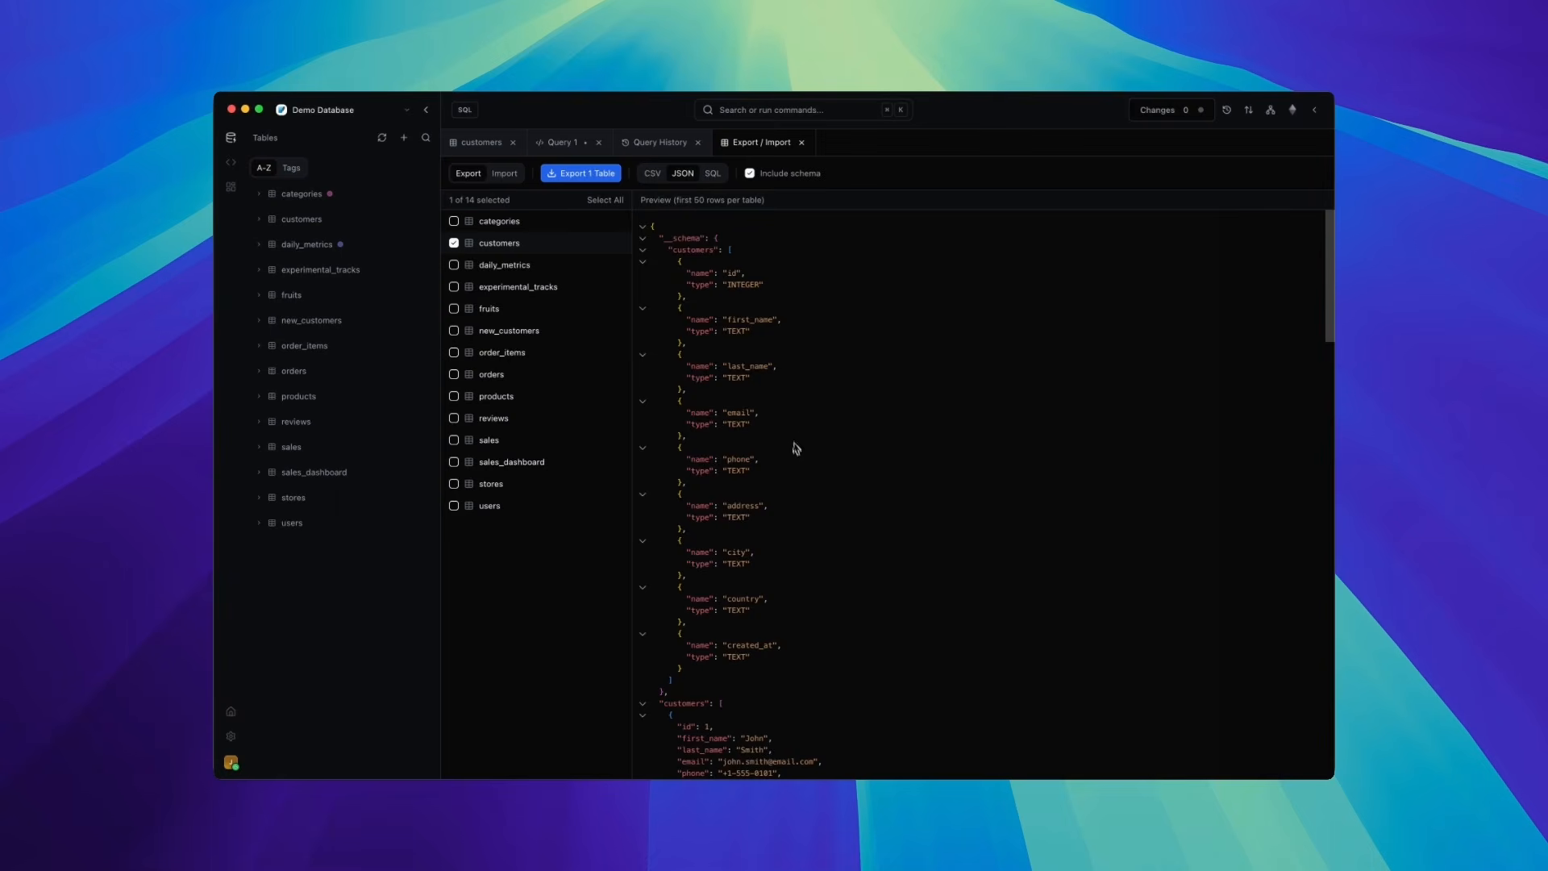
{"action": "scroll", "coordinate": [794, 444], "scroll_direction": "down", "scroll_amount": 15}
{"action": "scroll", "coordinate": [800, 461], "scroll_direction": "up", "scroll_amount": 10}
{"action": "scroll", "coordinate": [800, 461], "scroll_direction": "up", "scroll_amount": 10}
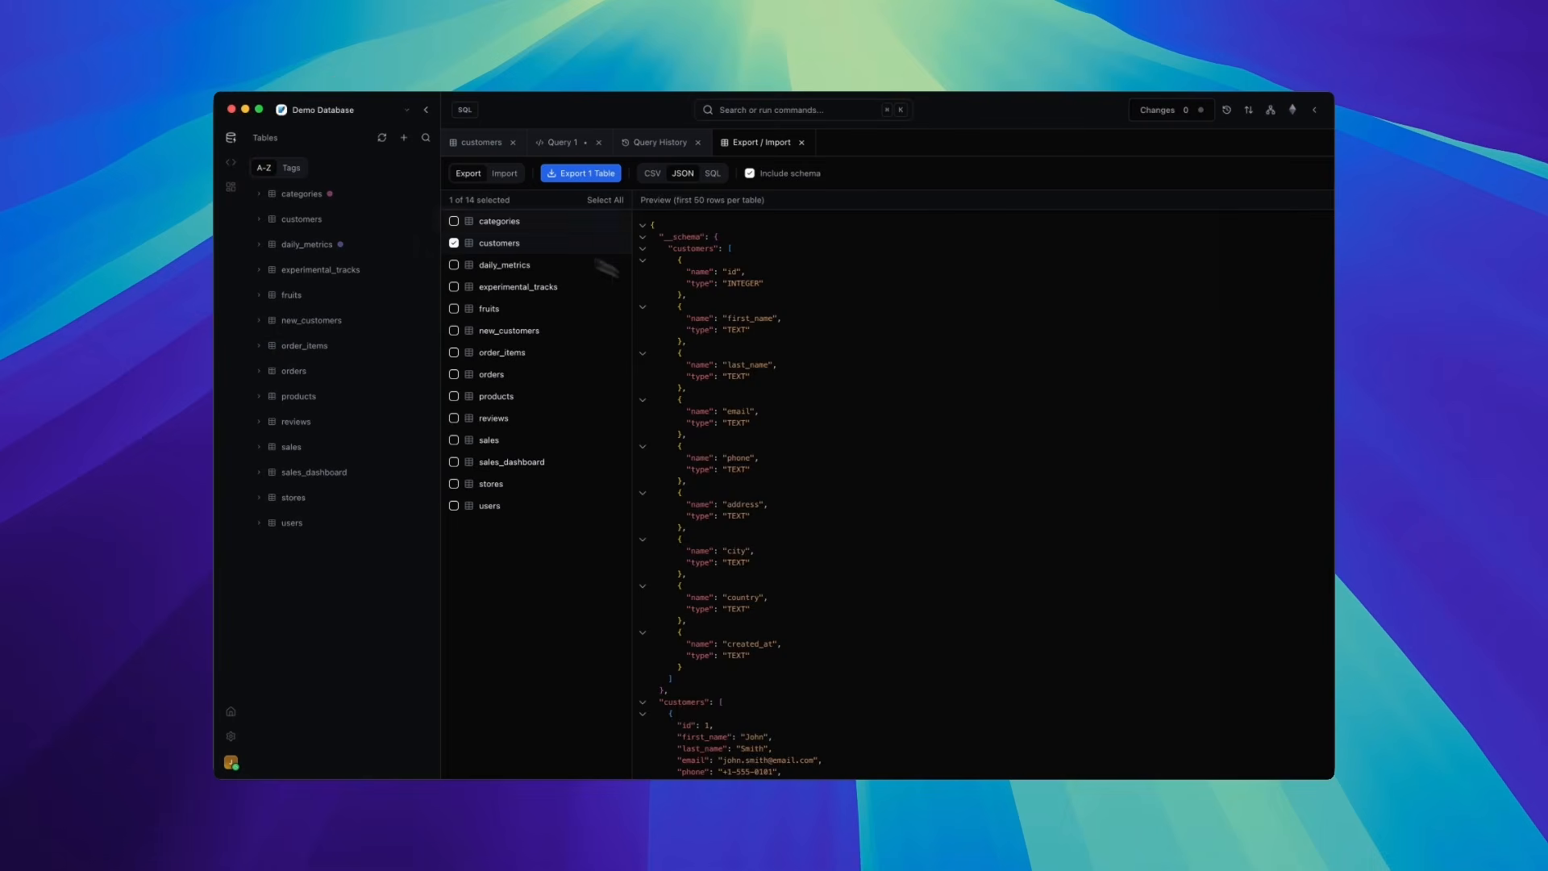
- Switch the table list to tag grouping and close the Export / Import, Query History and Query 1 tabs
{"action": "left_click", "coordinate": [290, 170]}
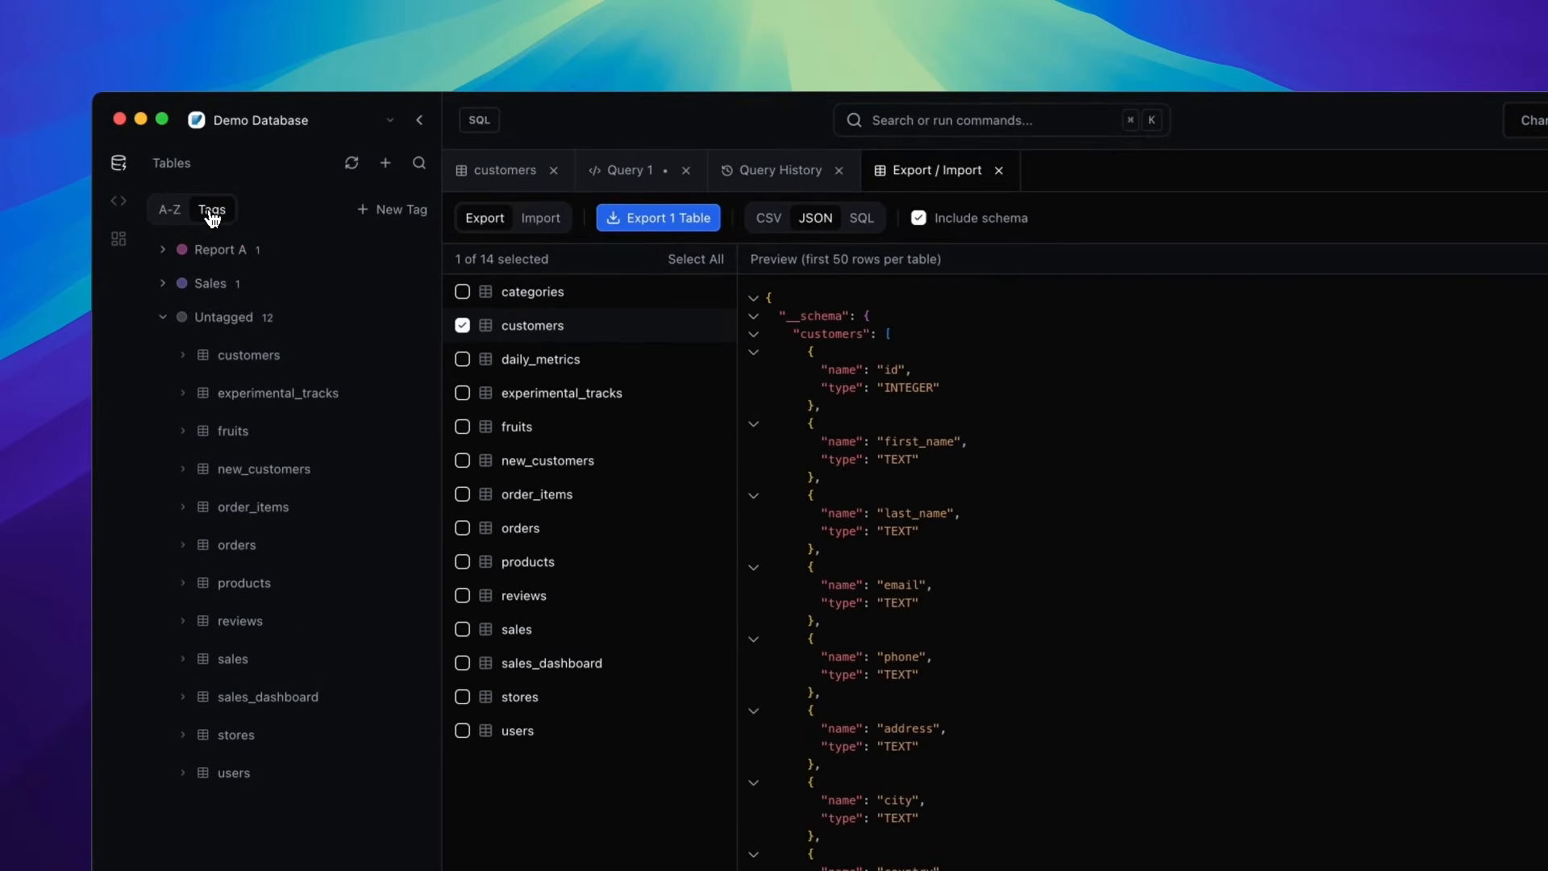
{"action": "left_click", "coordinate": [999, 170]}
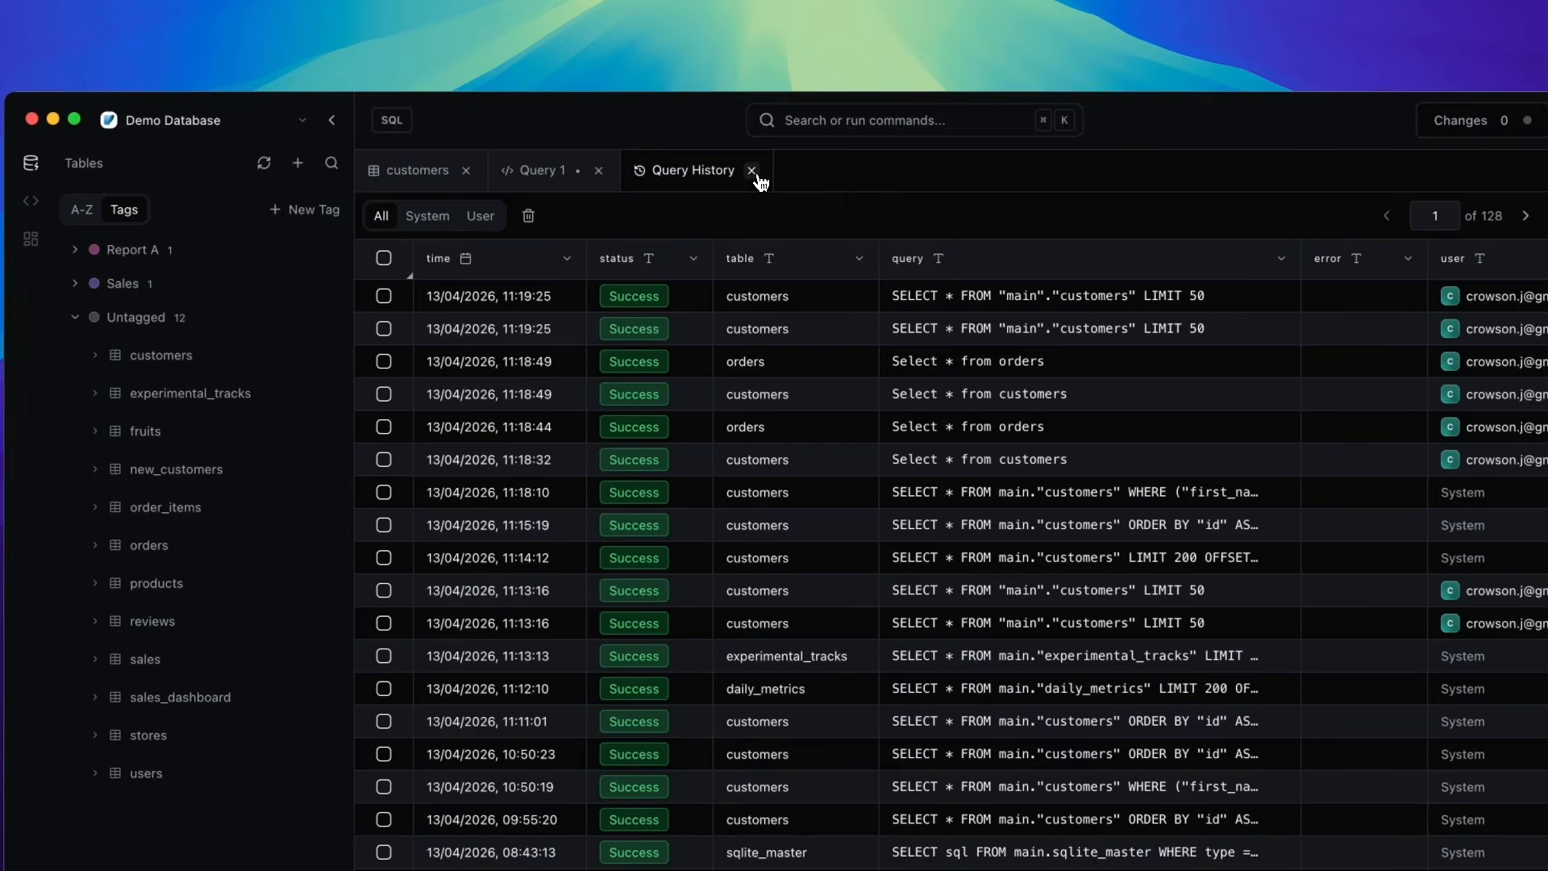
{"action": "left_click", "coordinate": [756, 174]}
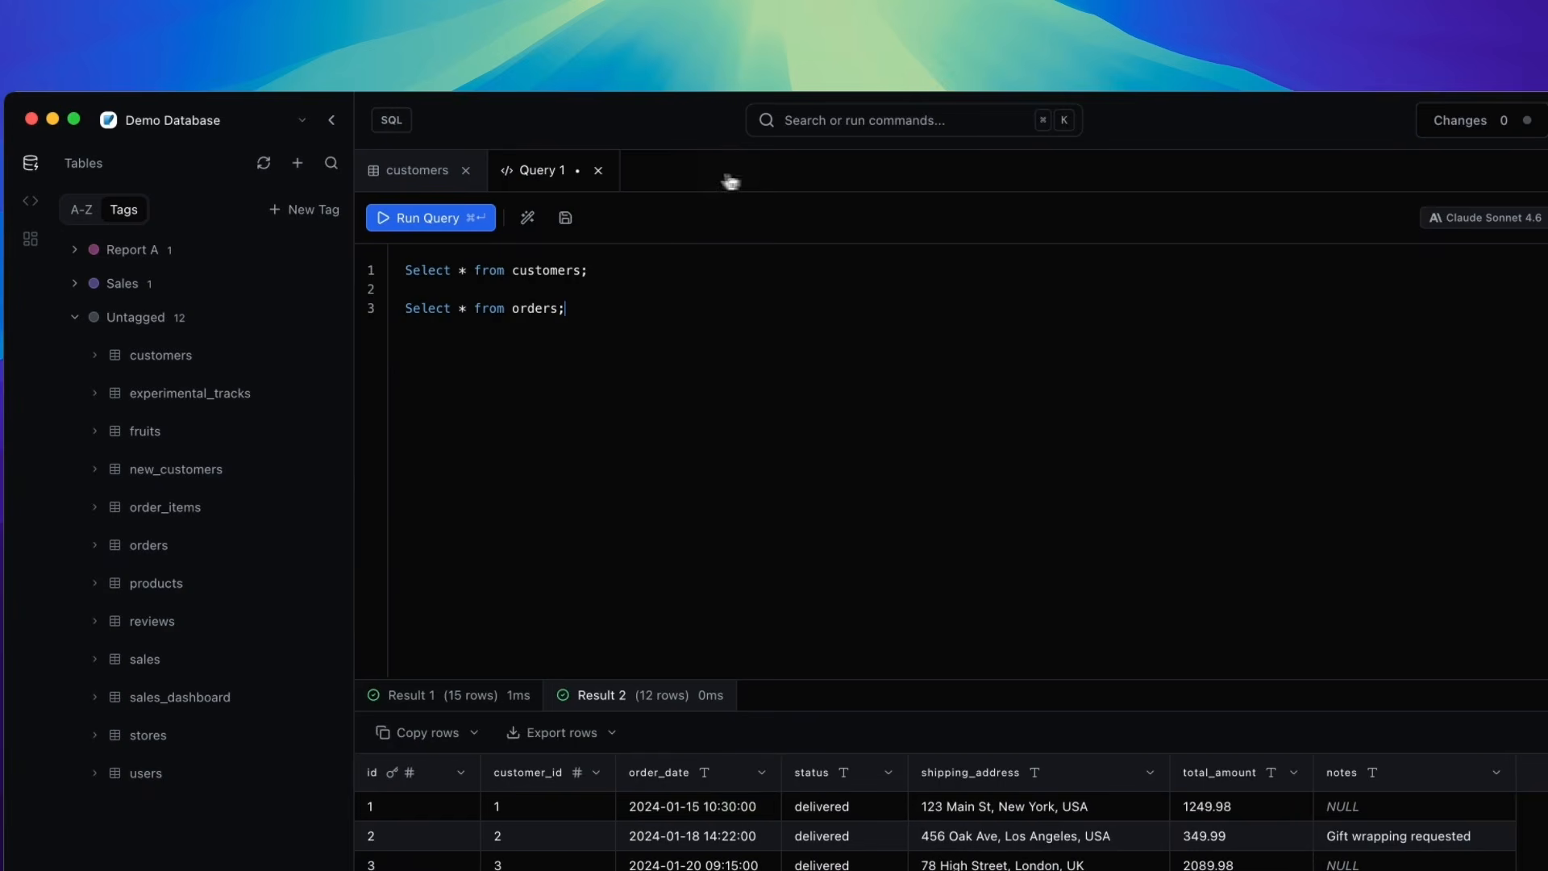
{"action": "left_click", "coordinate": [598, 170]}
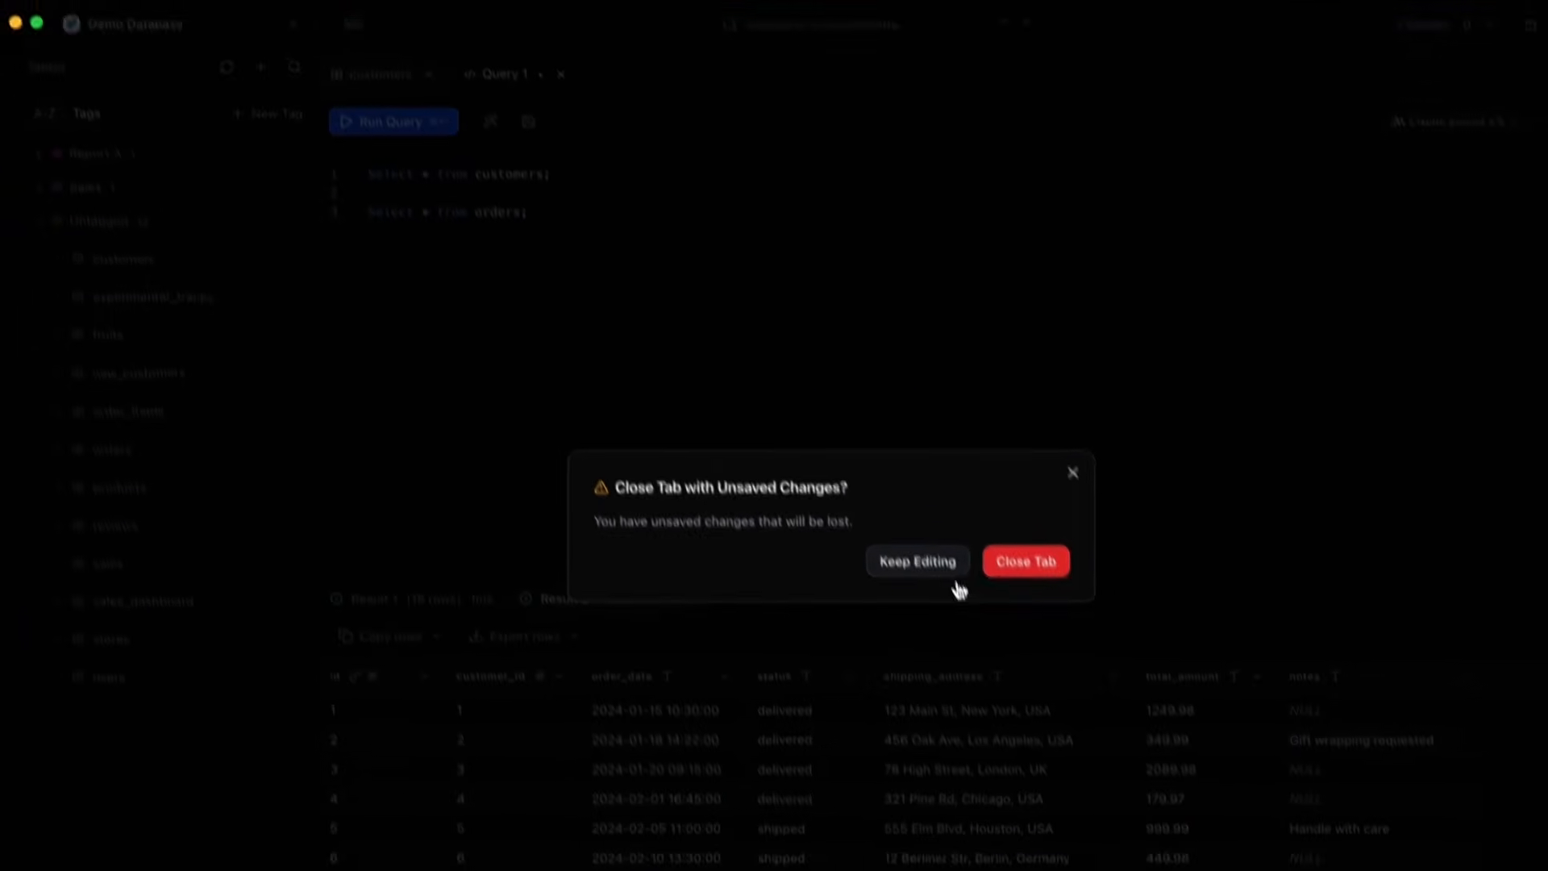
{"action": "left_click", "coordinate": [1020, 561]}
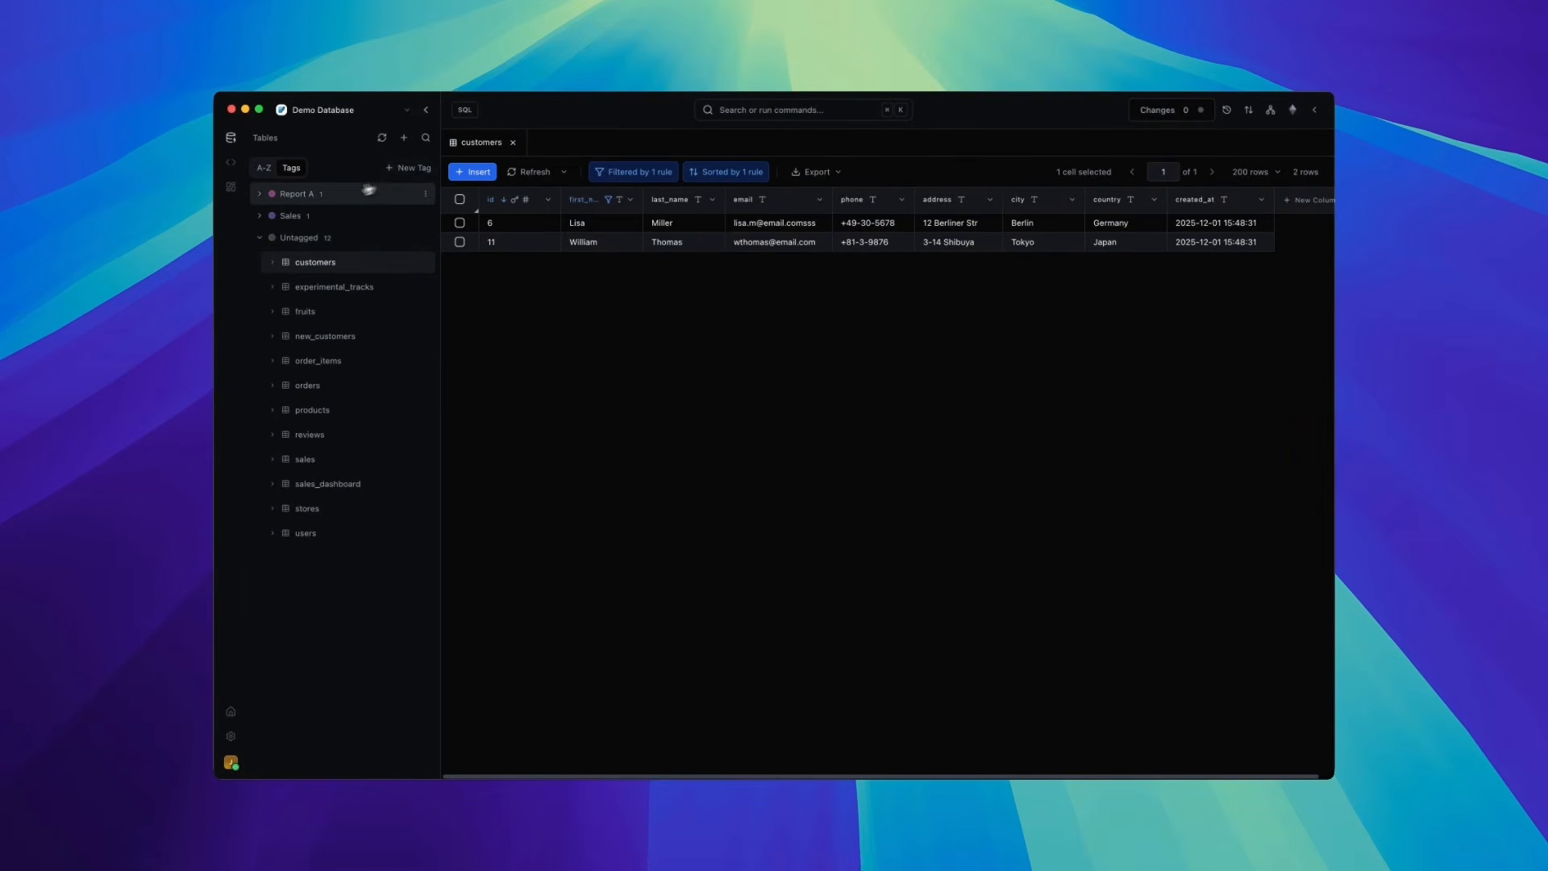
- Expand the Report A tag group and tag the orders table with Report A
{"action": "left_click", "coordinate": [298, 197]}
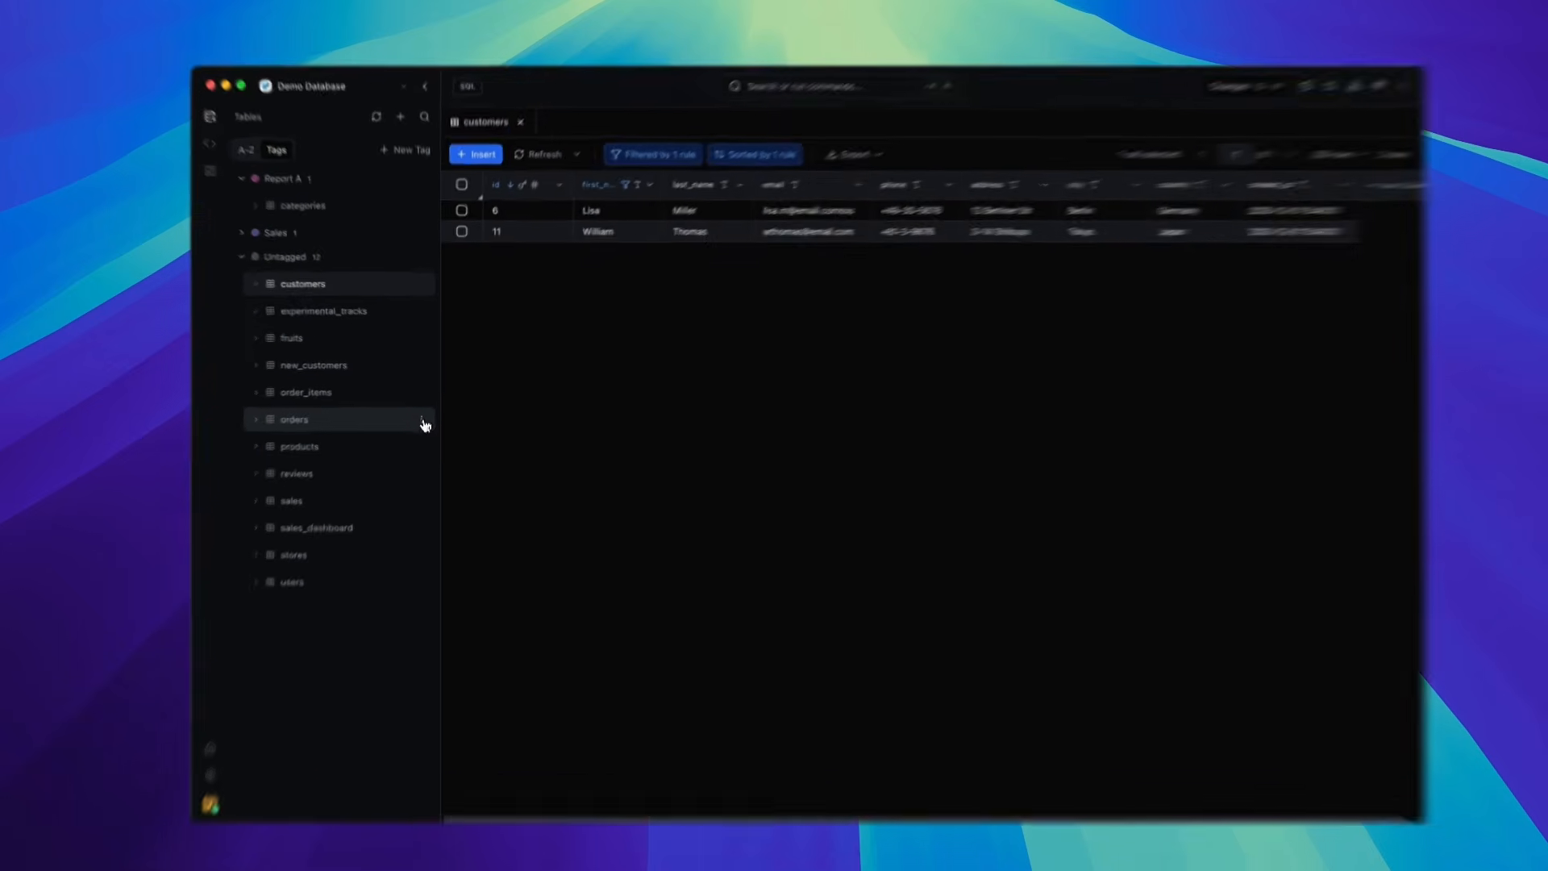
{"action": "right_click", "coordinate": [425, 424]}
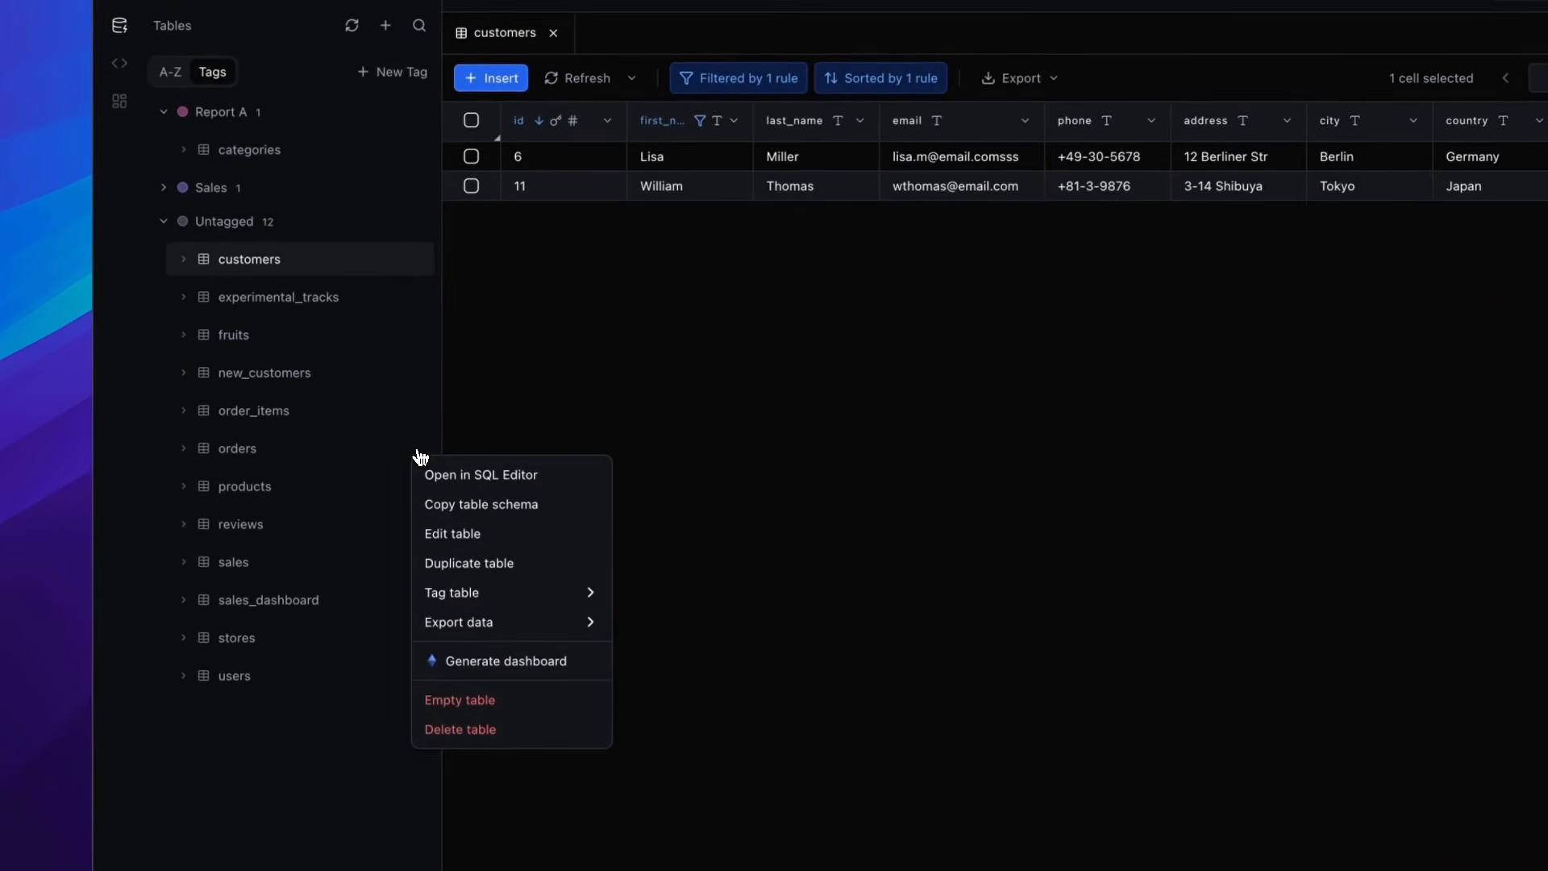
{"action": "mouse_move", "coordinate": [524, 526]}
{"action": "left_click", "coordinate": [666, 598]}
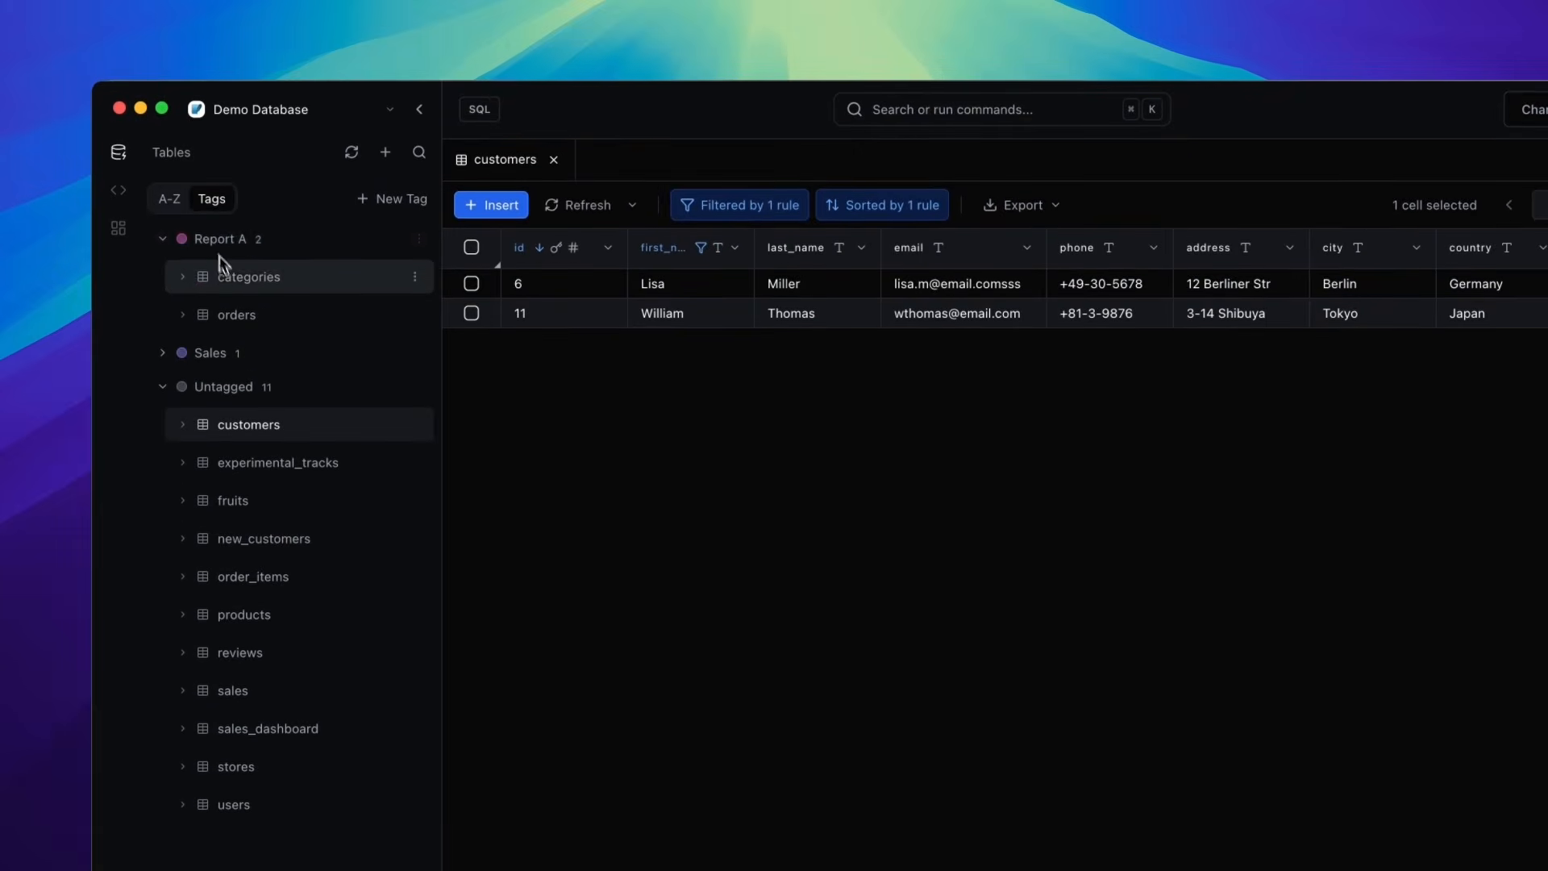
- Return the table list to A-Z order and open the daily_metrics table
{"action": "left_click", "coordinate": [175, 206]}
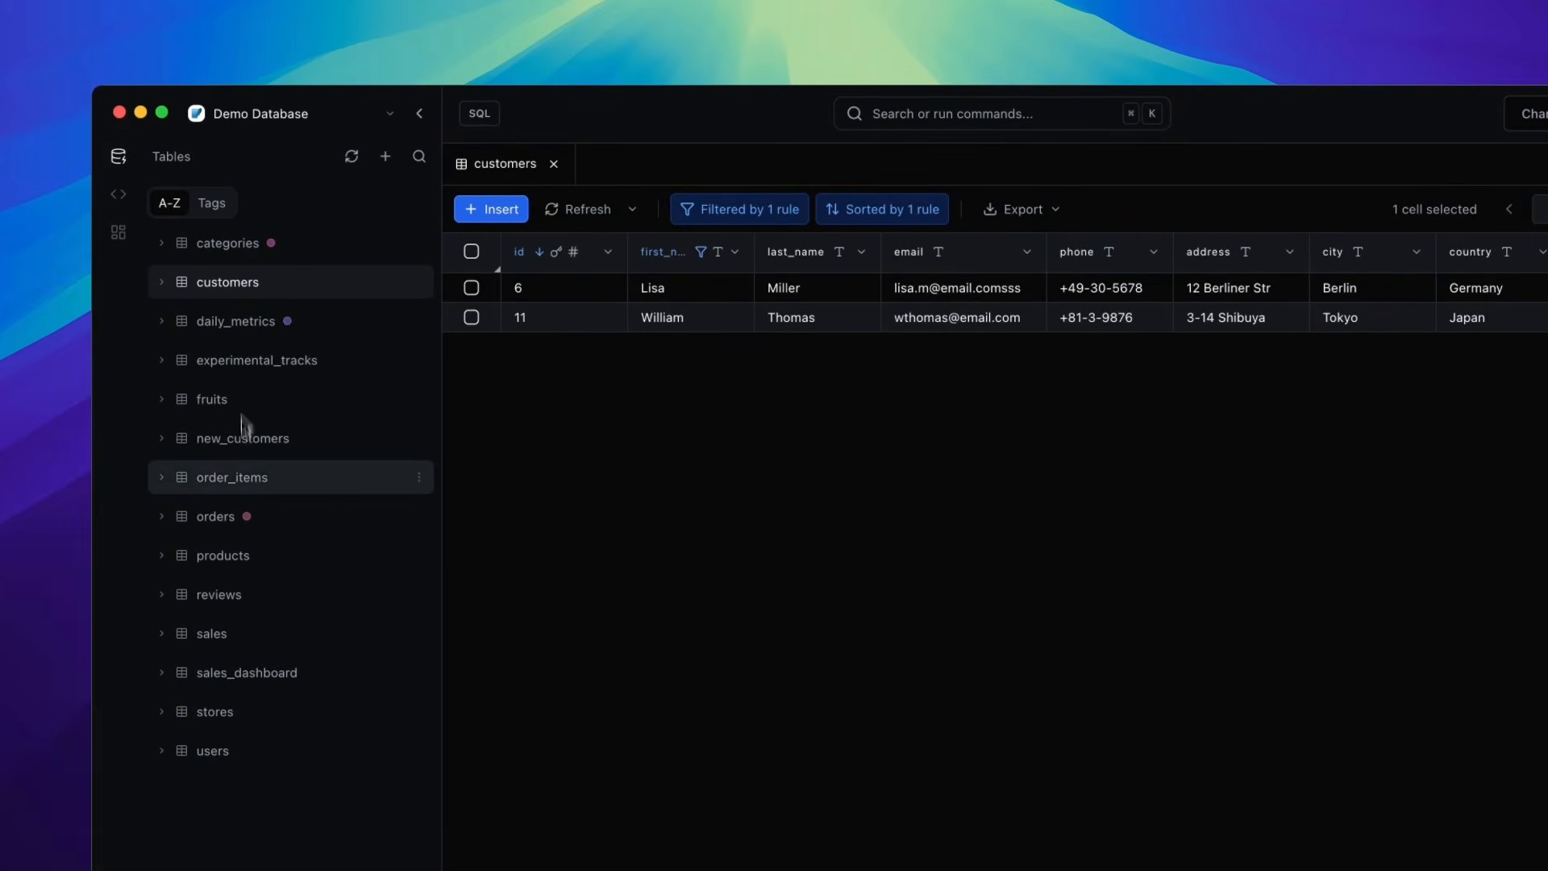
{"action": "mouse_move", "coordinate": [247, 518]}
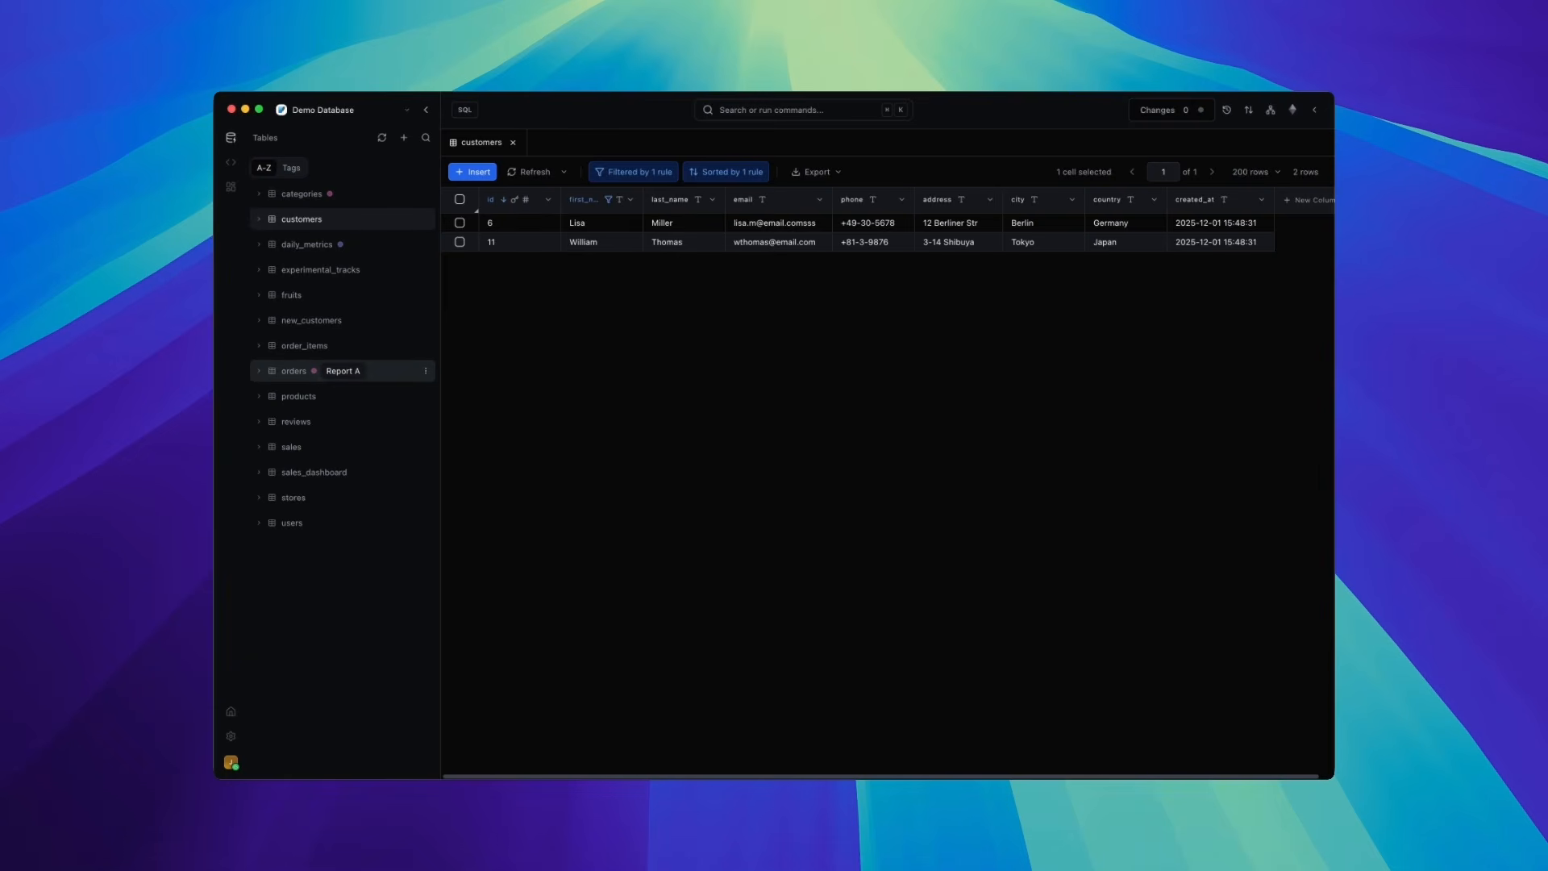
{"action": "left_click", "coordinate": [307, 245]}
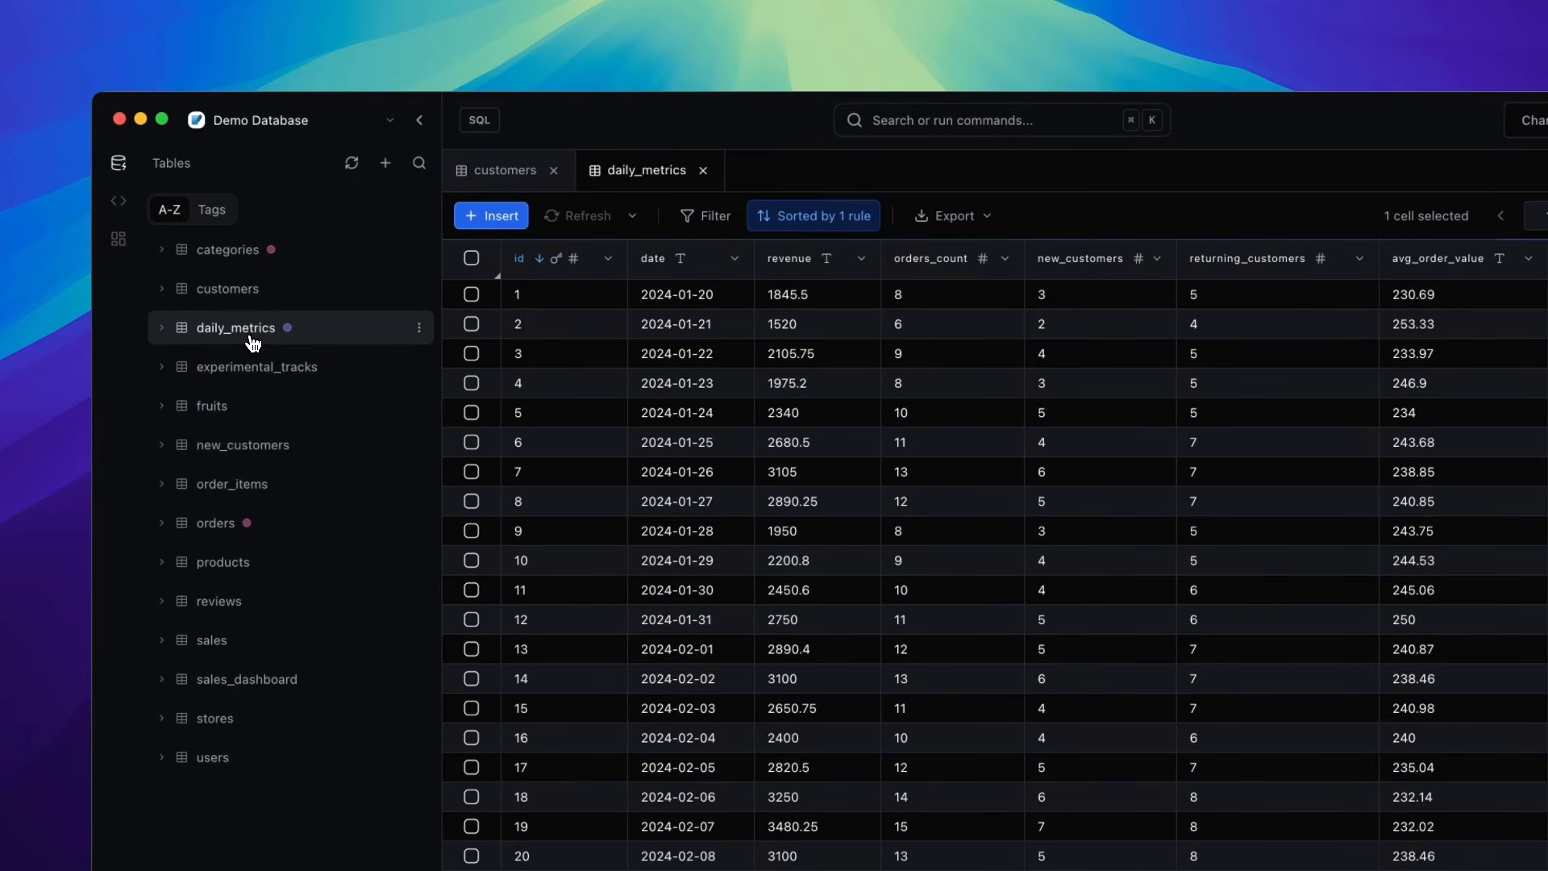
- Open a new SQL query, enter SELECT * from orders; and run it
{"action": "left_click", "coordinate": [480, 122]}
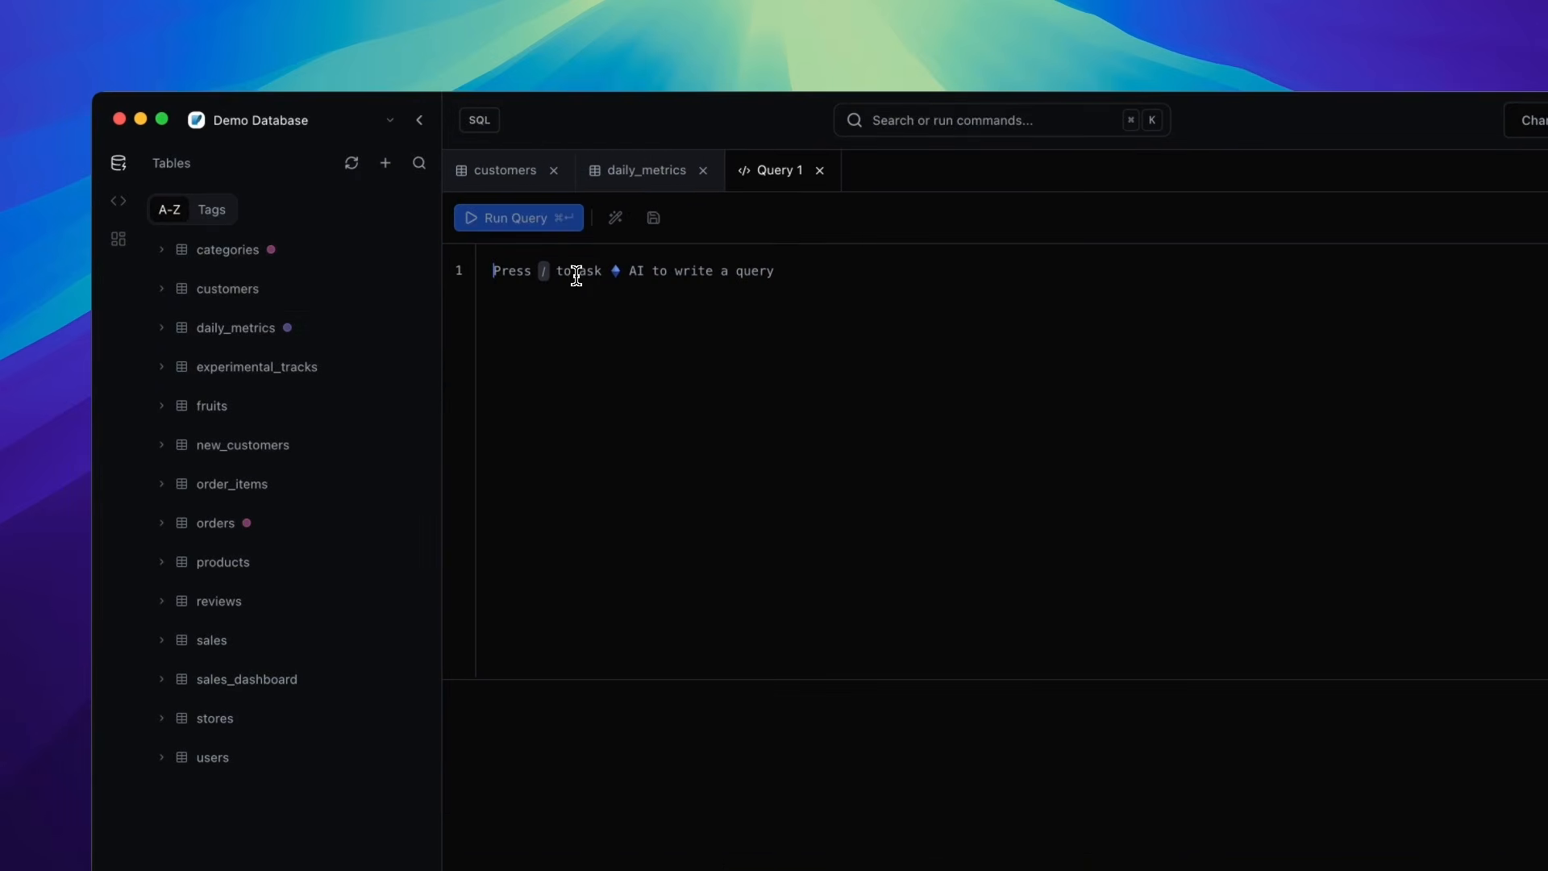
{"action": "type", "text": "SELECT * f"}
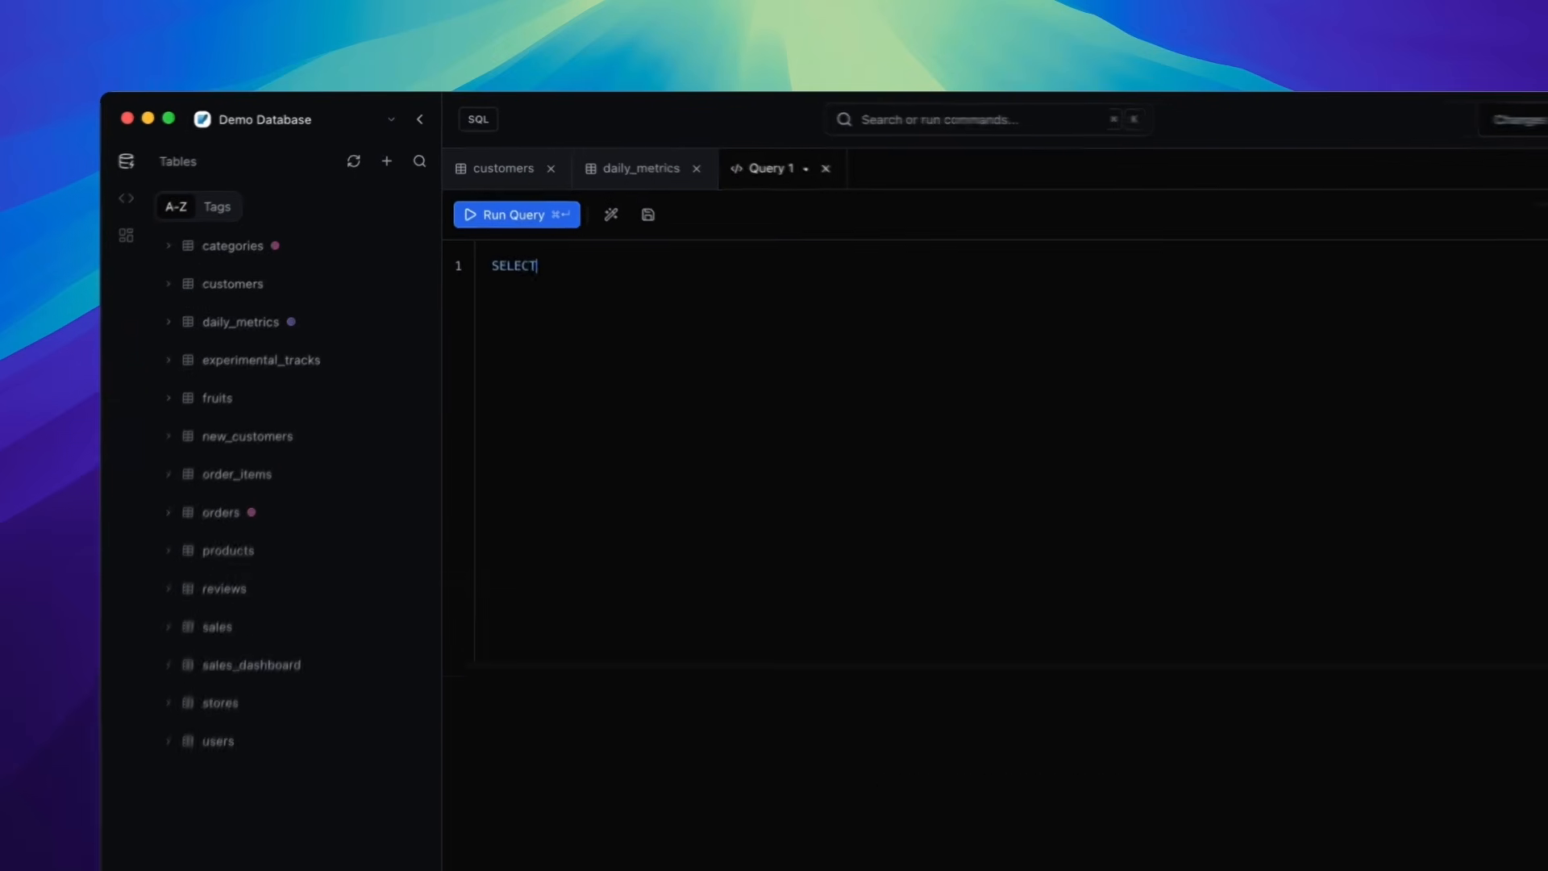
{"action": "type", "text": "rom orders;"}
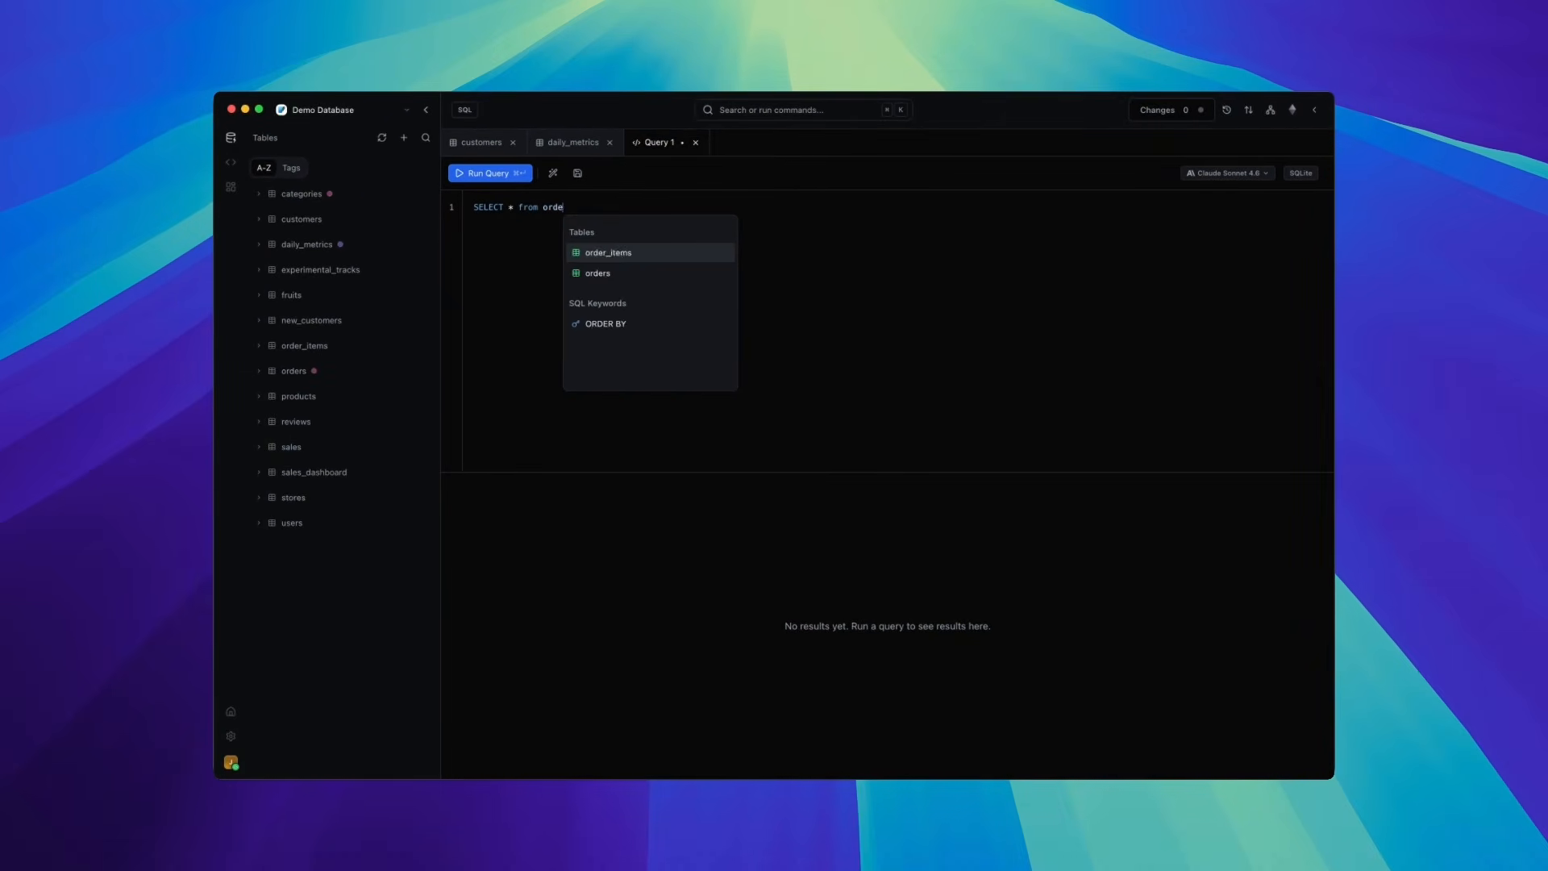
{"action": "left_click", "coordinate": [489, 173]}
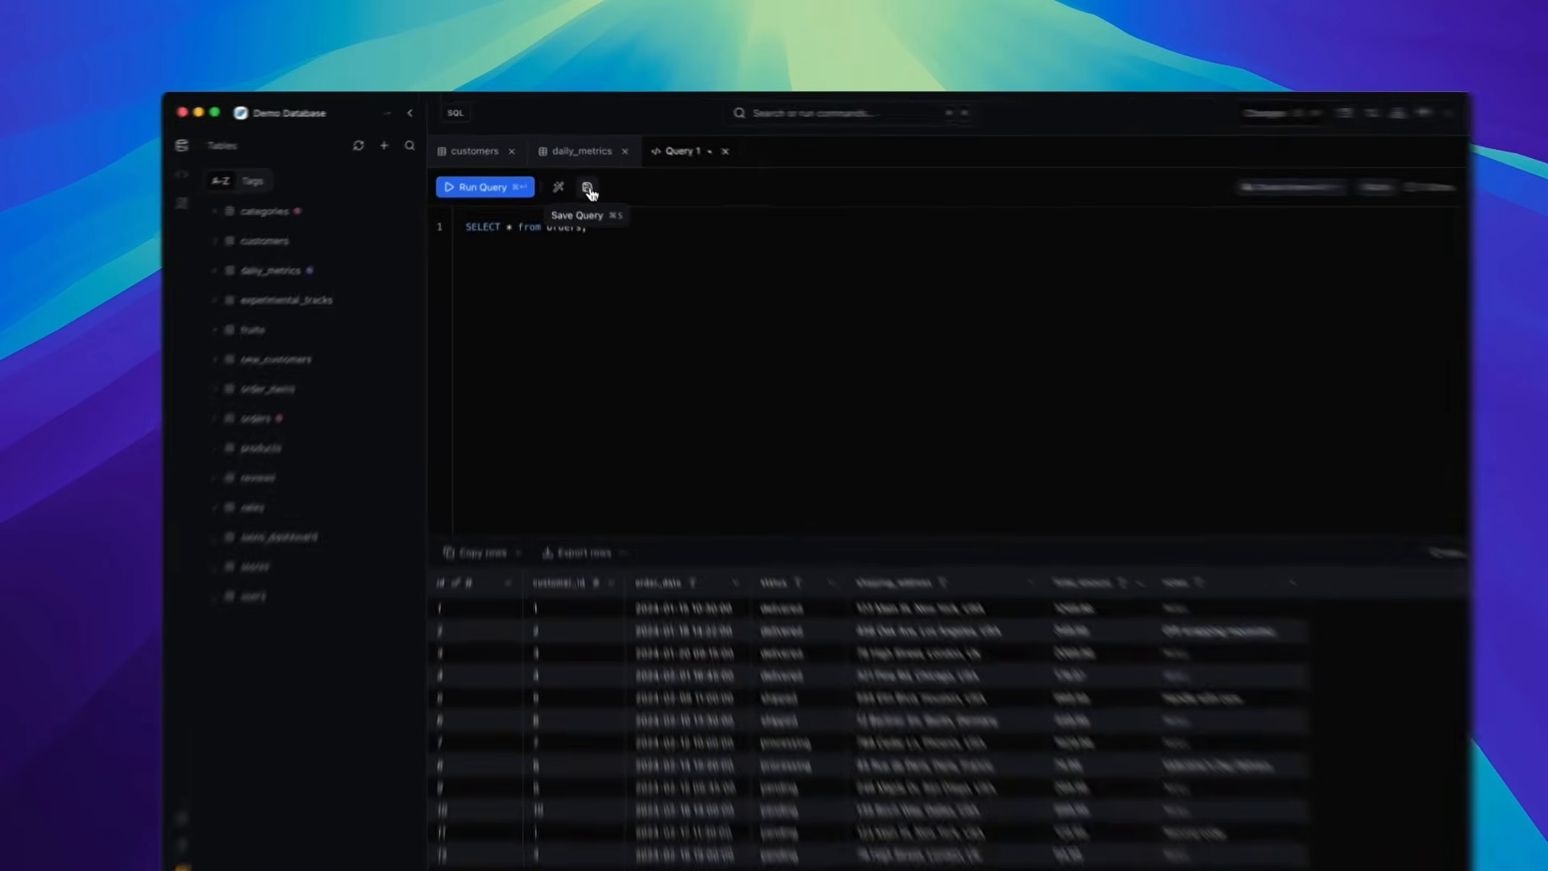
- Save the query under the name All orders without choosing a folder
{"action": "left_click", "coordinate": [578, 174]}
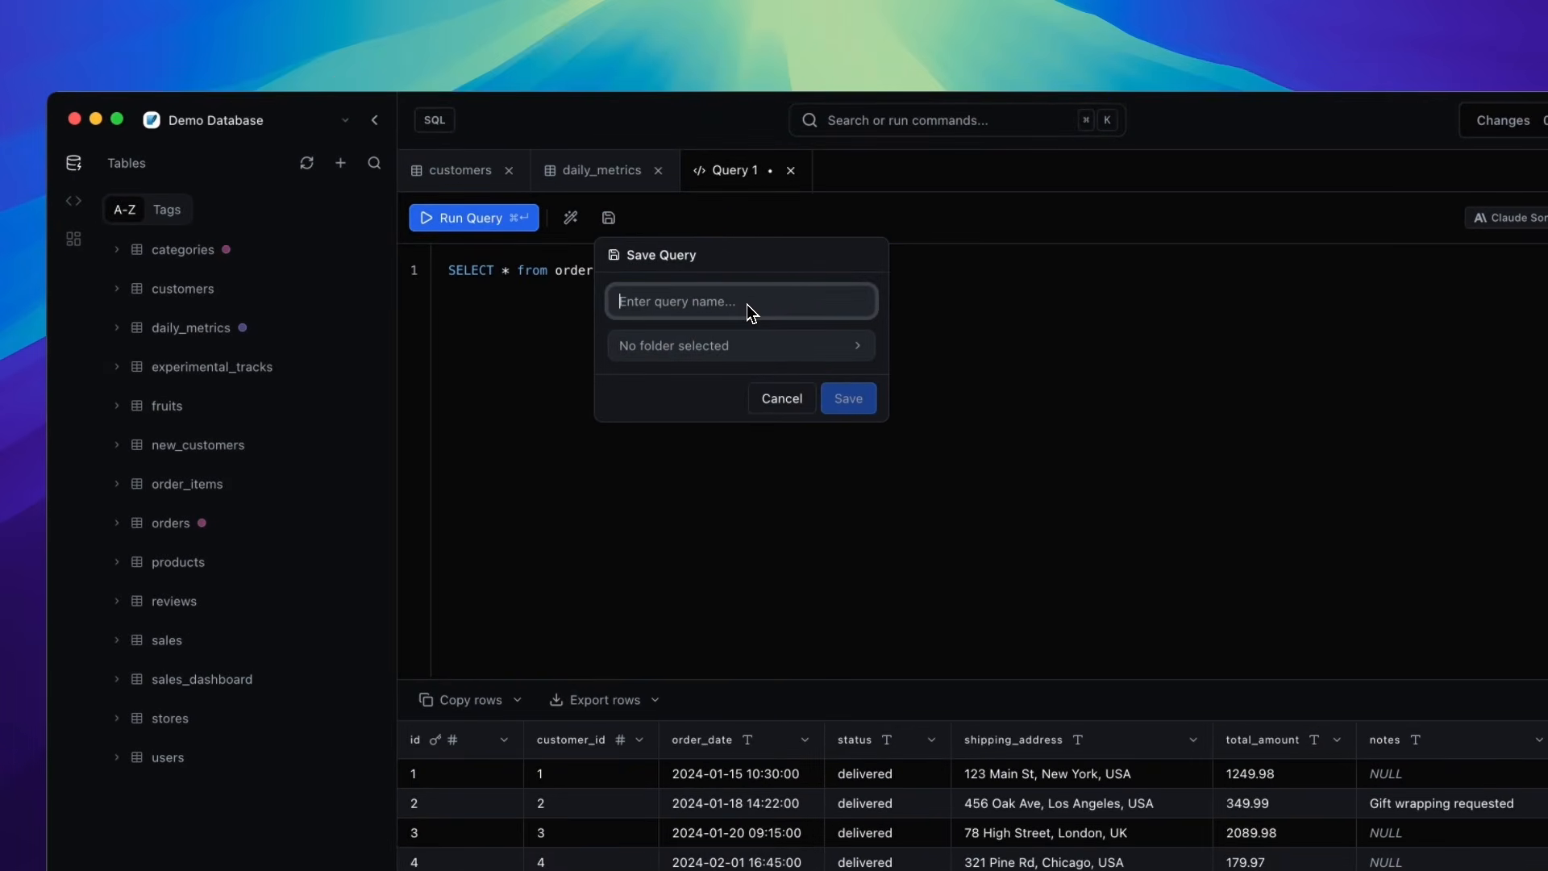
{"action": "type", "text": "All orders"}
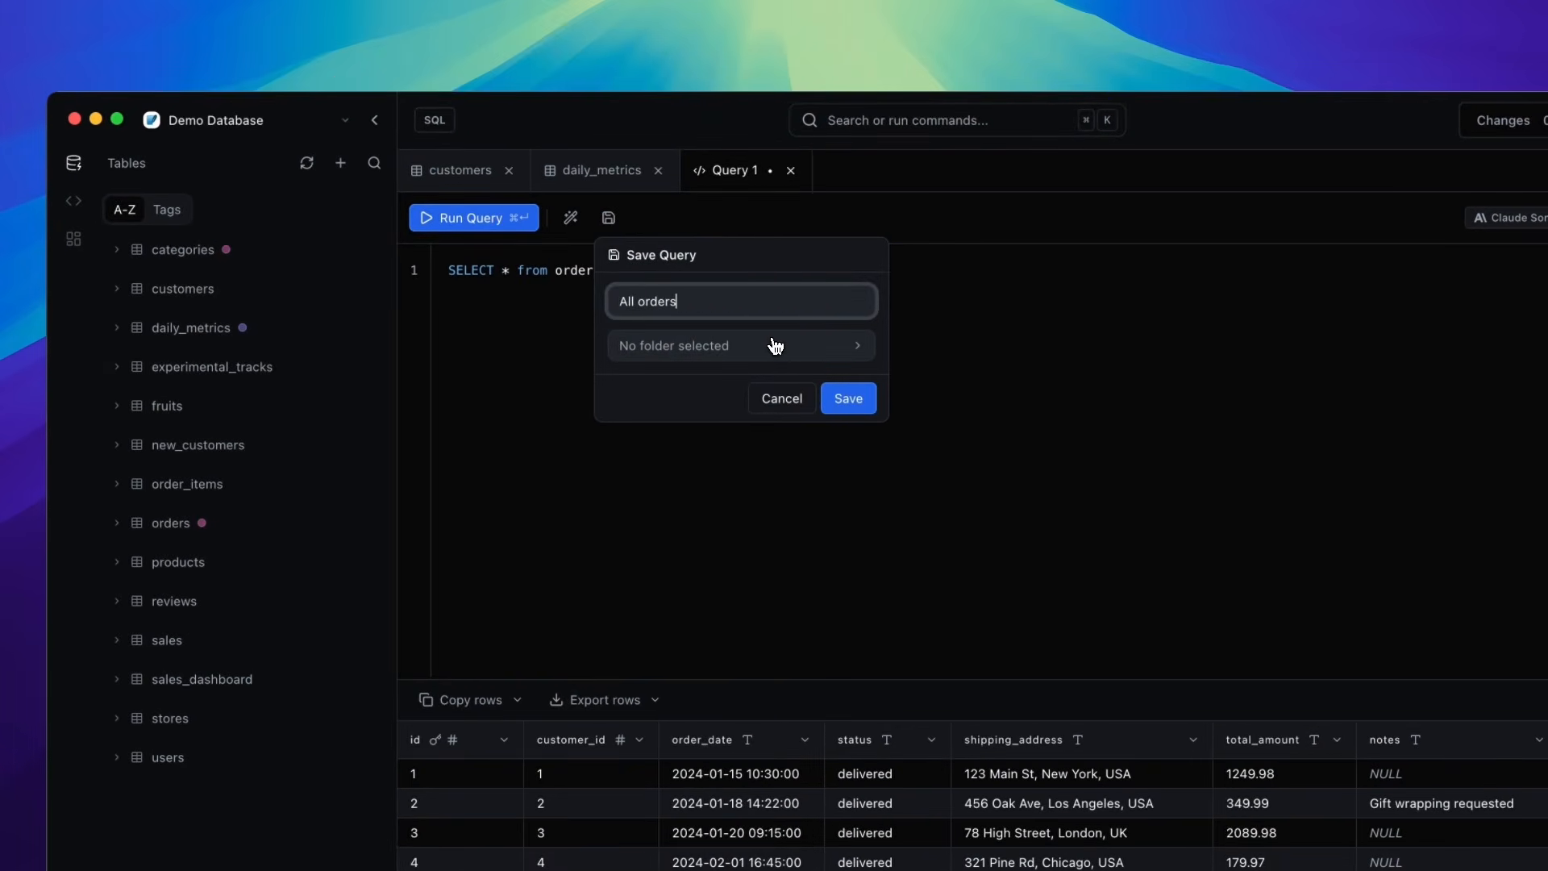
{"action": "left_click", "coordinate": [775, 345]}
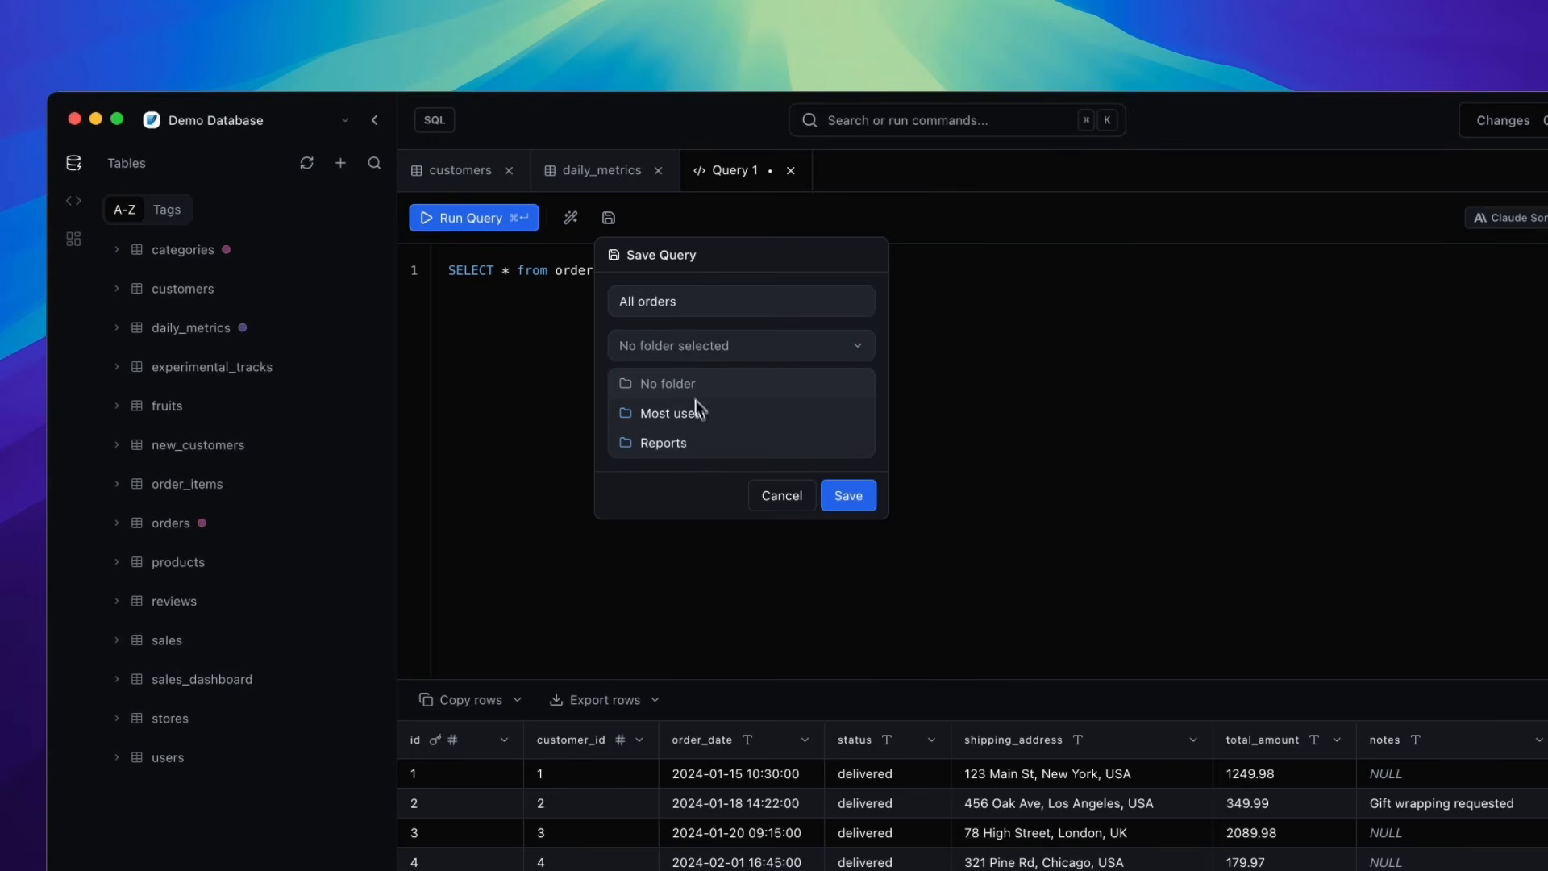
{"action": "left_click", "coordinate": [712, 347]}
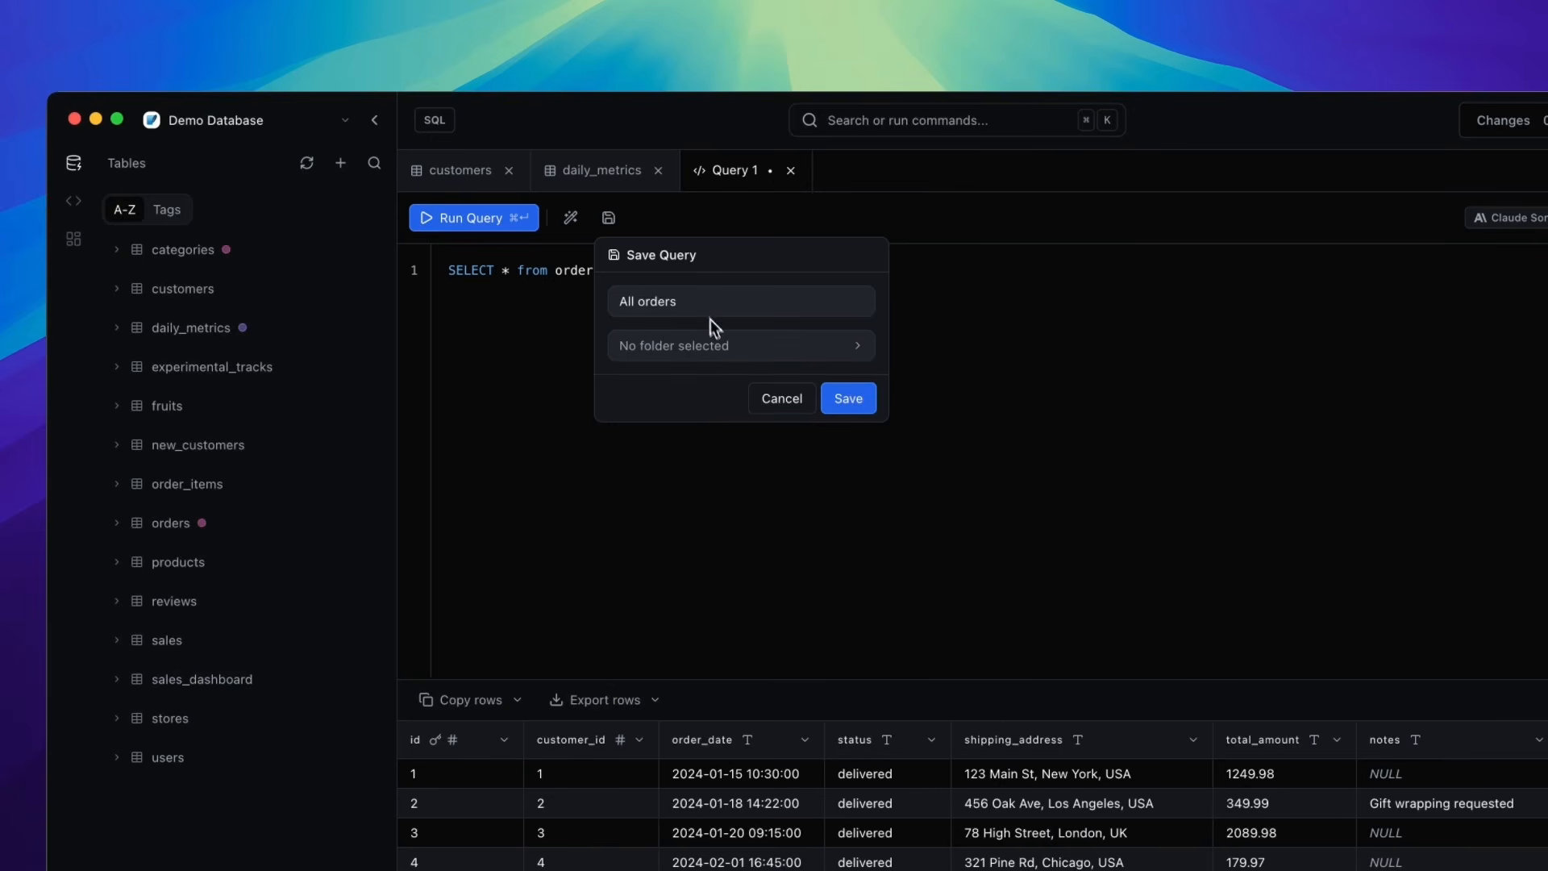
{"action": "left_click", "coordinate": [856, 403]}
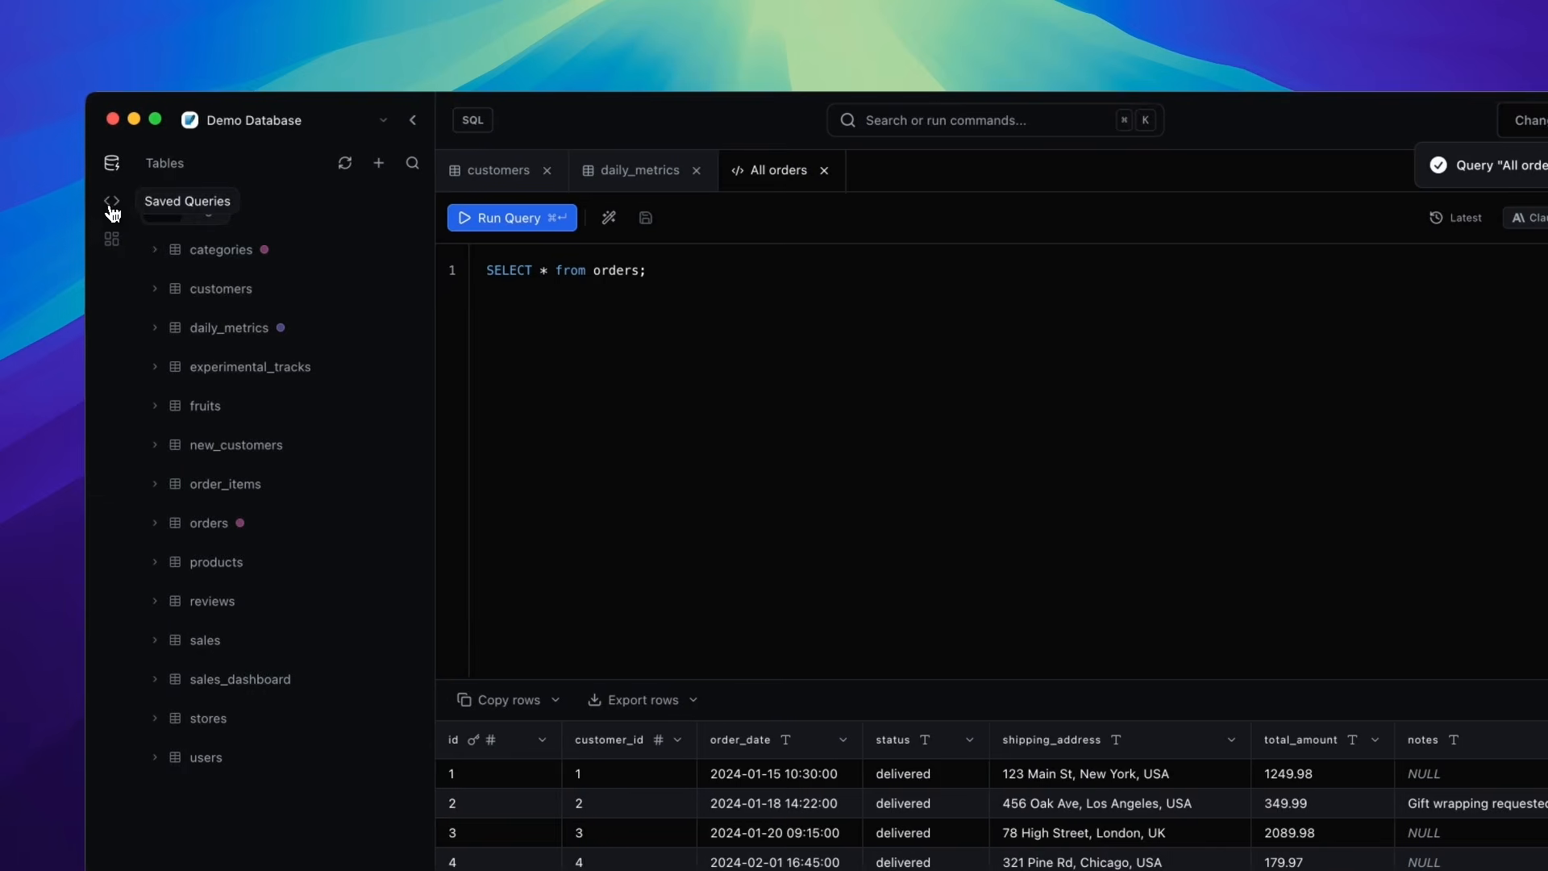
- Open the saved queries list and open the All orders query from it
{"action": "left_click", "coordinate": [114, 203]}
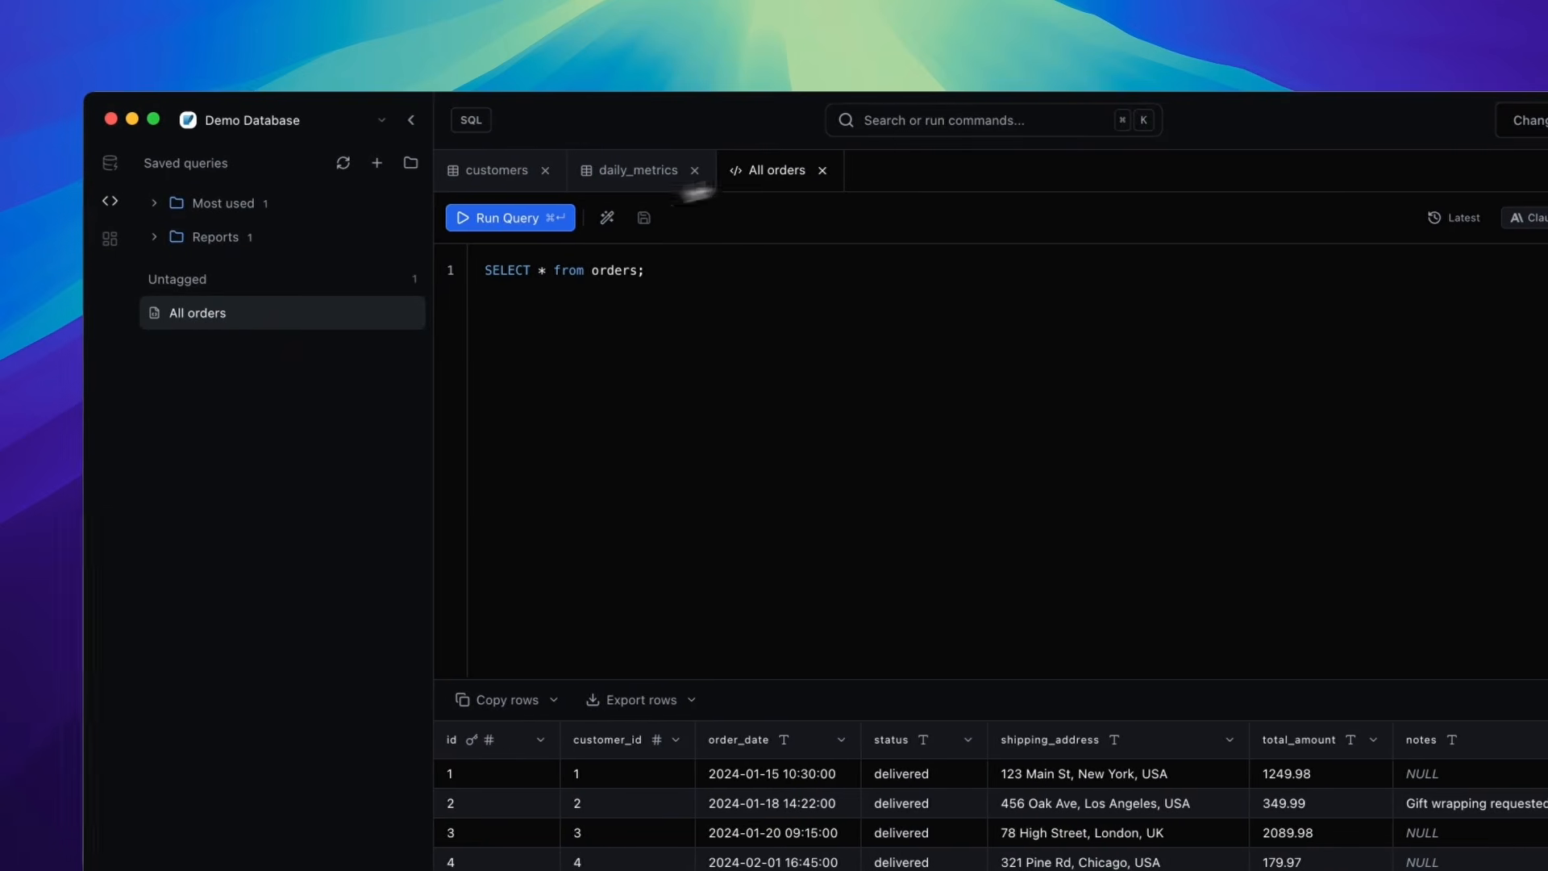
{"action": "key", "text": "super+w"}
{"action": "left_click", "coordinate": [230, 287]}
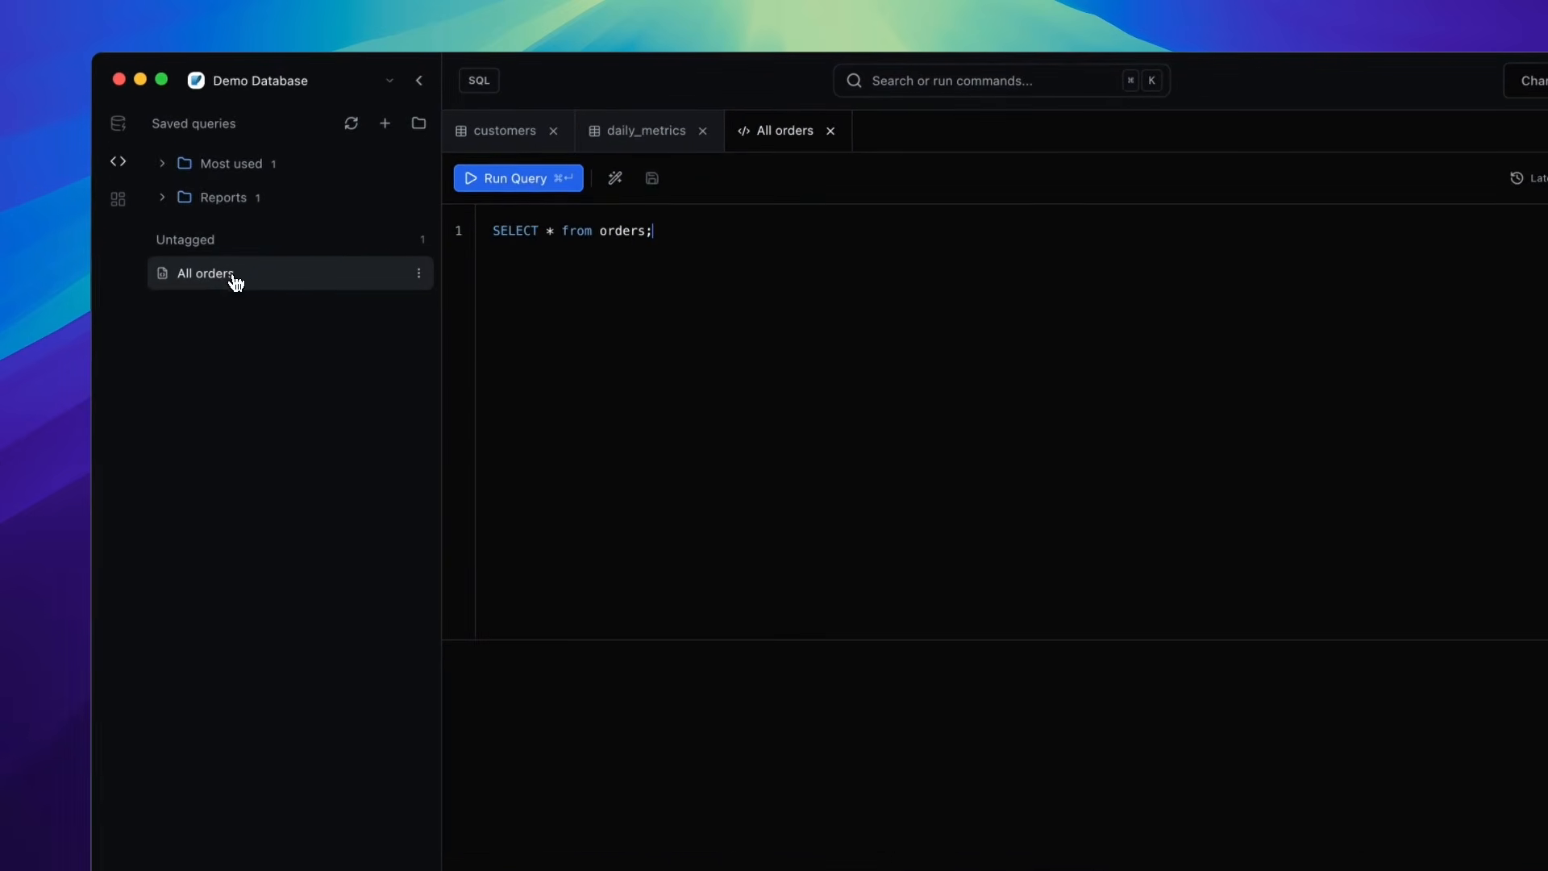
- Run the saved All orders query and open its version history
{"action": "left_click", "coordinate": [503, 185]}
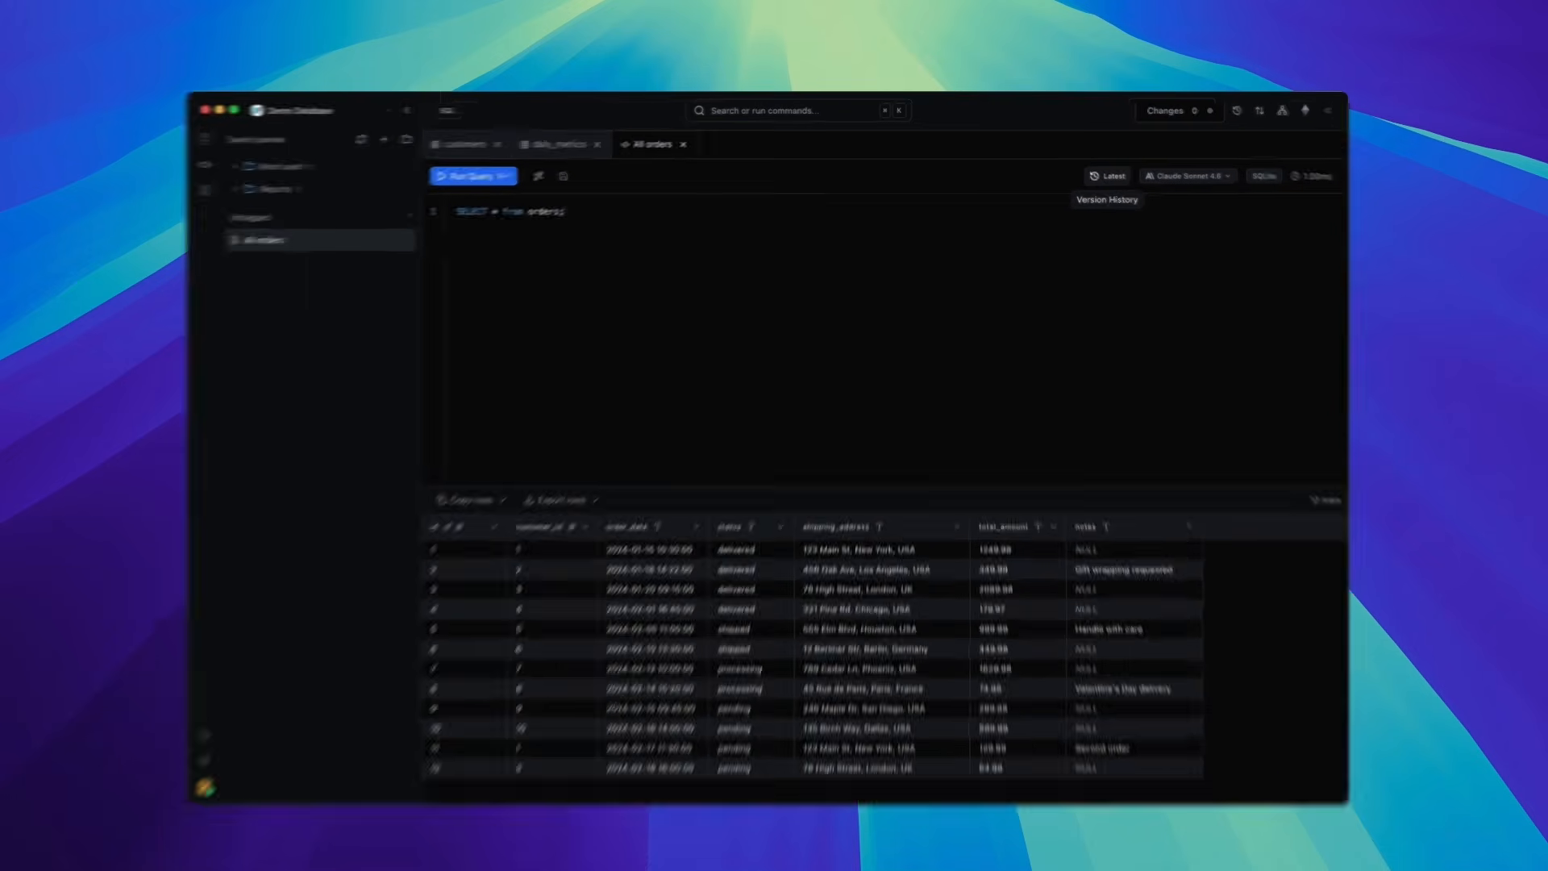
{"action": "left_click", "coordinate": [1096, 174]}
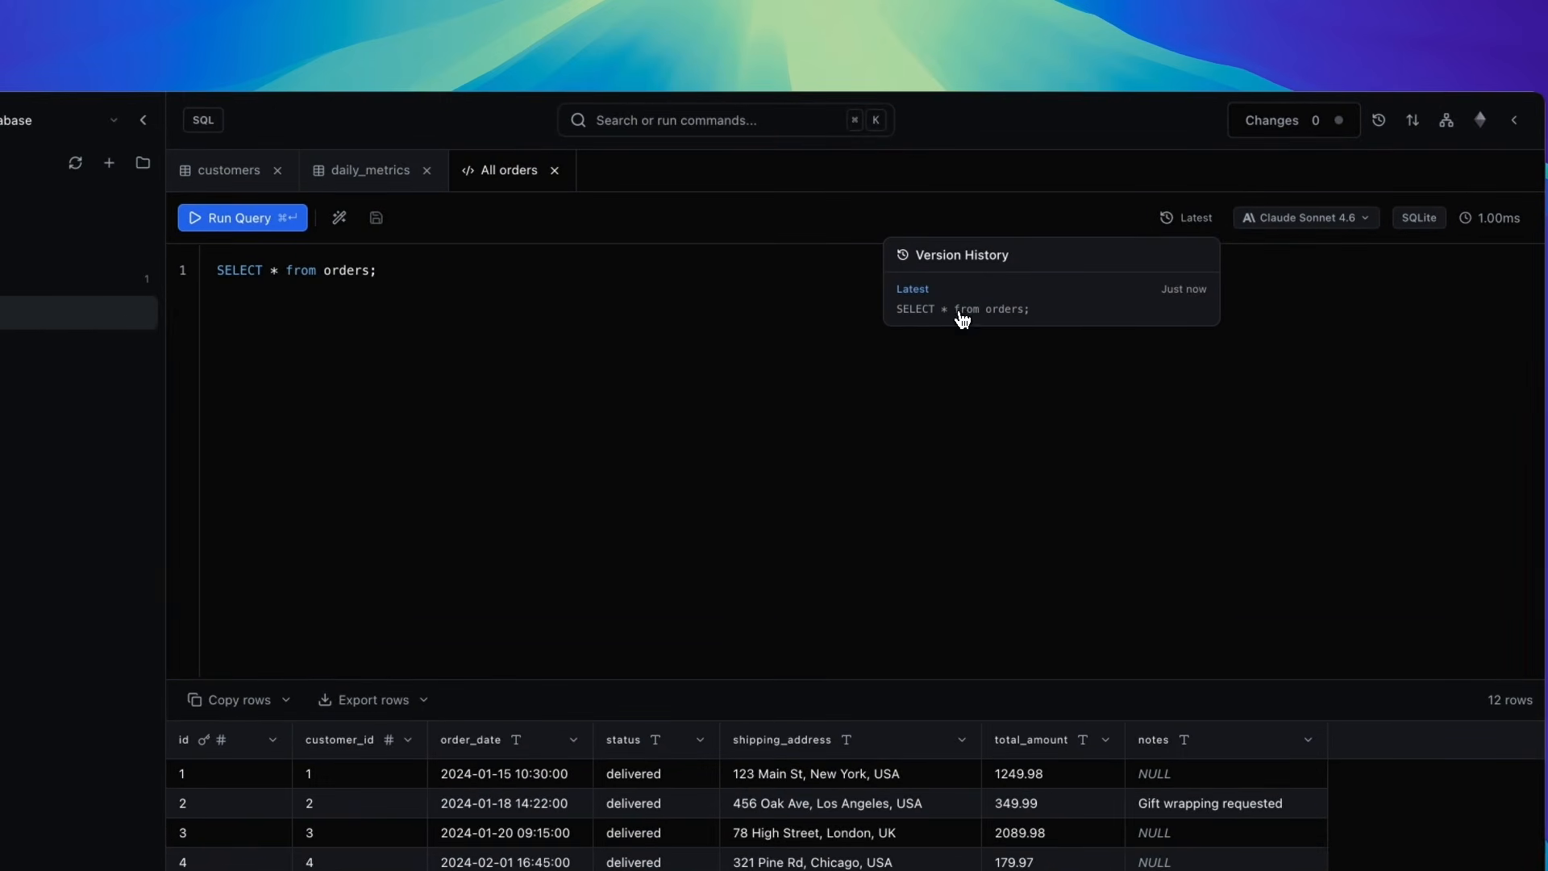
- Edit the saved query's table name so it reads SELECT * from customers; using the table suggestion
{"action": "left_click", "coordinate": [396, 296]}
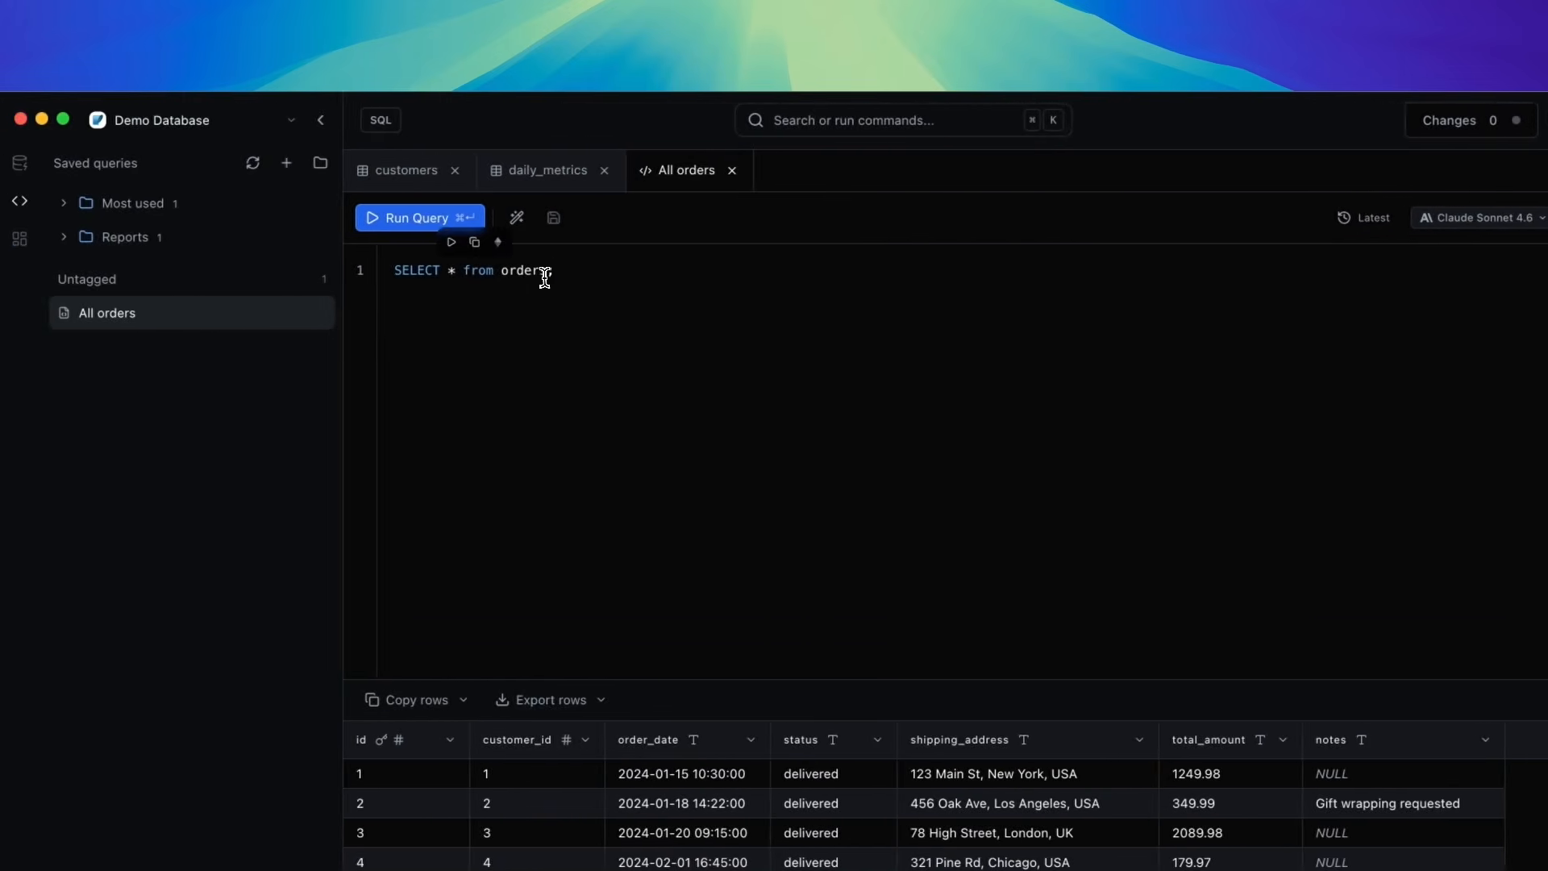
{"action": "key", "text": "BackSpace"}
{"action": "key", "text": "BackSpace"}
{"action": "type", "text": "p"}
{"action": "key", "text": "BackSpace"}
{"action": "key", "text": "BackSpace"}
{"action": "key", "text": "BackSpace"}
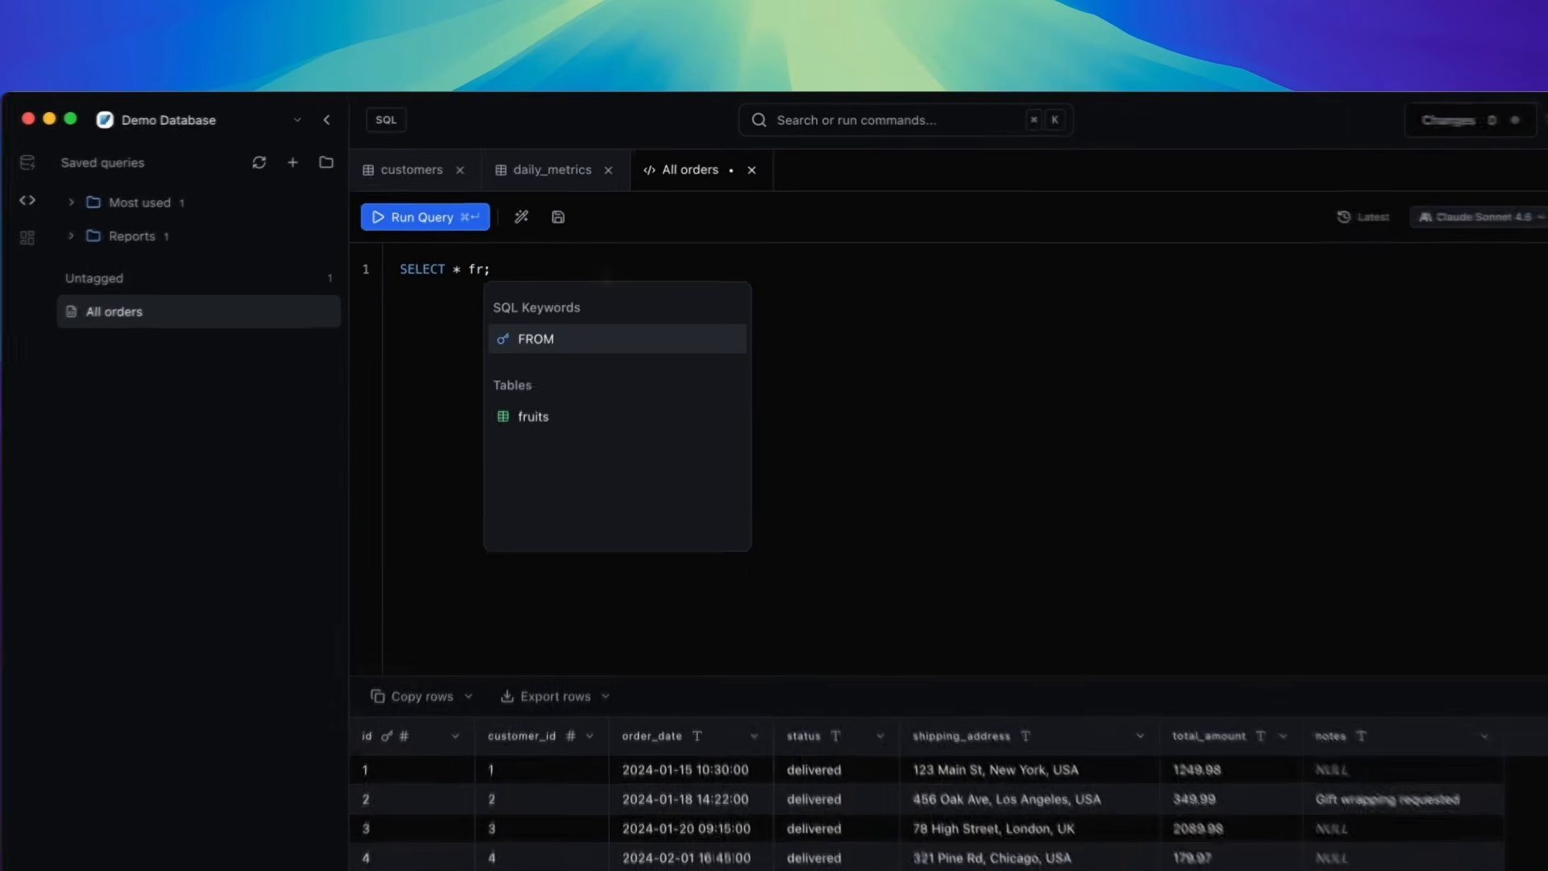
{"action": "type", "text": "om p"}
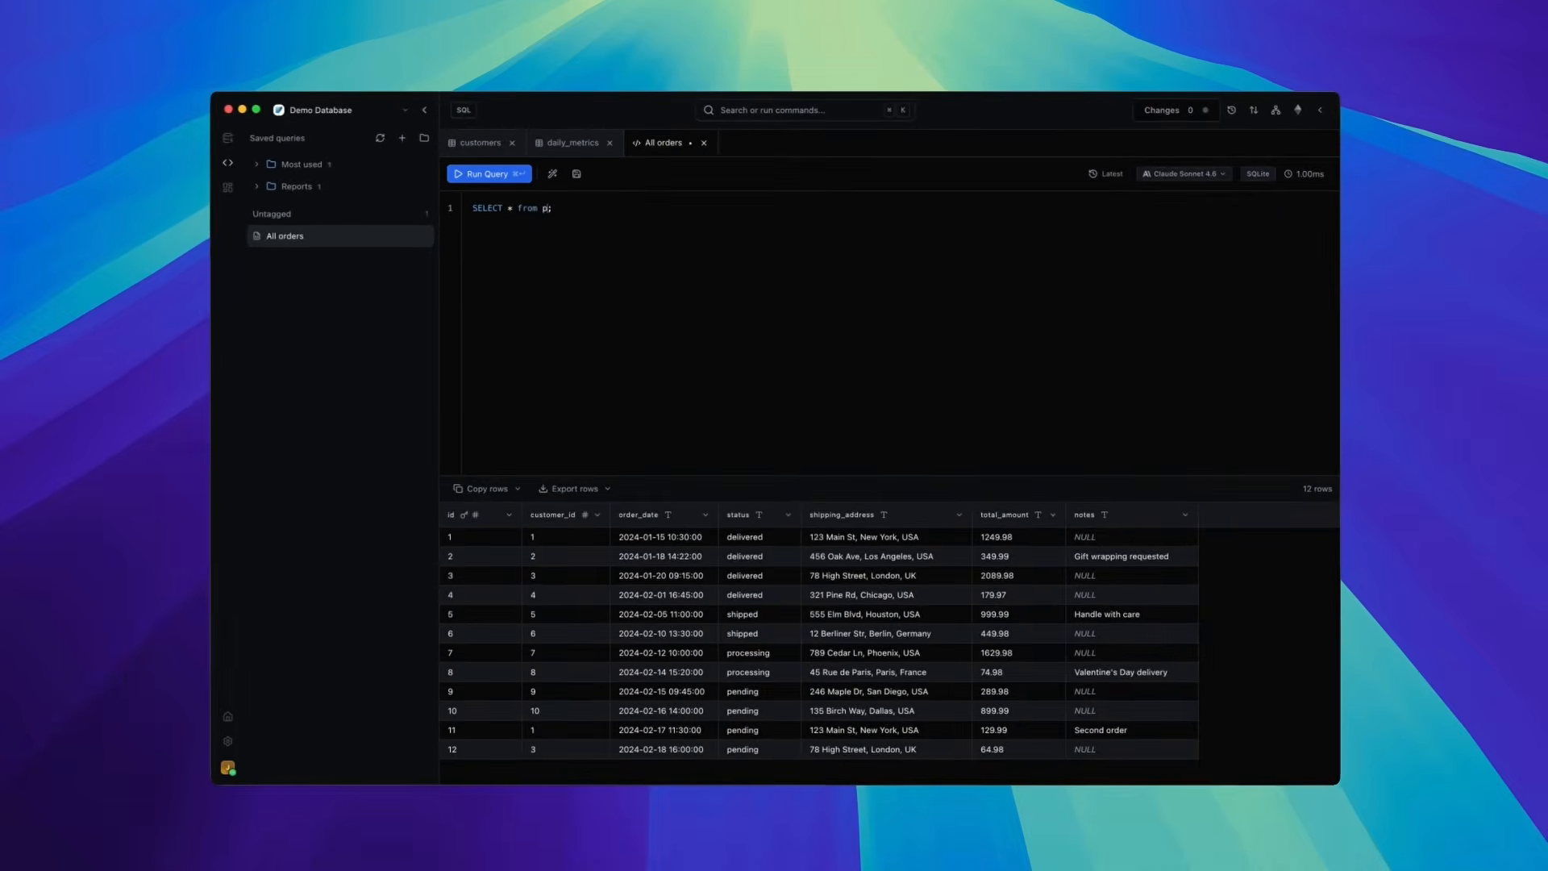
{"action": "key", "text": "BackSpace"}
{"action": "type", "text": "customers"}
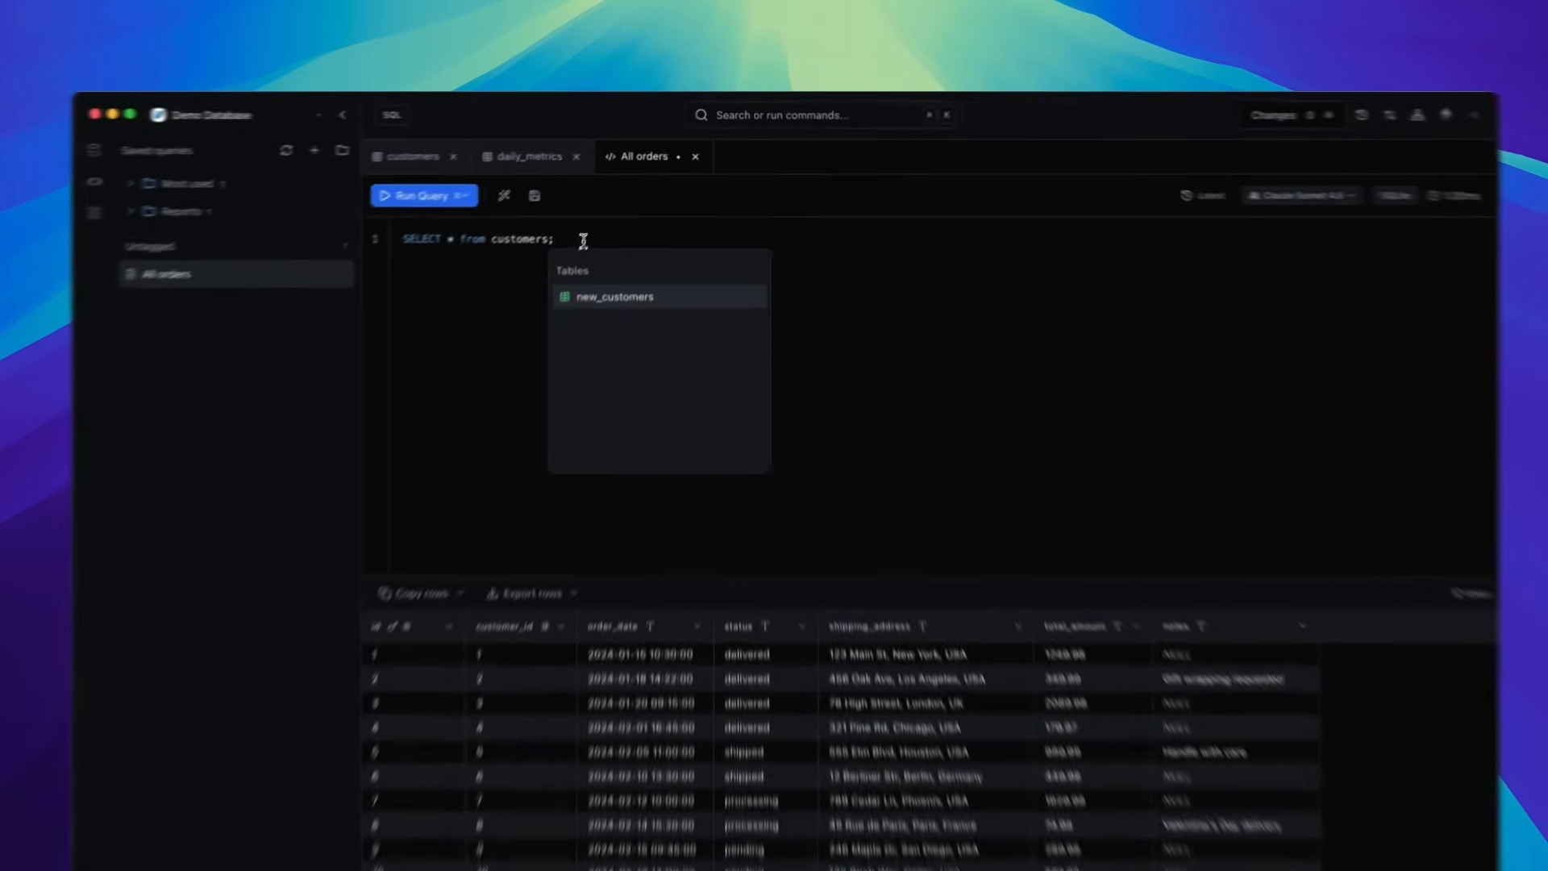
{"action": "left_click", "coordinate": [534, 195]}
- Open the query's version history and restore version v1
{"action": "left_click", "coordinate": [1269, 222]}
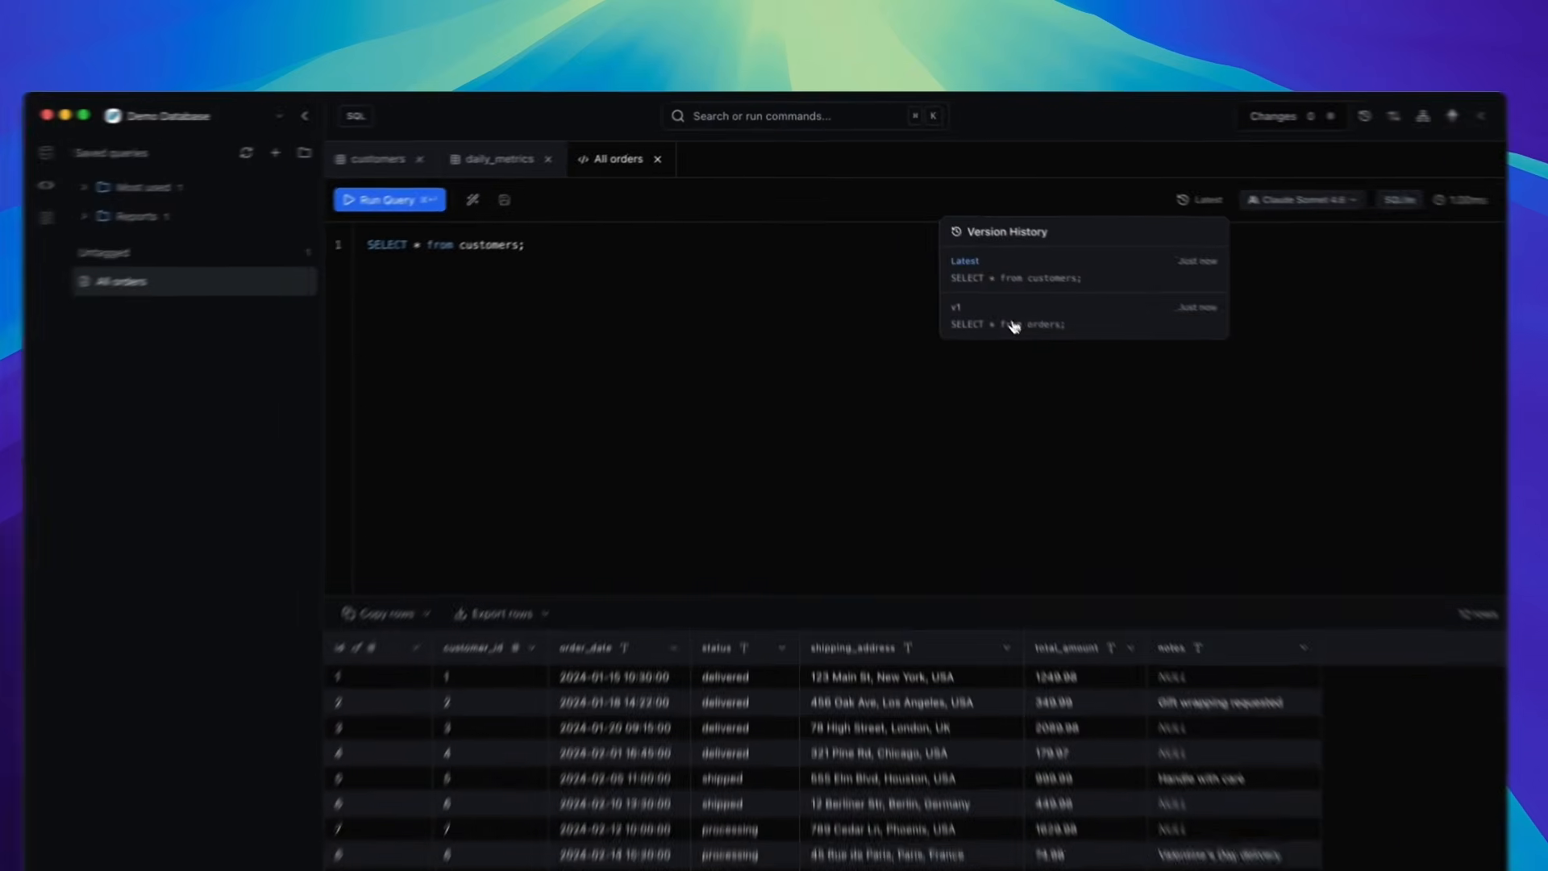
{"action": "left_click", "coordinate": [964, 266]}
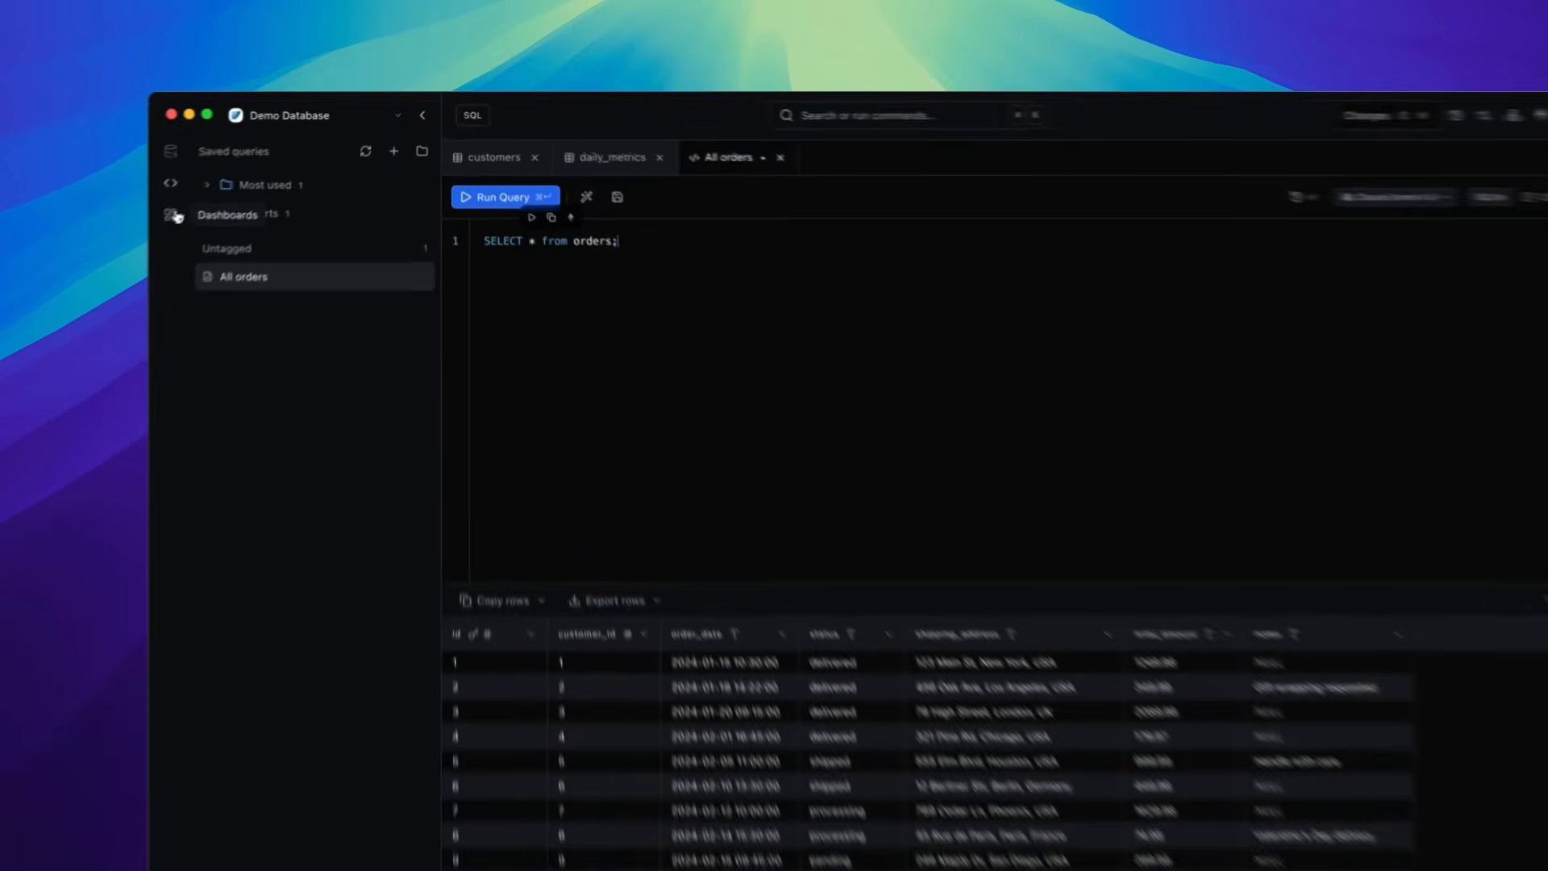
- Switch the sidebar to dashboards and open the Sales 2026 dashboard
{"action": "left_click", "coordinate": [231, 186]}
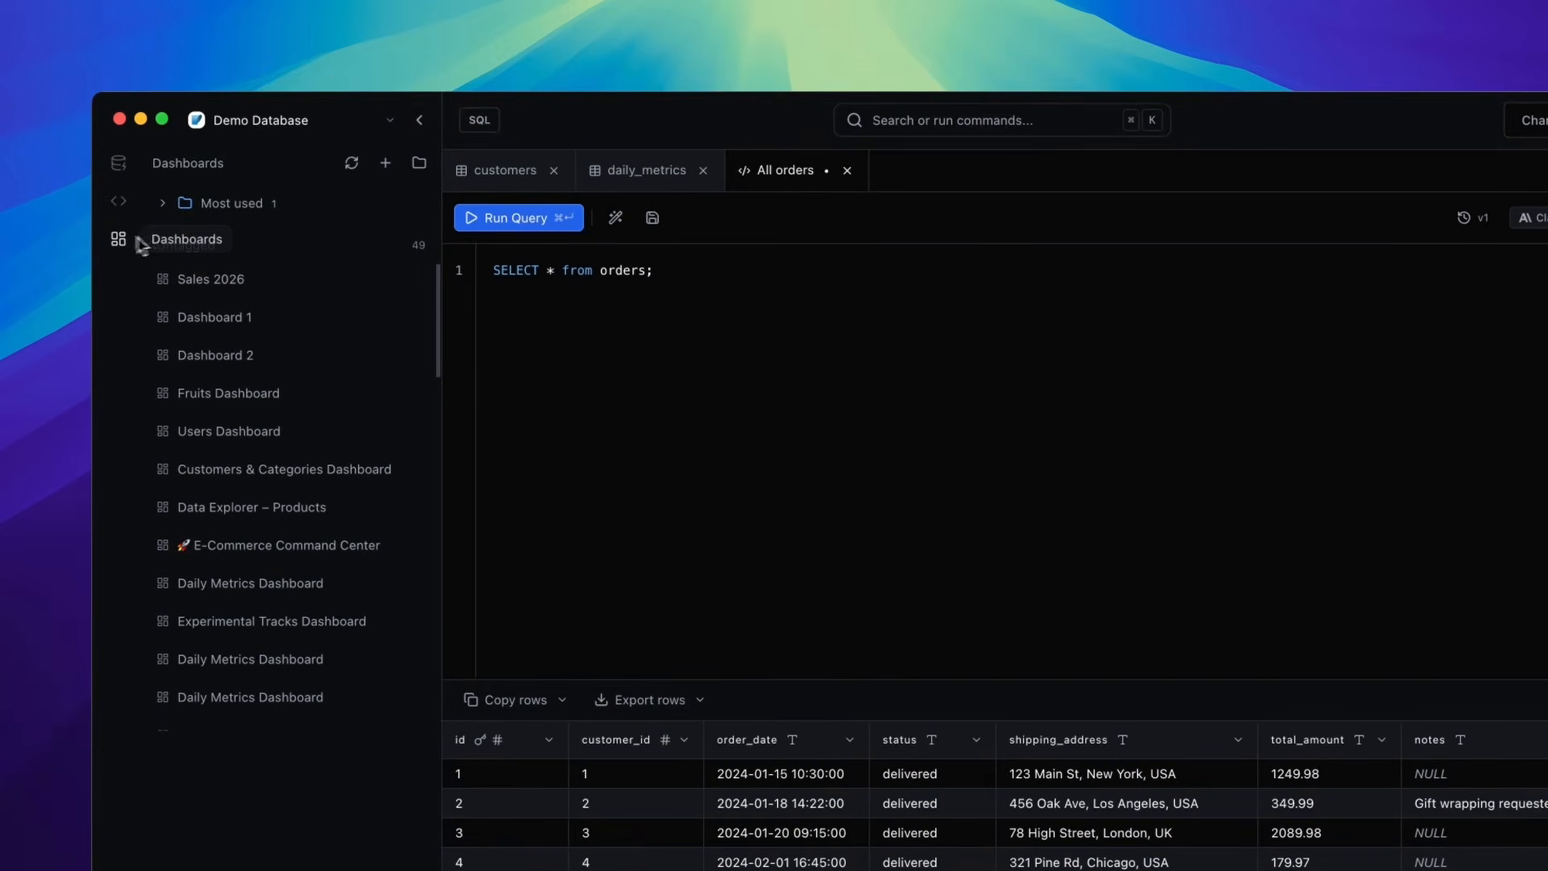
{"action": "left_click", "coordinate": [212, 288]}
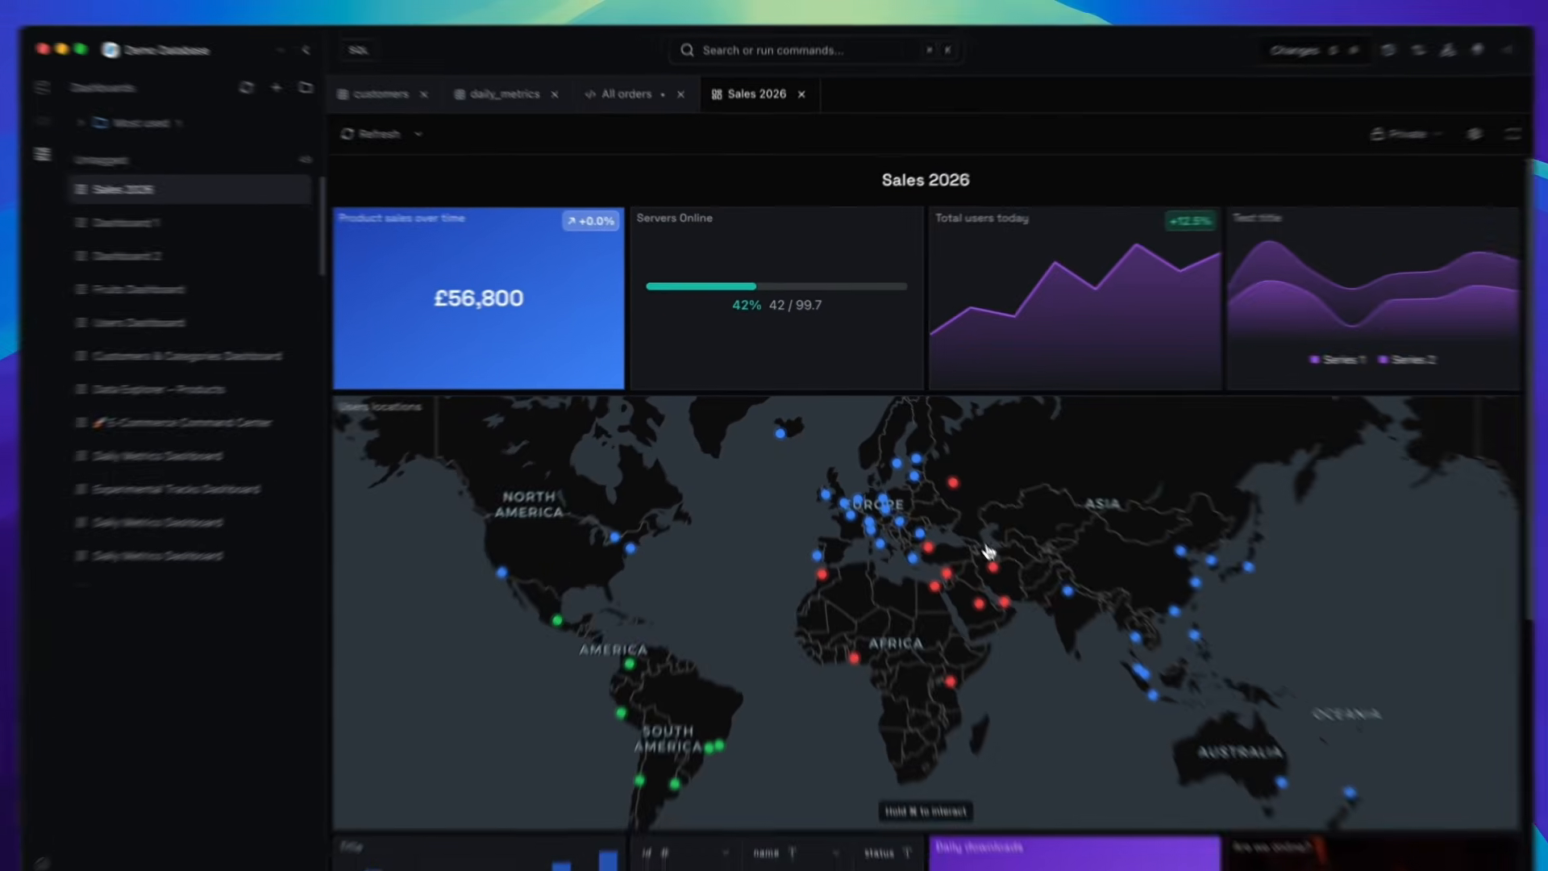
- Browse the Sales 2026 dashboard widgets and pan around the users' locations map
{"action": "scroll", "coordinate": [1024, 599], "scroll_direction": "down", "scroll_amount": 5}
{"action": "scroll", "coordinate": [1024, 598], "scroll_direction": "up", "scroll_amount": 5}
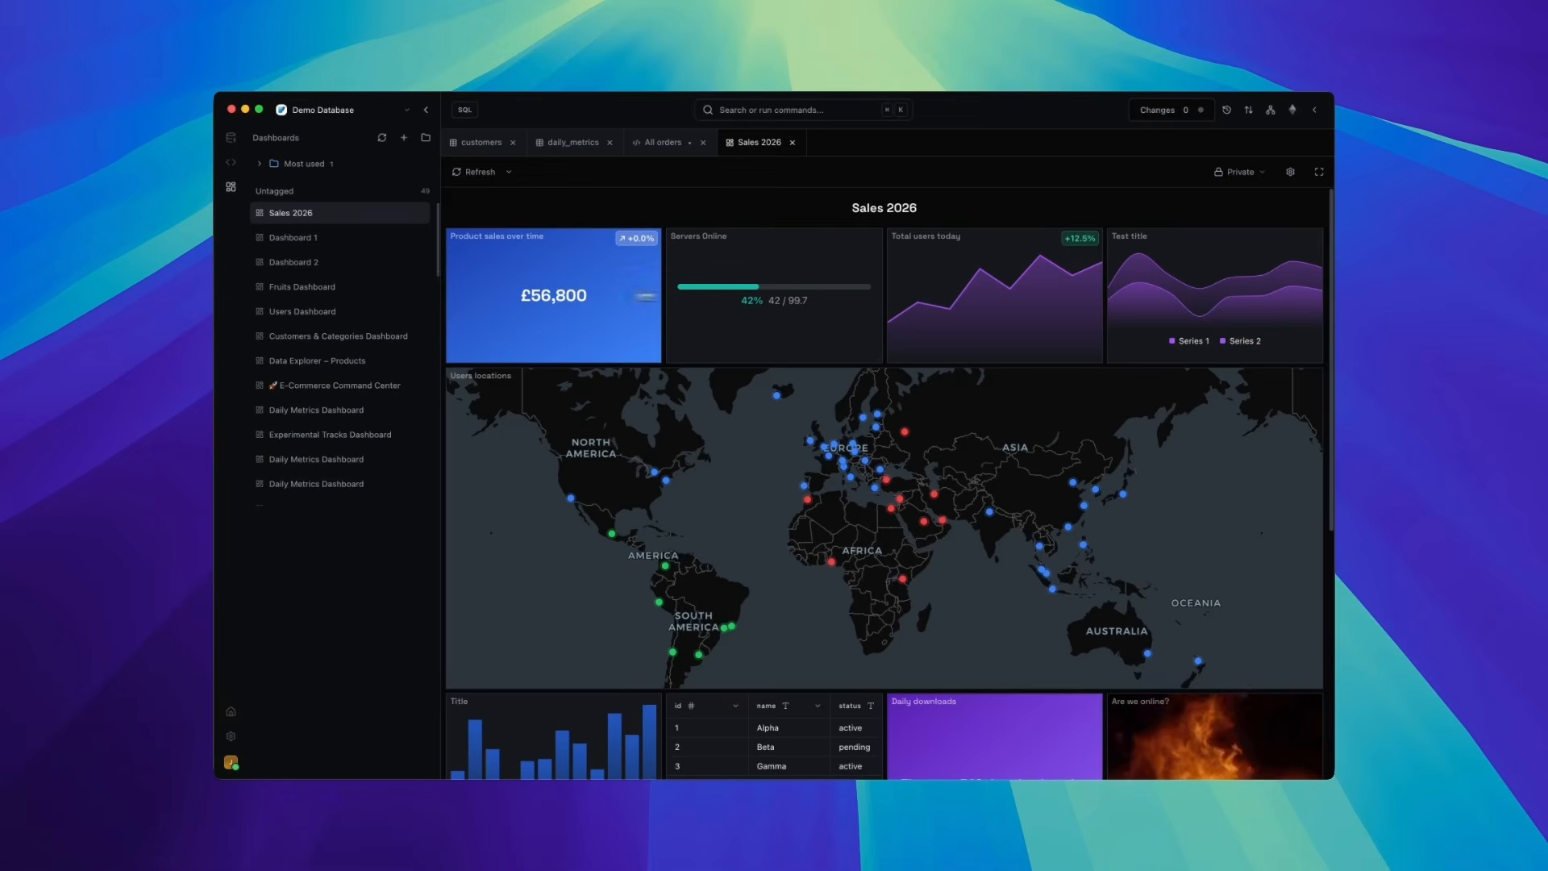
{"action": "scroll", "coordinate": [898, 503], "scroll_direction": "up", "scroll_amount": 5}
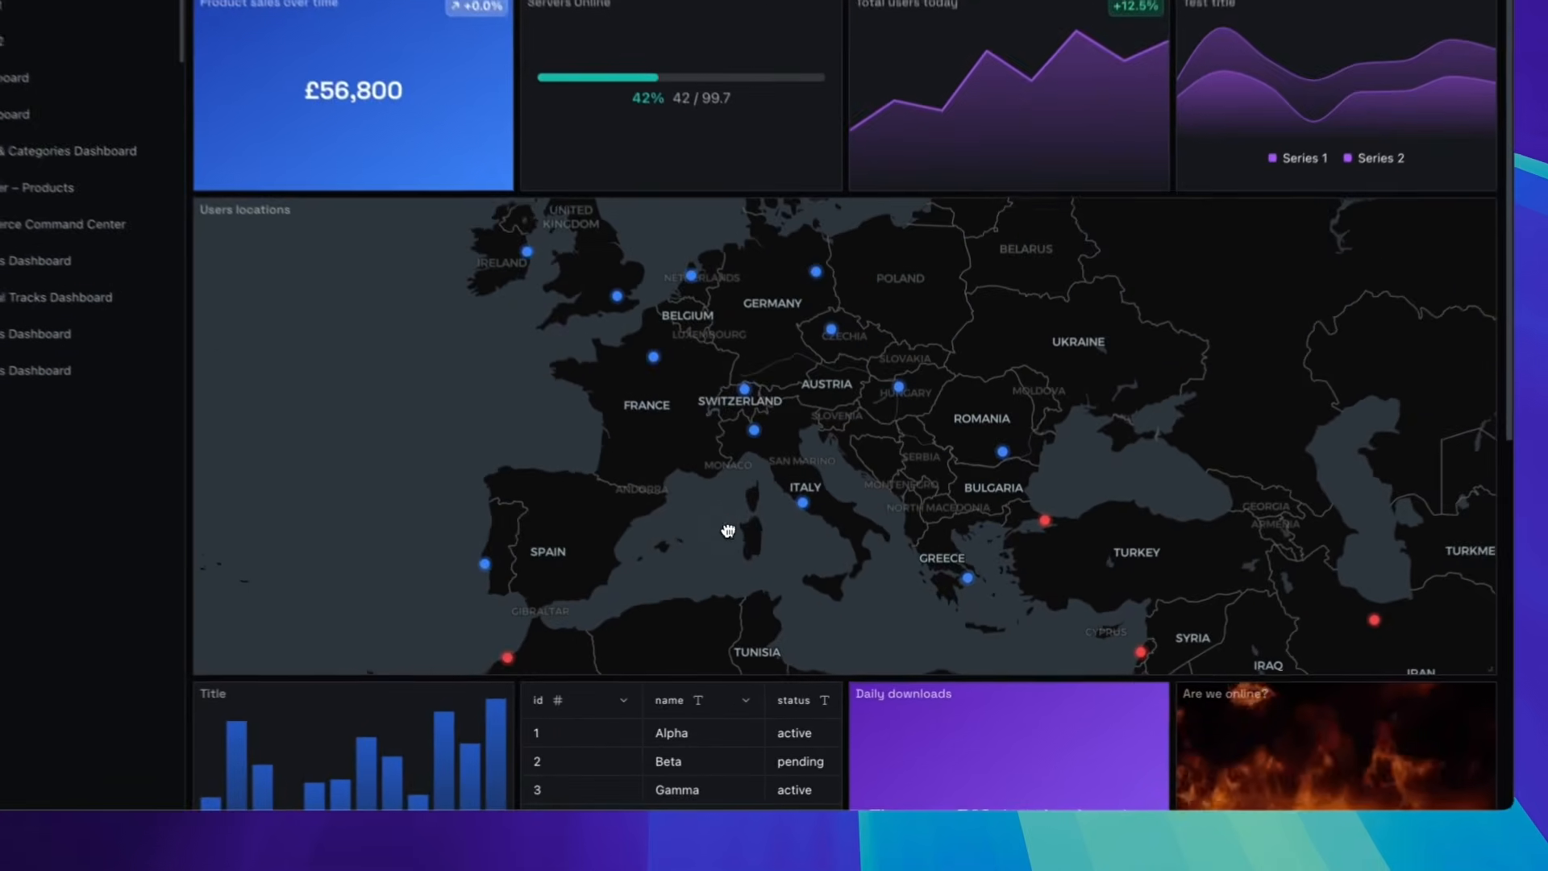
{"action": "left_click_drag", "start_coordinate": [728, 531], "coordinate": [758, 526]}
{"action": "scroll", "coordinate": [743, 453], "scroll_direction": "down", "scroll_amount": 2}
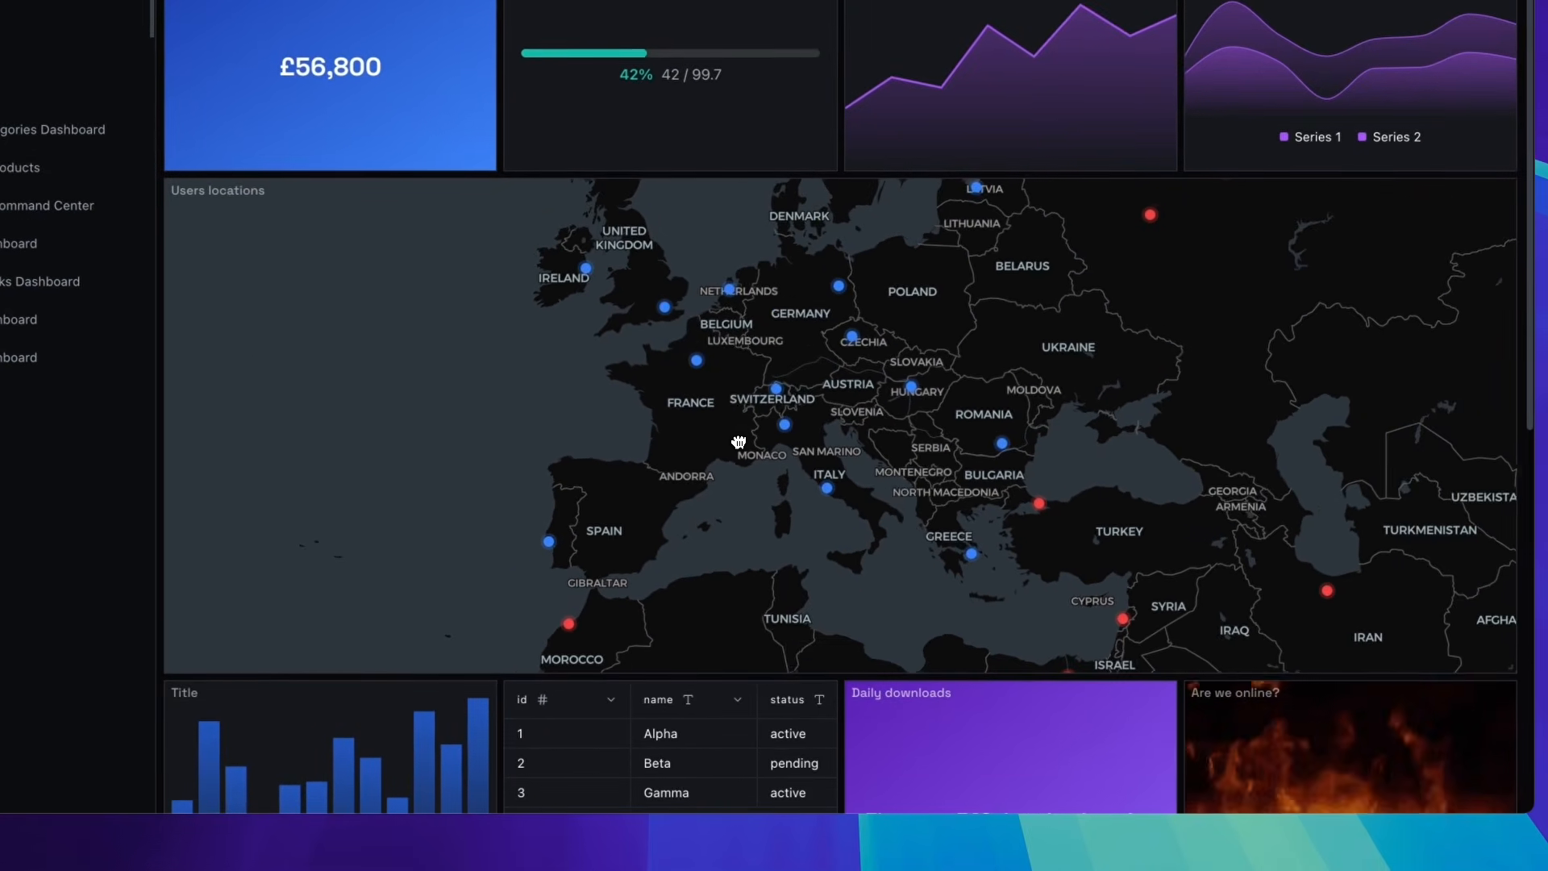
{"action": "scroll", "coordinate": [991, 703], "scroll_direction": "down", "scroll_amount": 4}
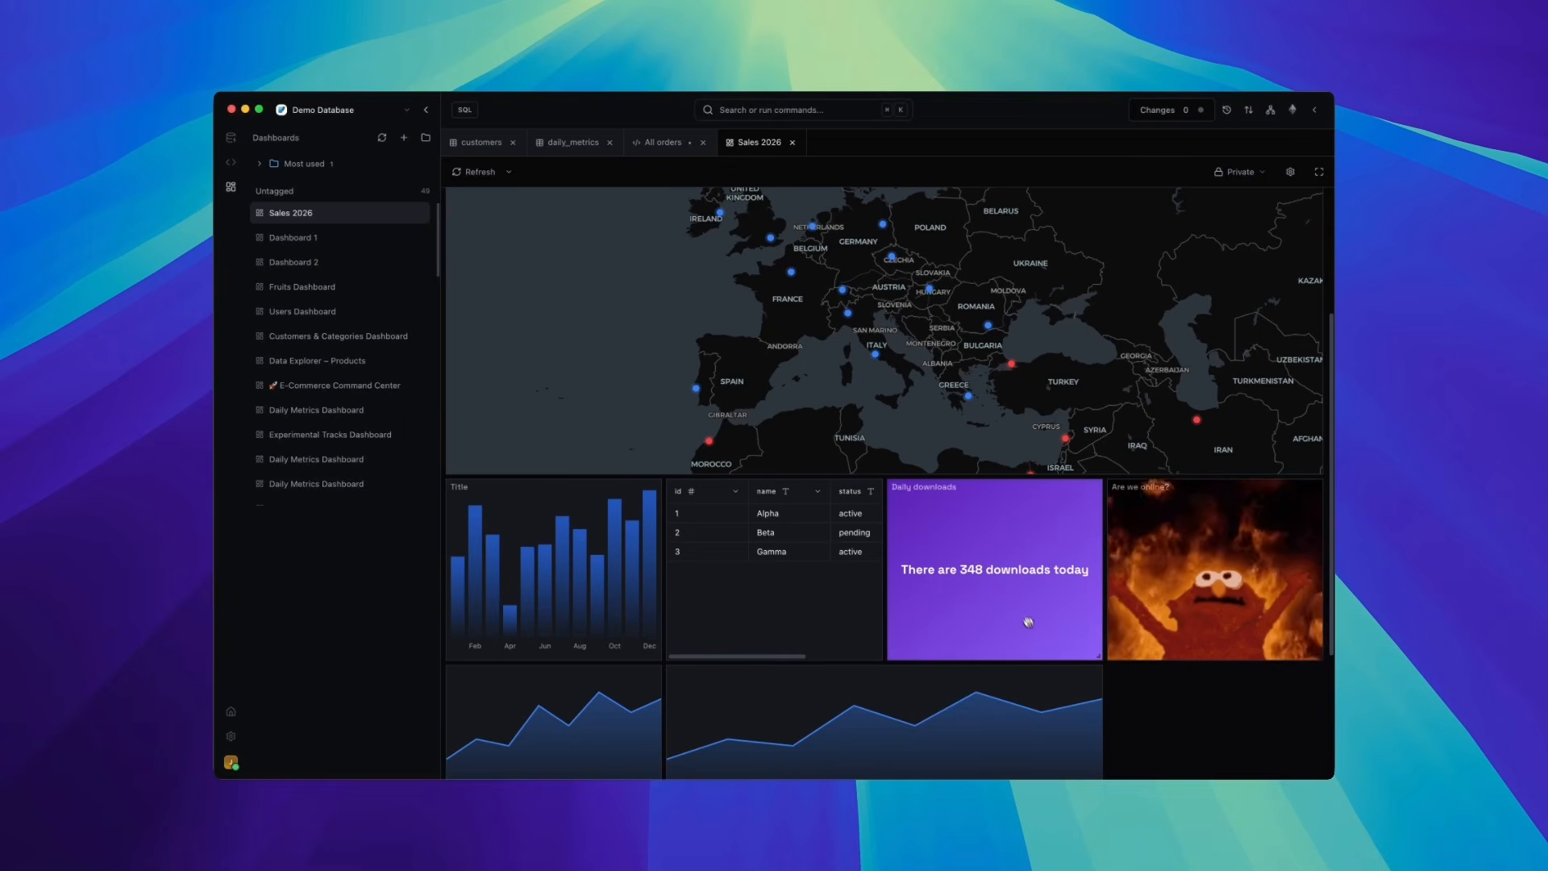
{"action": "scroll", "coordinate": [990, 584], "scroll_direction": "up", "scroll_amount": 5}
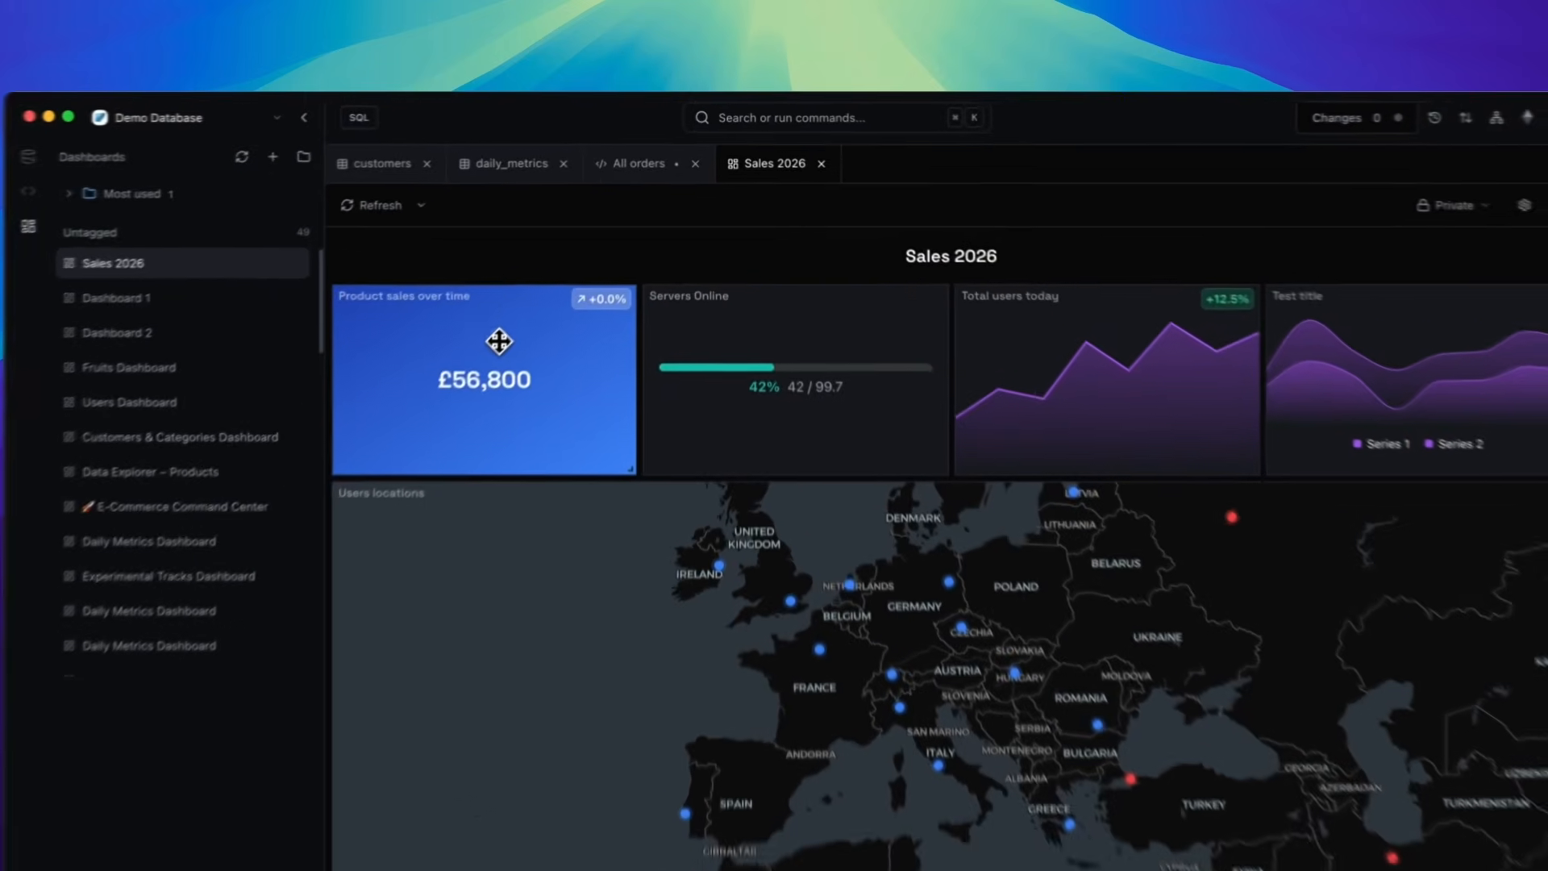
- Open the Product sales over time widget's settings, review its chart type options, and close the panel
{"action": "left_click", "coordinate": [564, 266]}
{"action": "left_click", "coordinate": [1331, 187]}
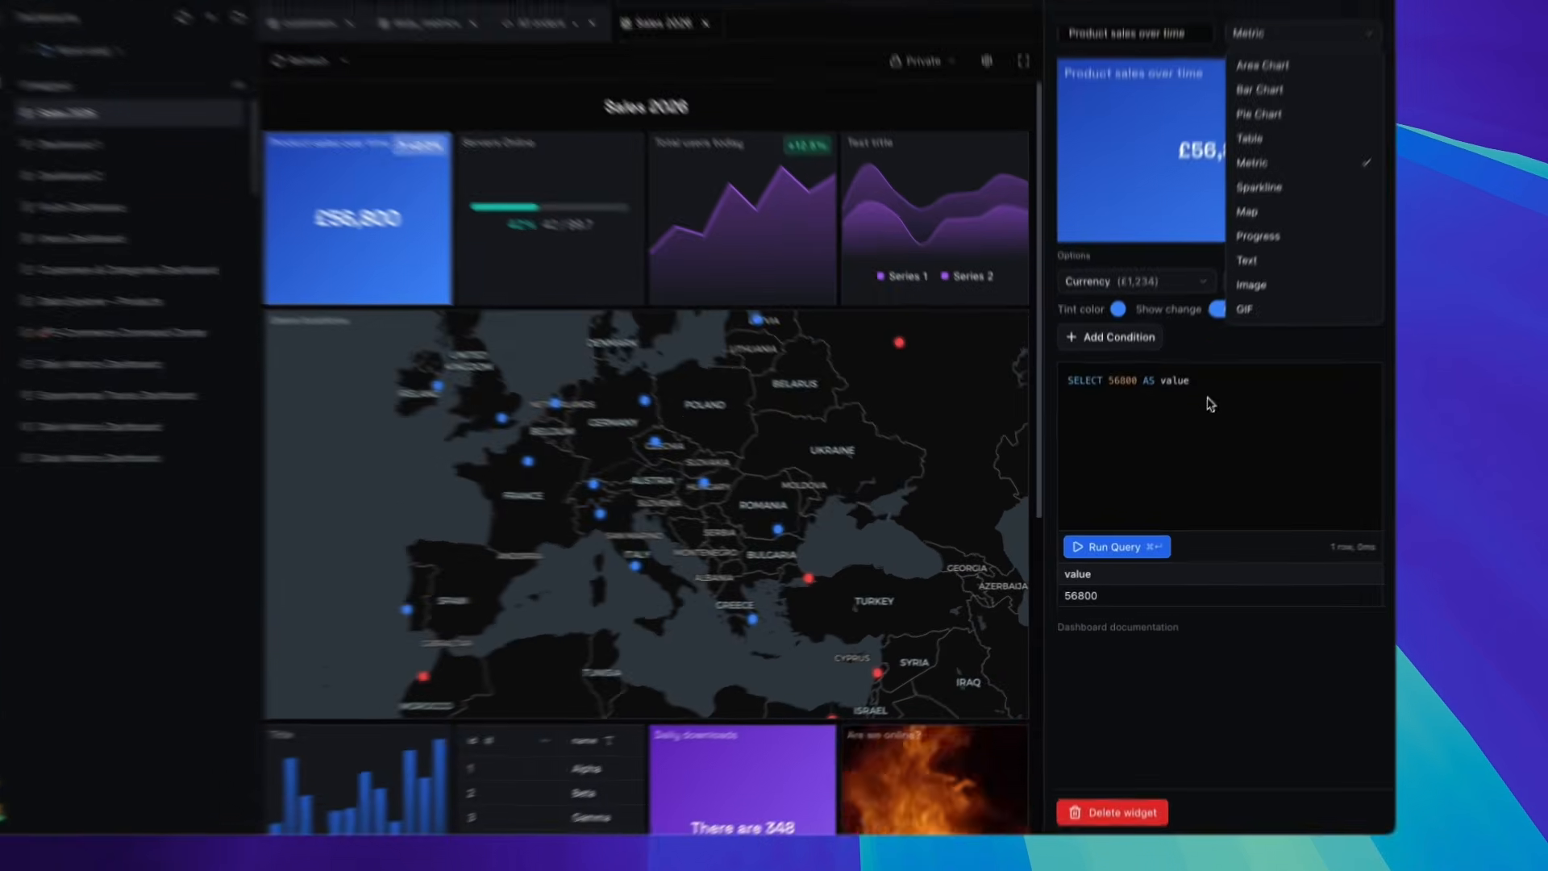
{"action": "left_click", "coordinate": [1195, 441]}
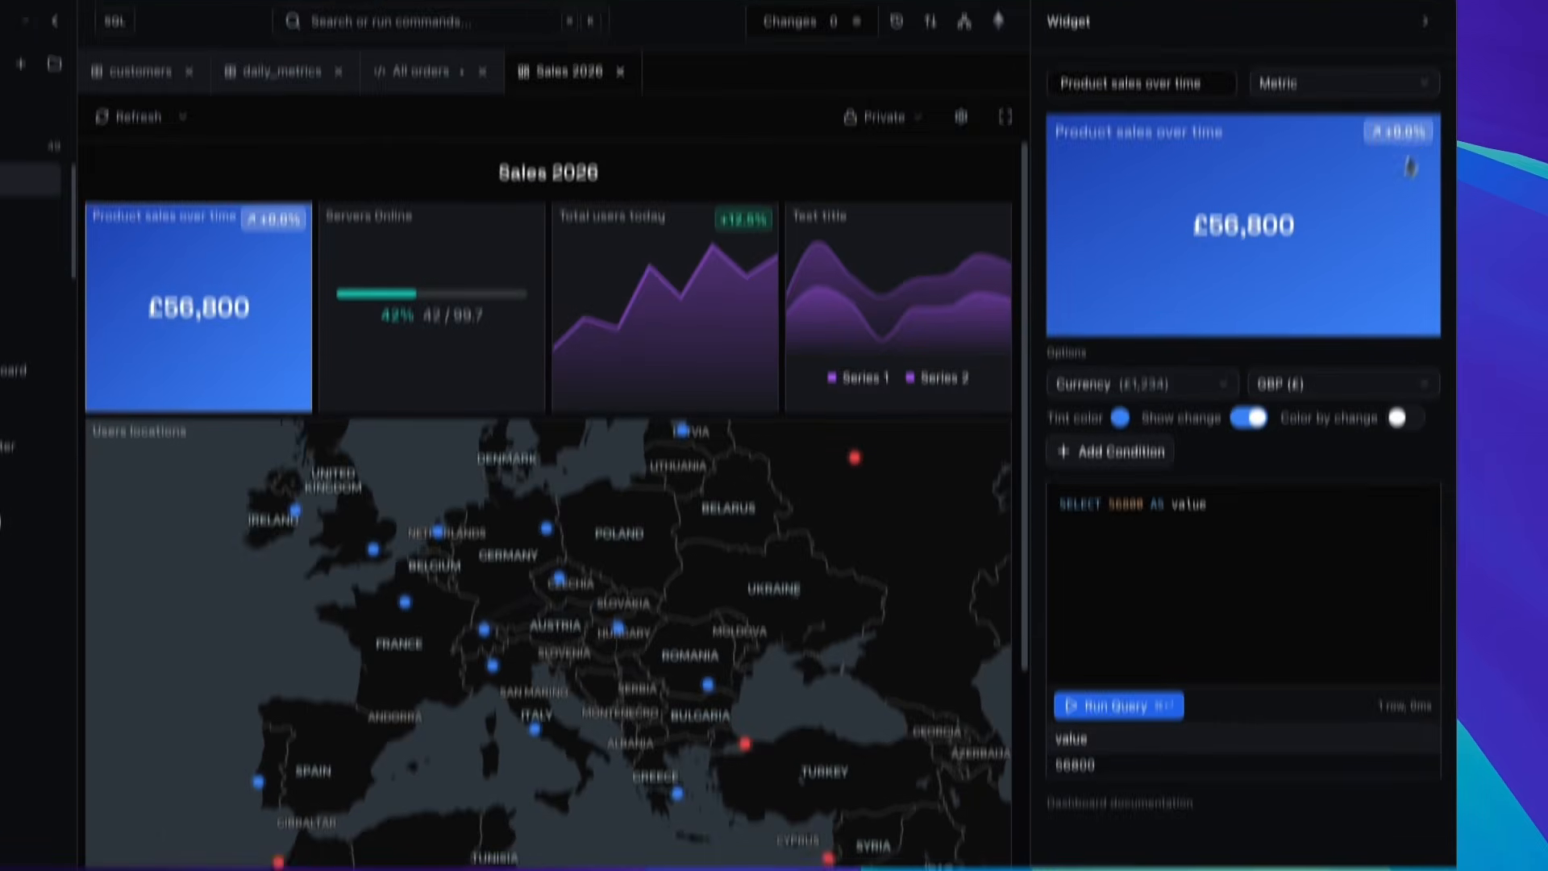
{"action": "left_click", "coordinate": [1425, 13]}
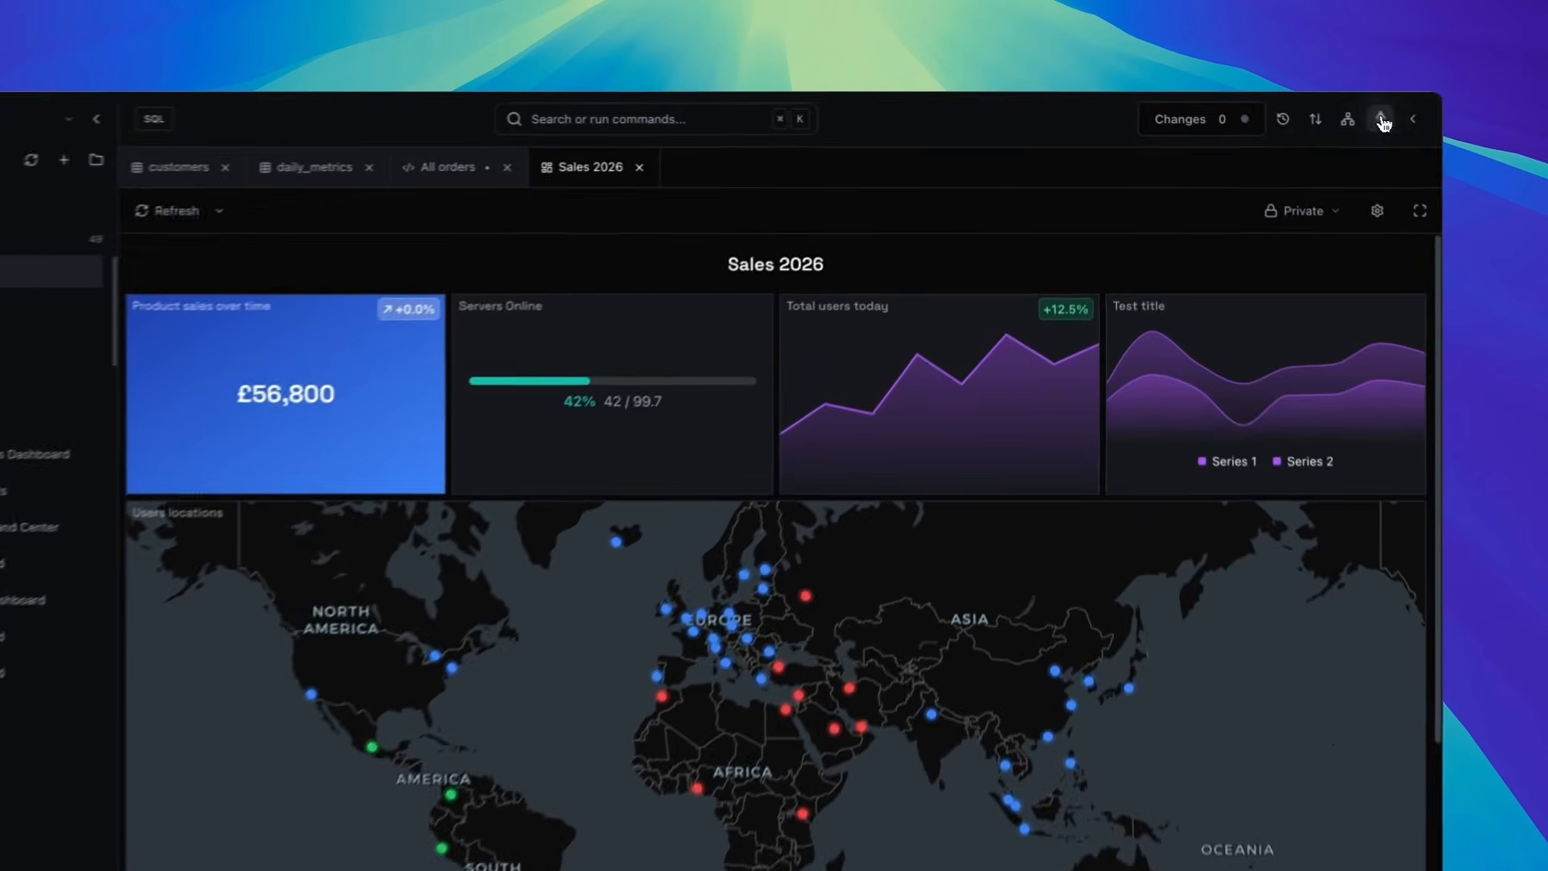
- Open the AI assistant panel and start a new chat
{"action": "left_click", "coordinate": [1294, 112]}
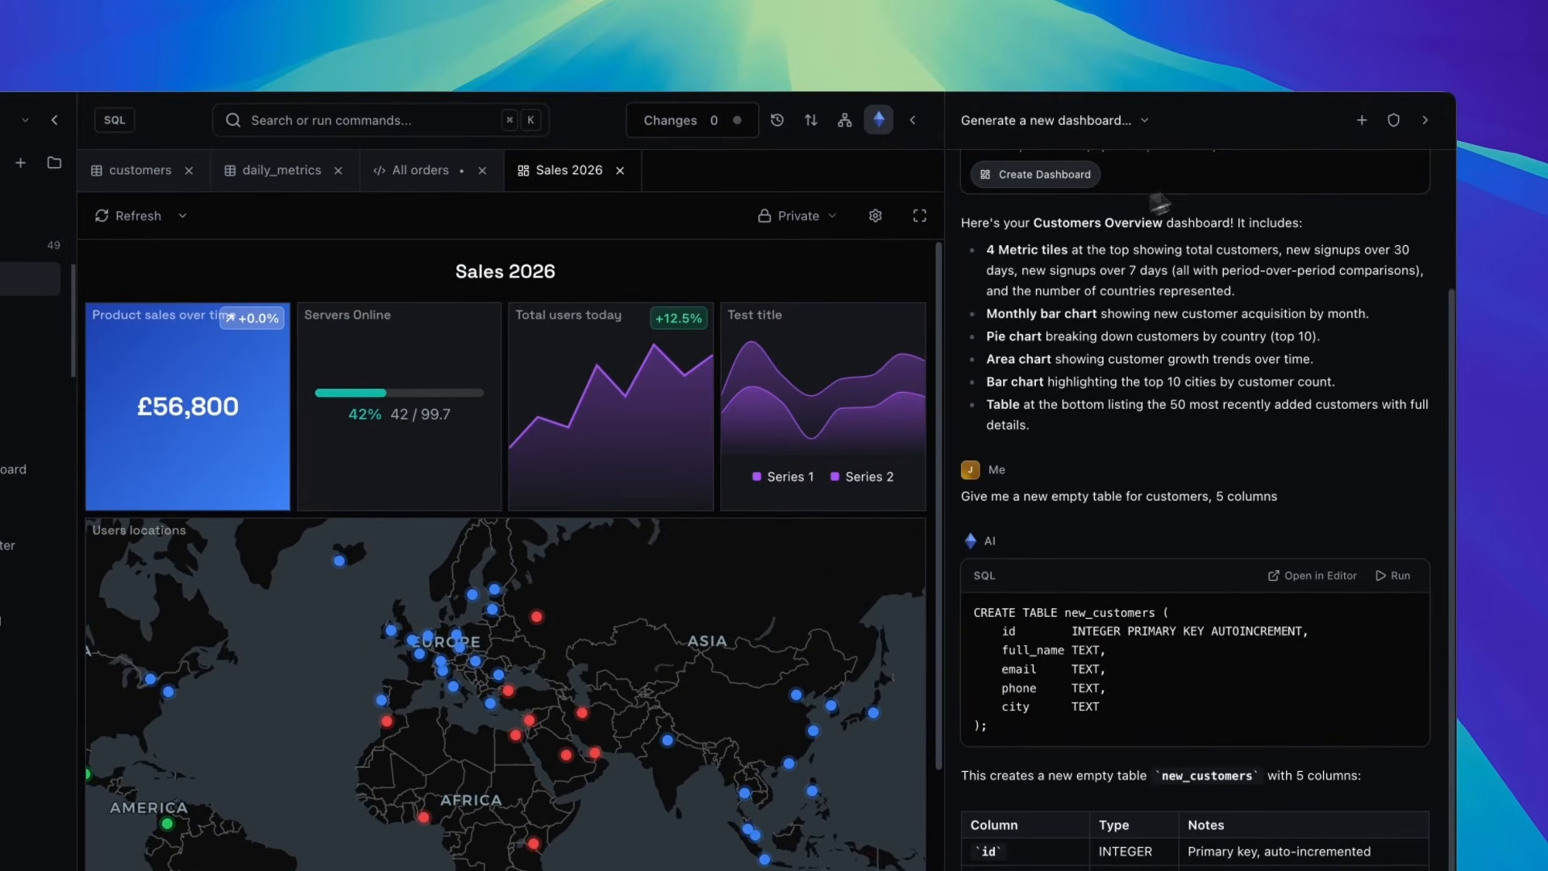
{"action": "left_click", "coordinate": [1361, 121]}
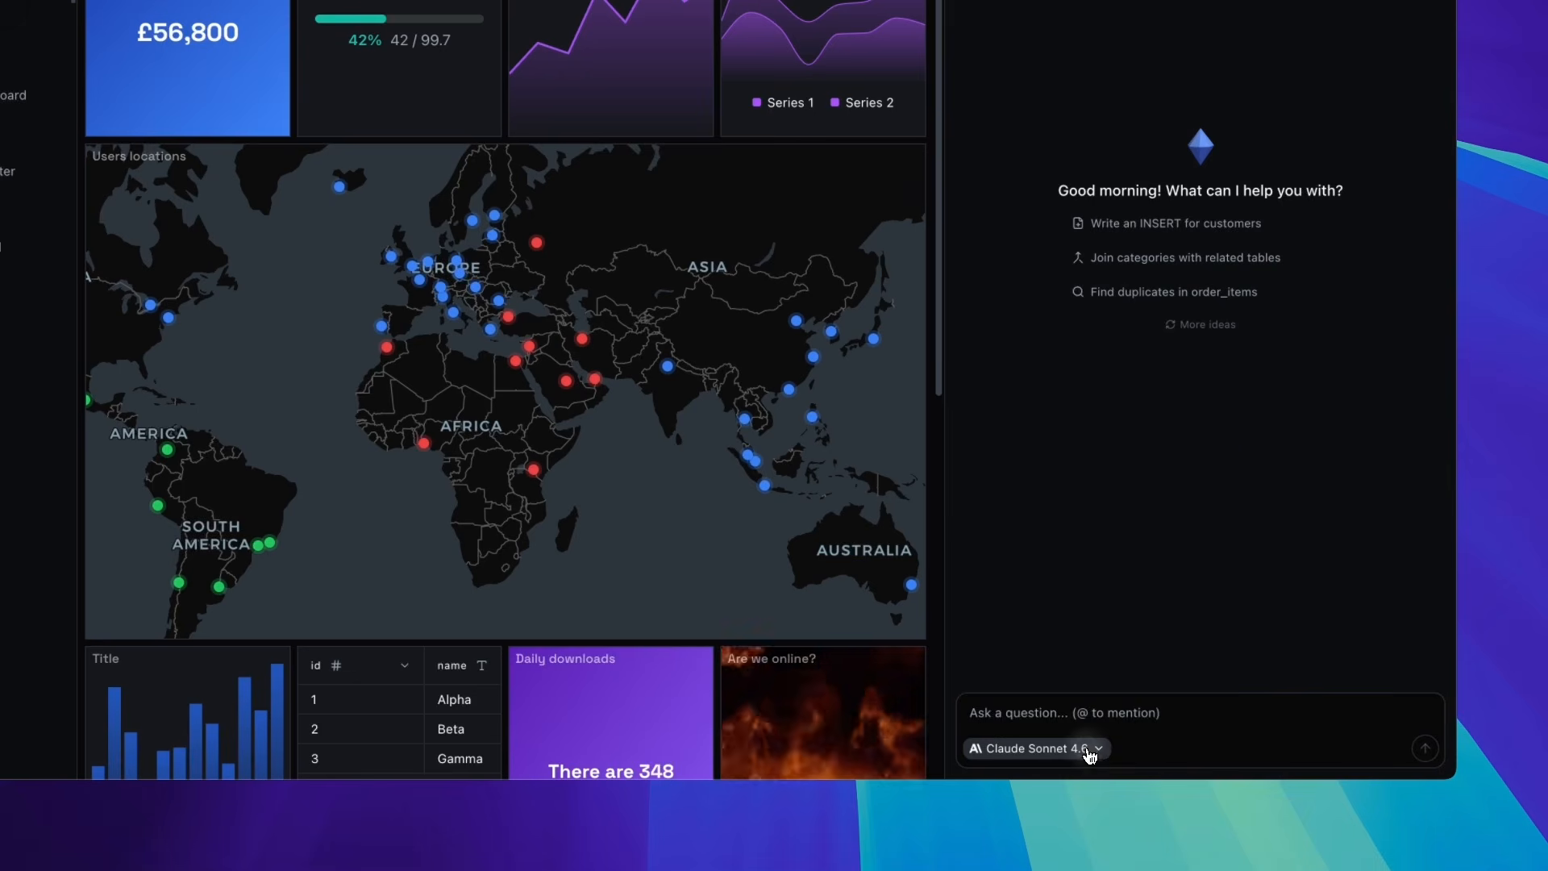
- Browse the assistant's model list and select Claude Sonnet 4.6
{"action": "left_click", "coordinate": [1090, 752]}
{"action": "scroll", "coordinate": [1094, 530], "scroll_direction": "down", "scroll_amount": 2}
{"action": "scroll", "coordinate": [1094, 531], "scroll_direction": "up", "scroll_amount": 3}
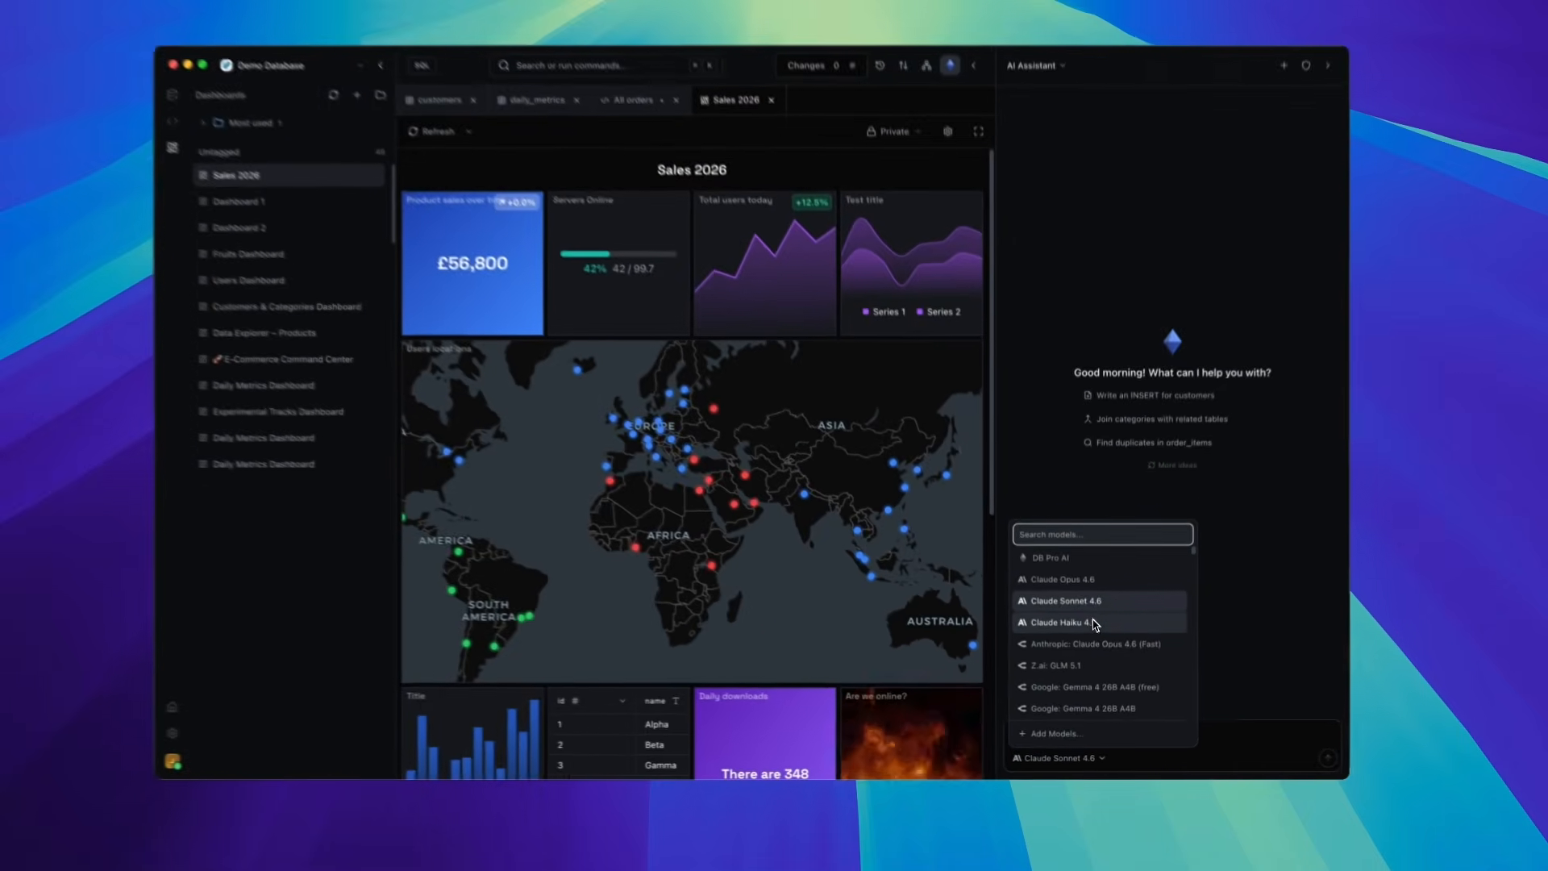
{"action": "scroll", "coordinate": [1098, 556], "scroll_direction": "down", "scroll_amount": 2}
{"action": "scroll", "coordinate": [1097, 641], "scroll_direction": "down", "scroll_amount": 3}
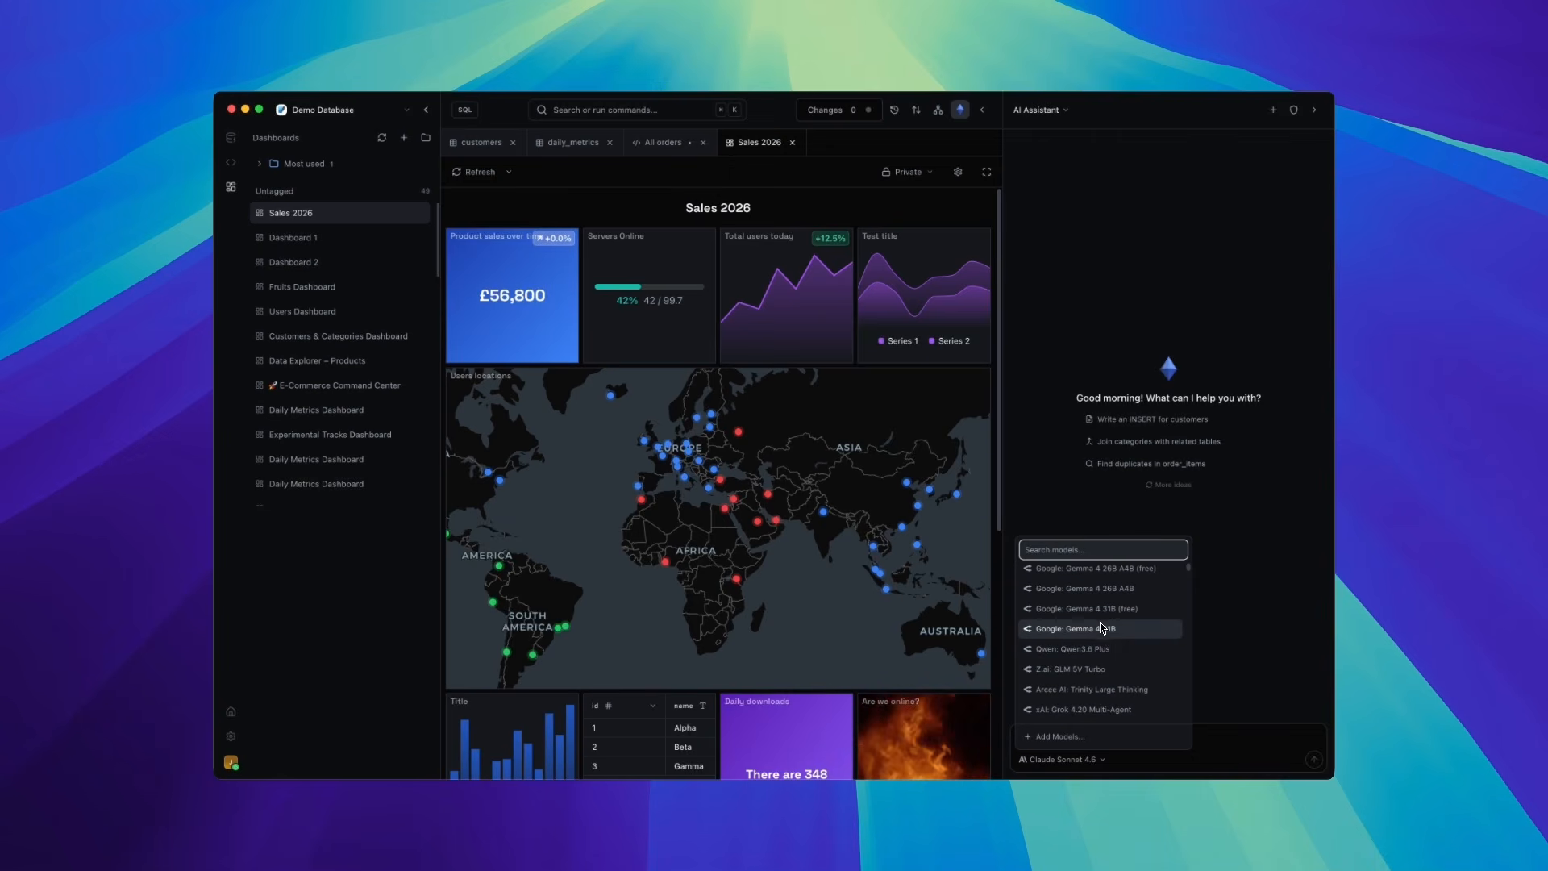
{"action": "scroll", "coordinate": [1115, 682], "scroll_direction": "down", "scroll_amount": 5}
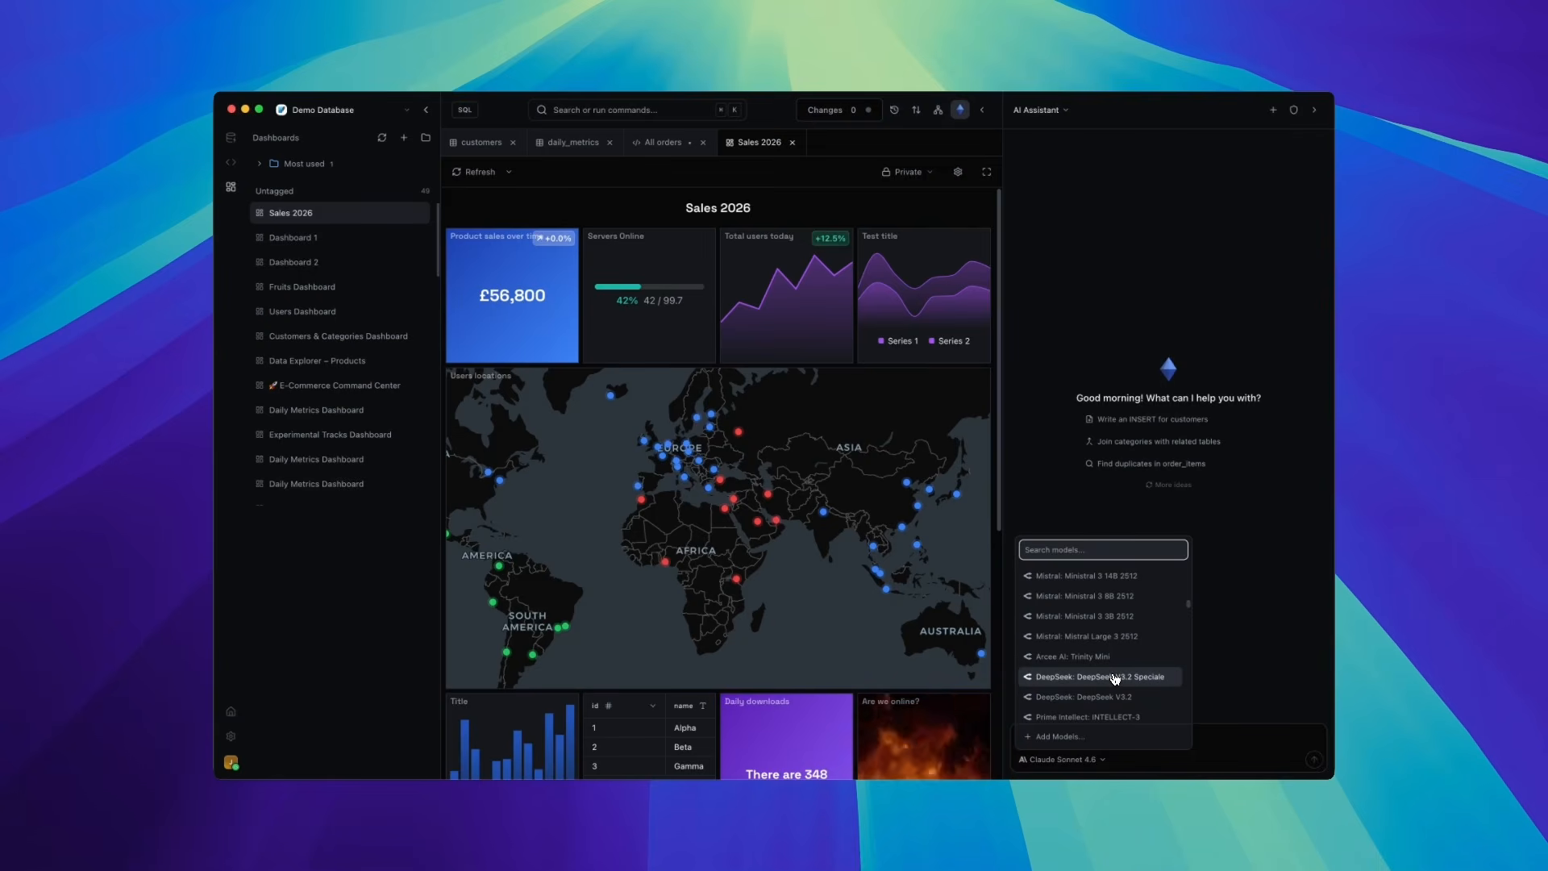
{"action": "scroll", "coordinate": [1112, 679], "scroll_direction": "up", "scroll_amount": 6}
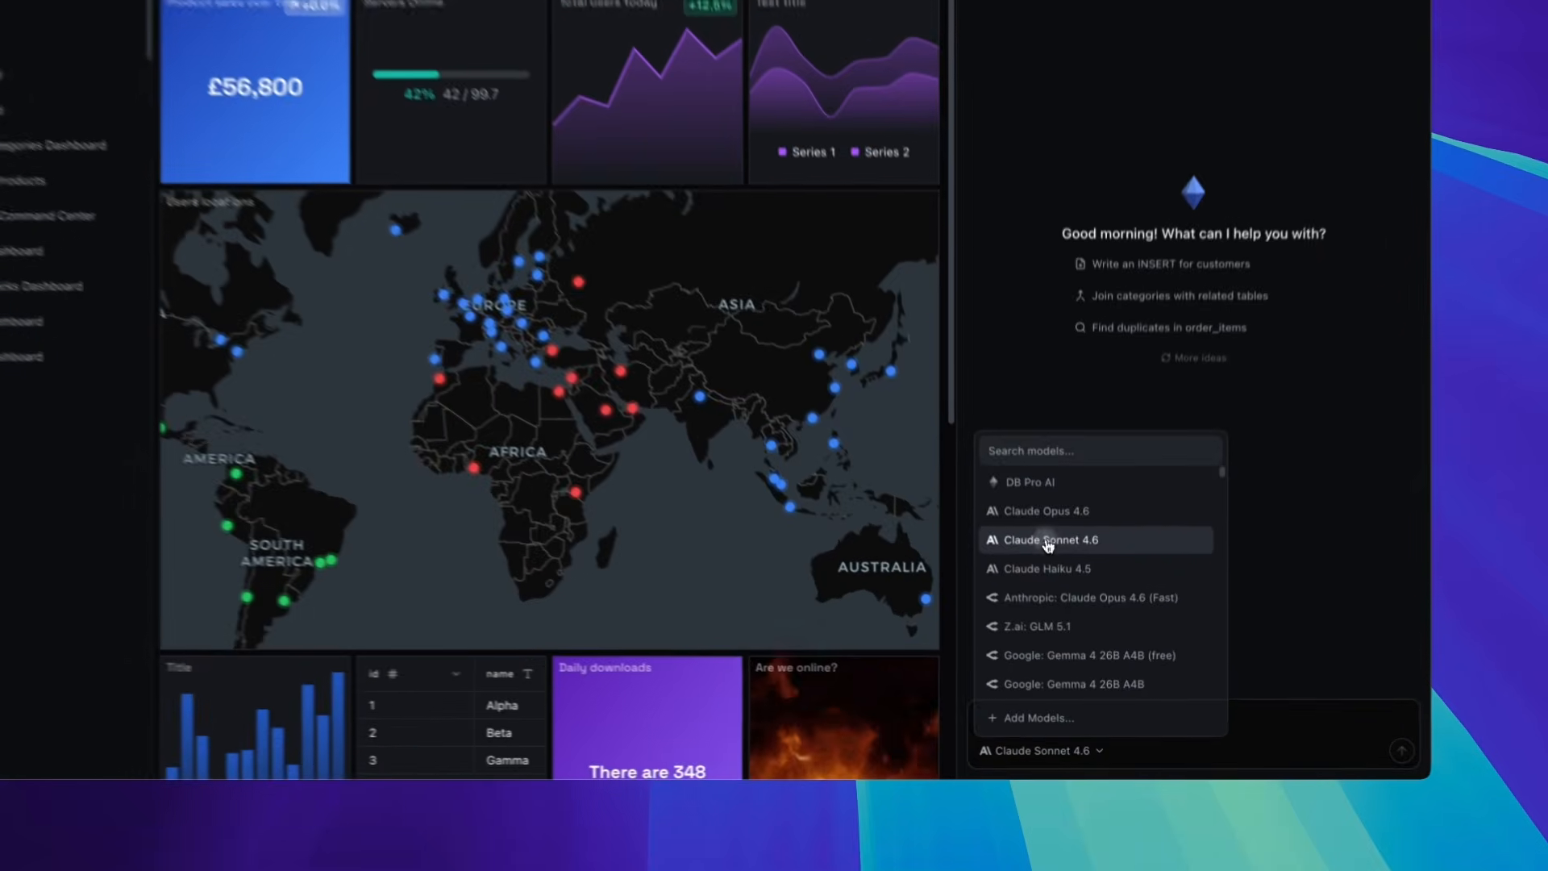
{"action": "left_click", "coordinate": [1068, 613]}
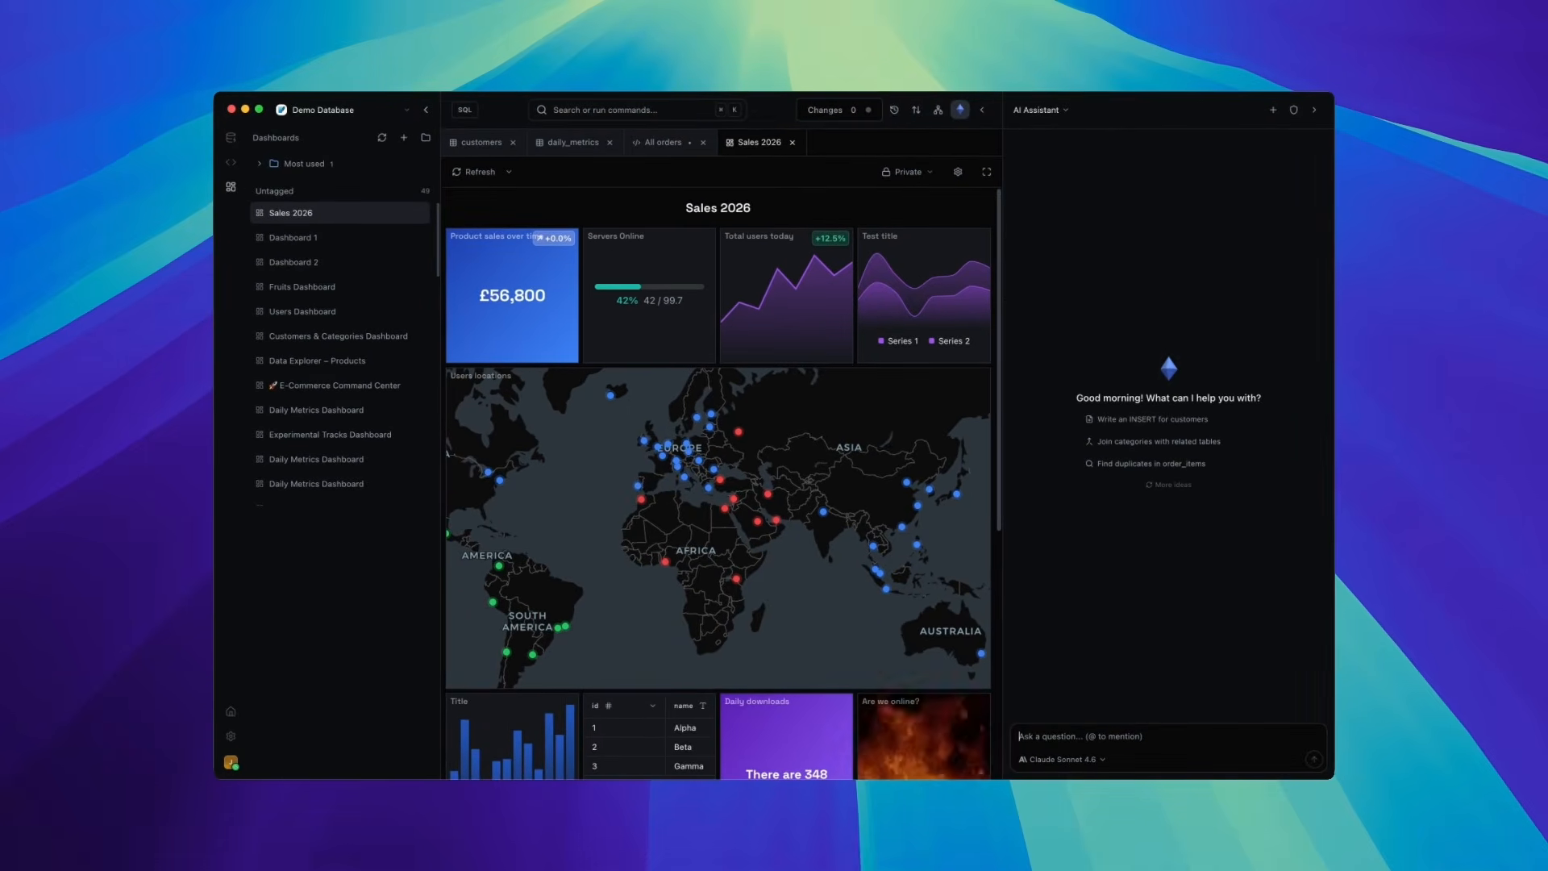
{"action": "type", "text": "Help me wr"}
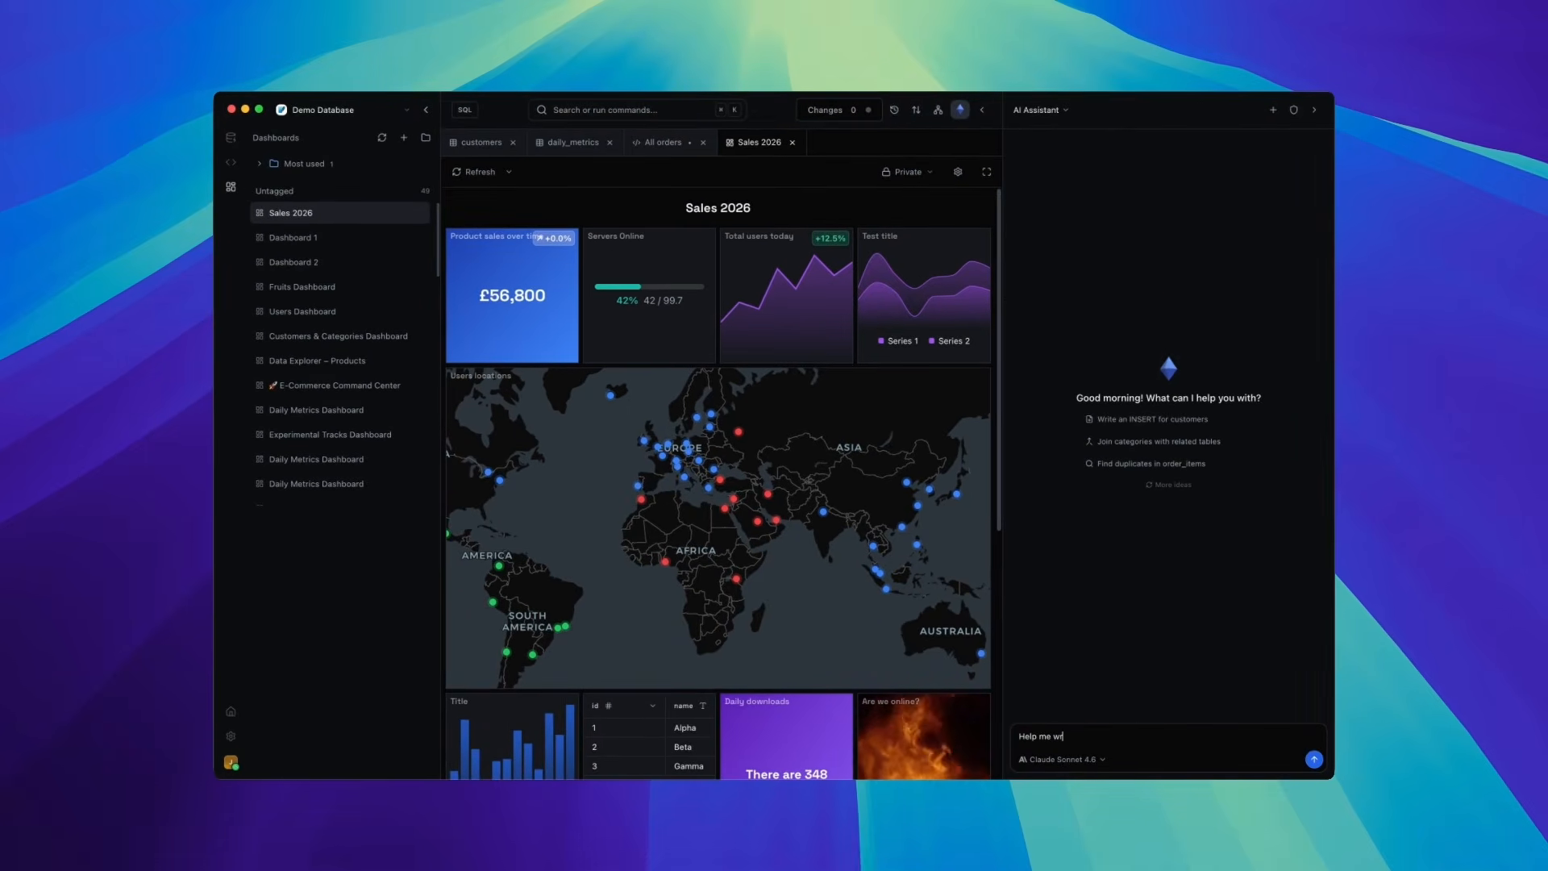
{"action": "type", "text": "ite a SQL query to"}
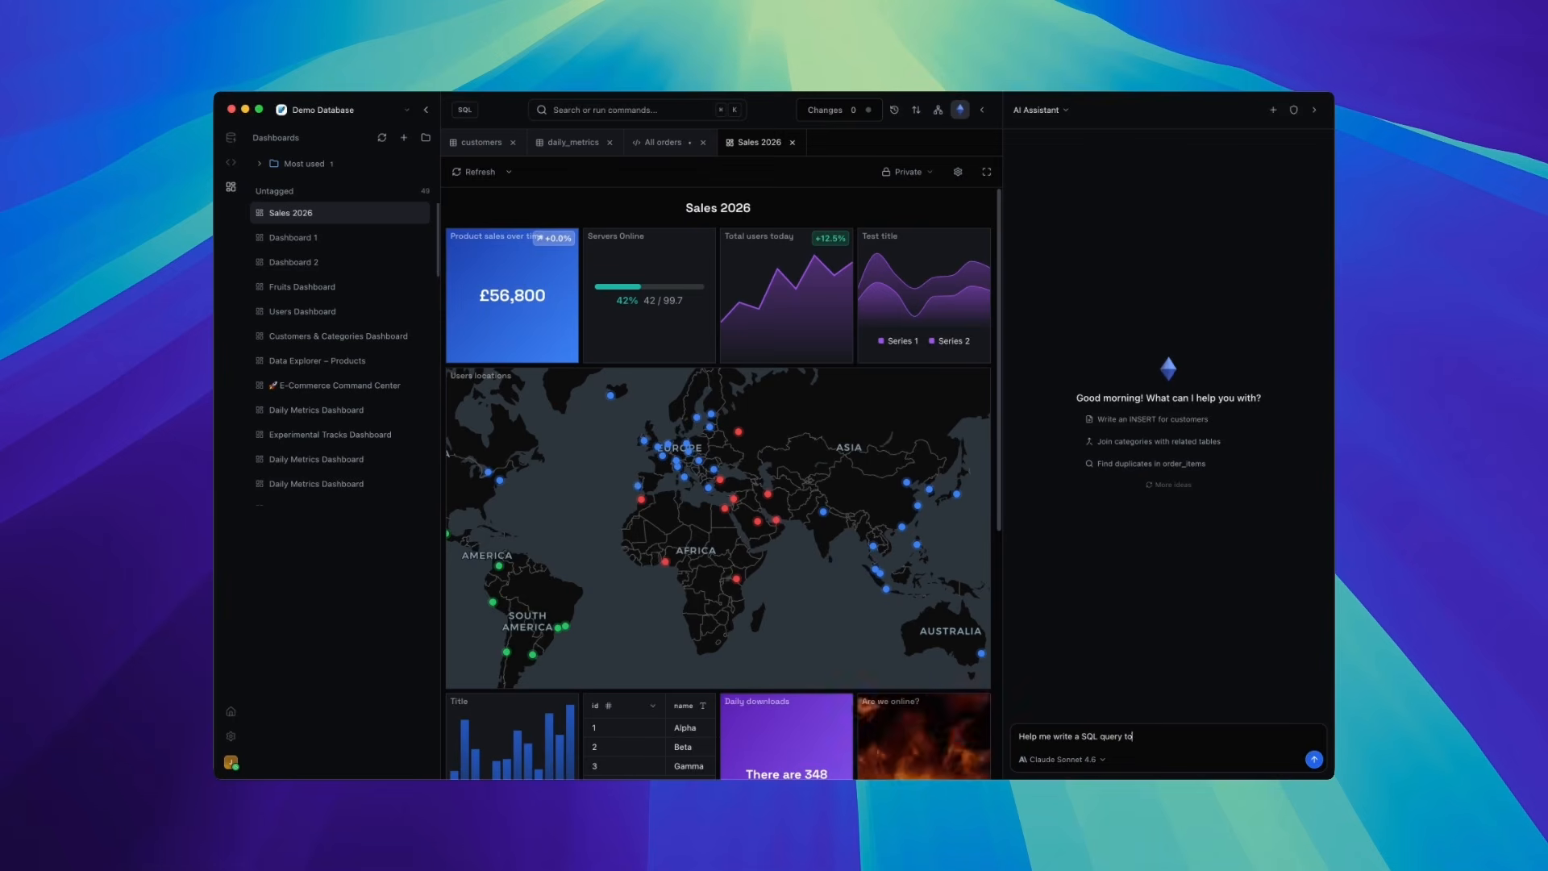
{"action": "type", "text": " get all @cust"}
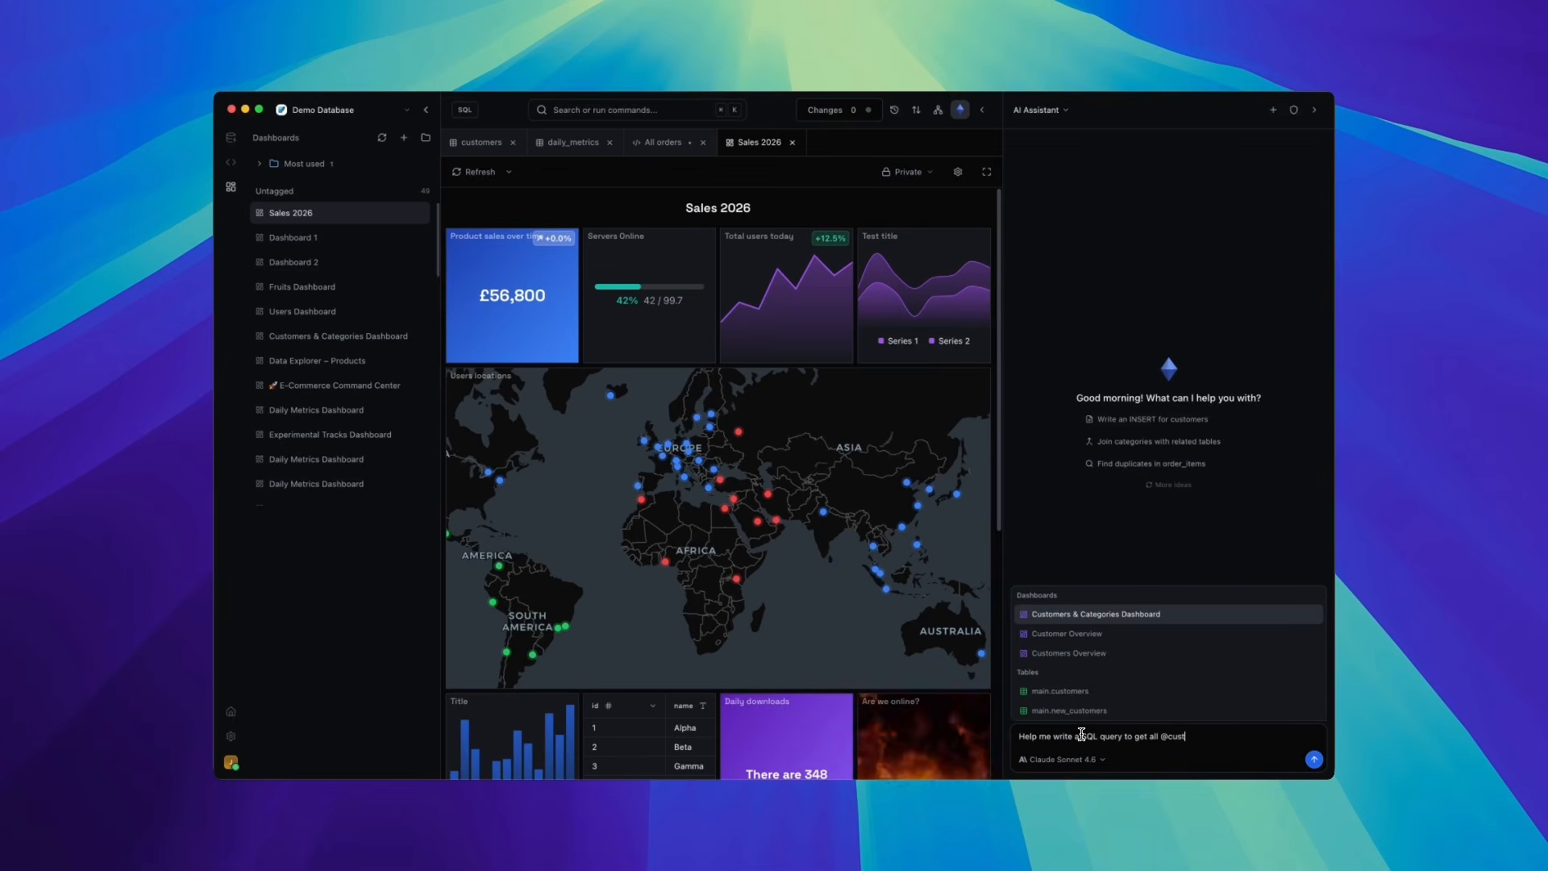
{"action": "key", "text": "Down"}
{"action": "key", "text": "Down"}
{"action": "key", "text": "Down"}
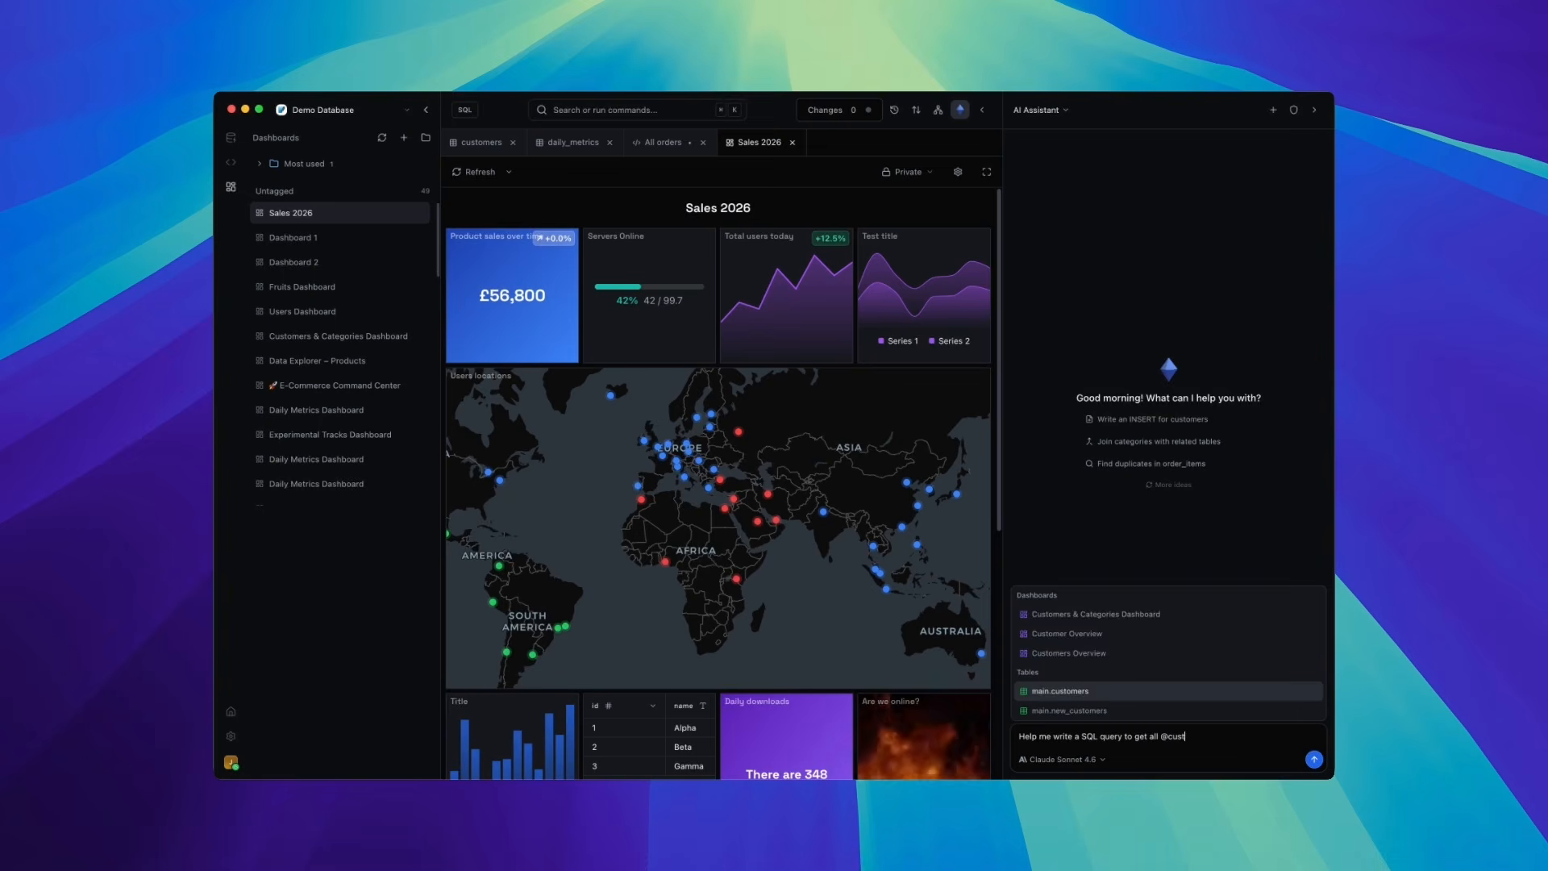
{"action": "key", "text": "Return"}
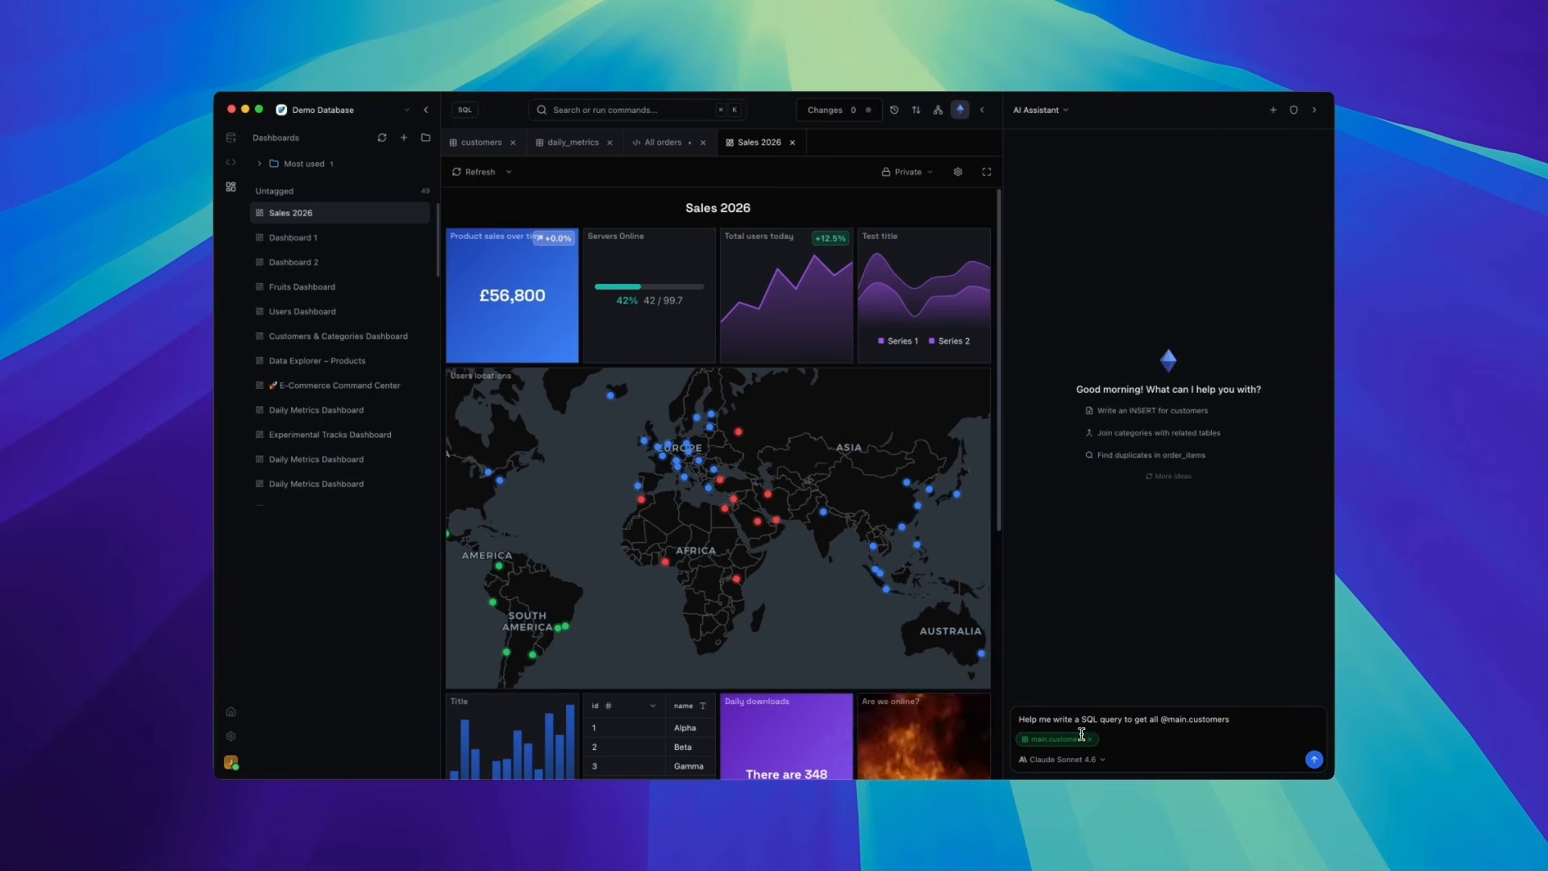
{"action": "key", "text": "Return"}
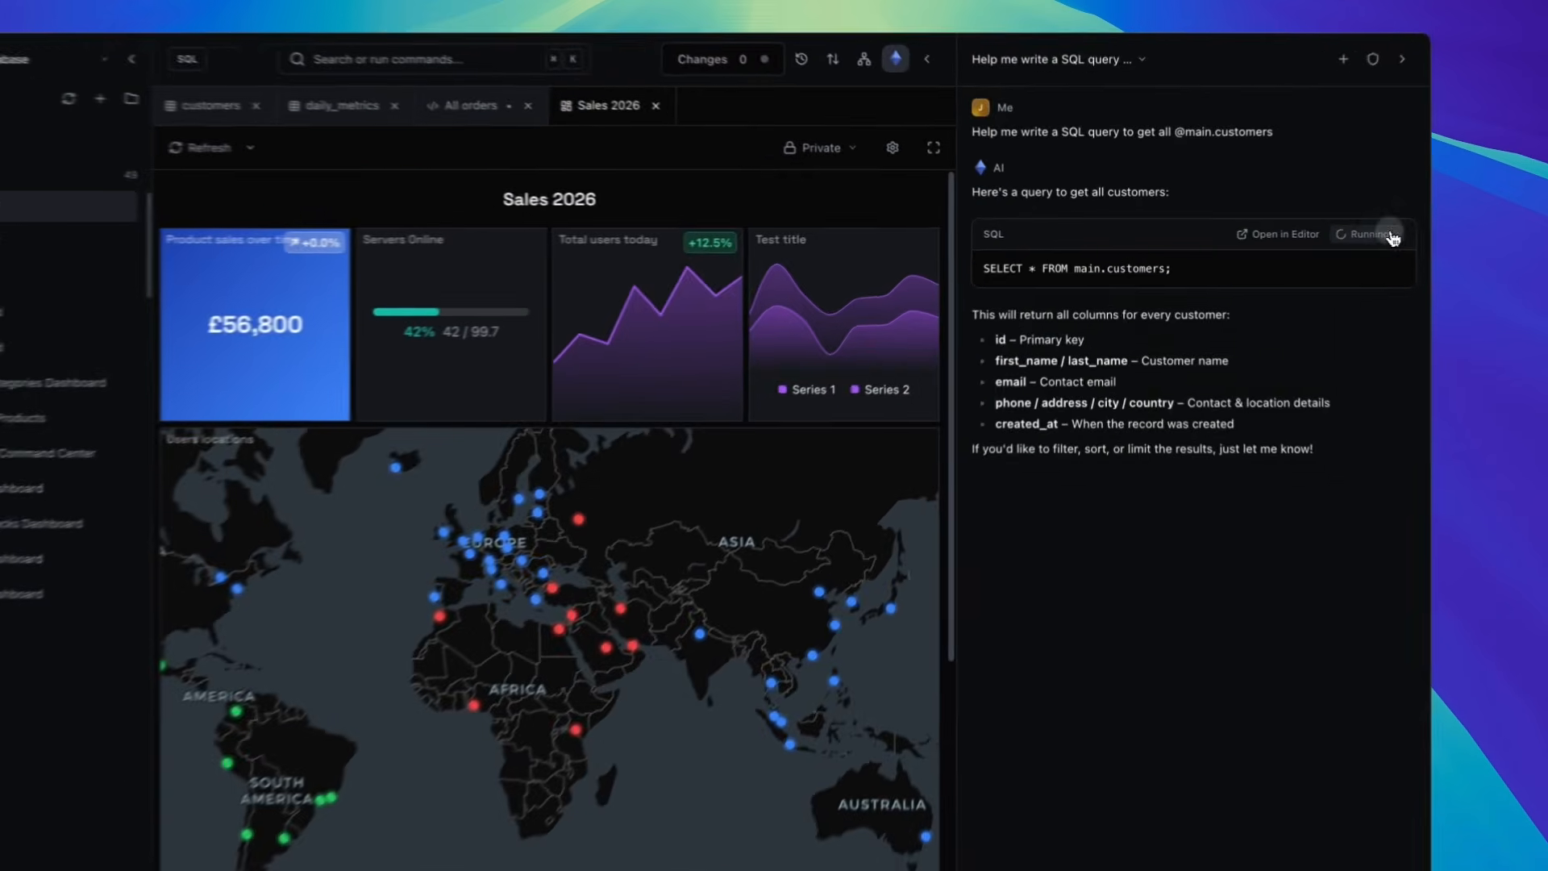
{"action": "left_click", "coordinate": [1293, 233]}
{"action": "scroll", "coordinate": [1224, 355], "scroll_direction": "down", "scroll_amount": 4}
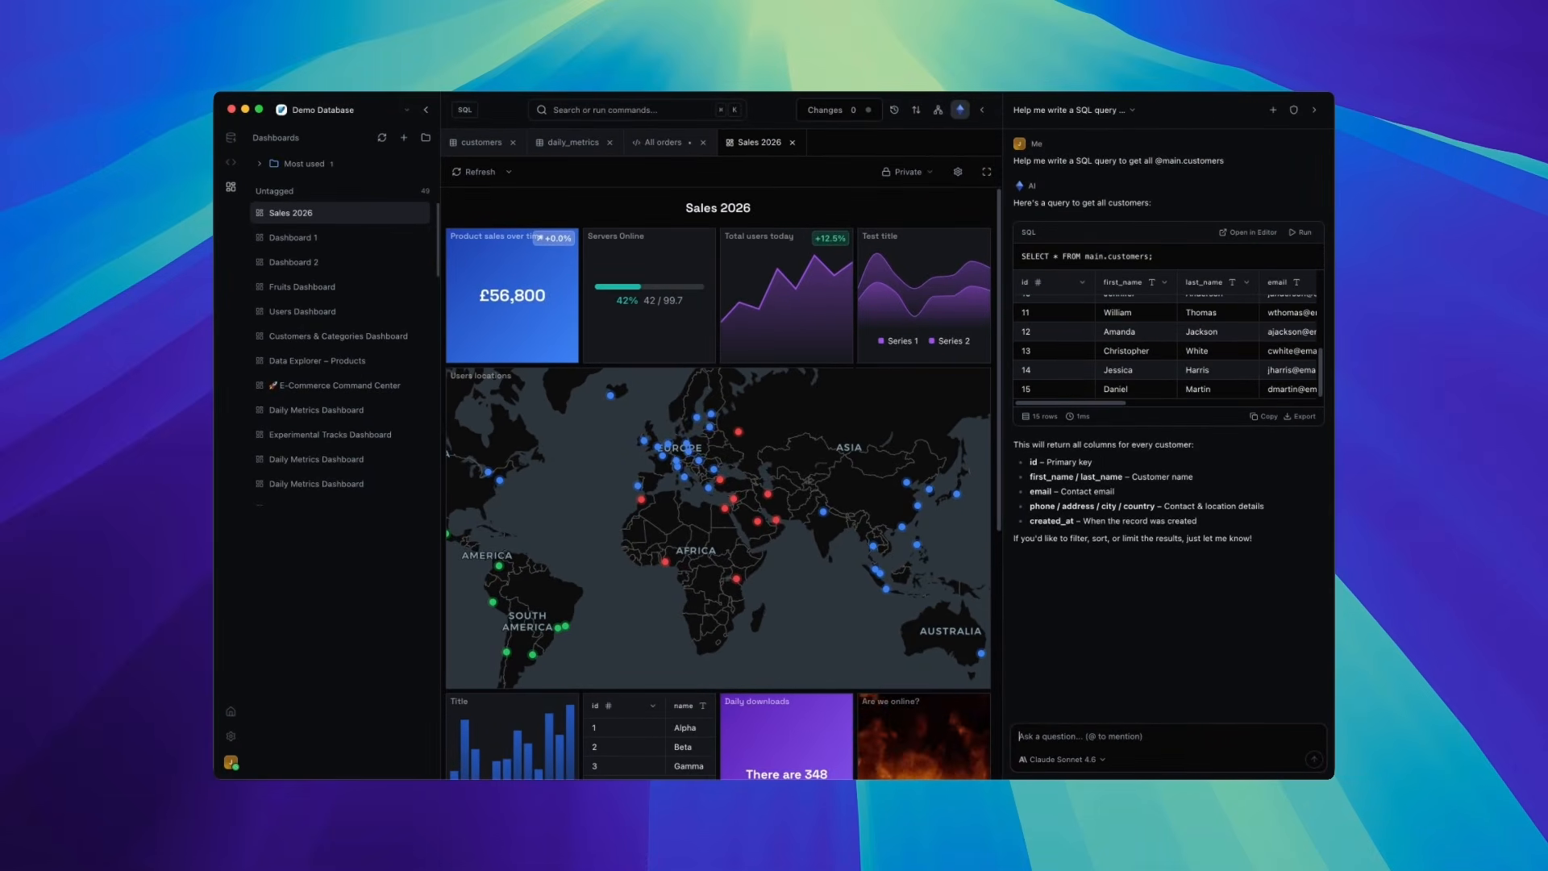
{"action": "type", "text": "Create me"}
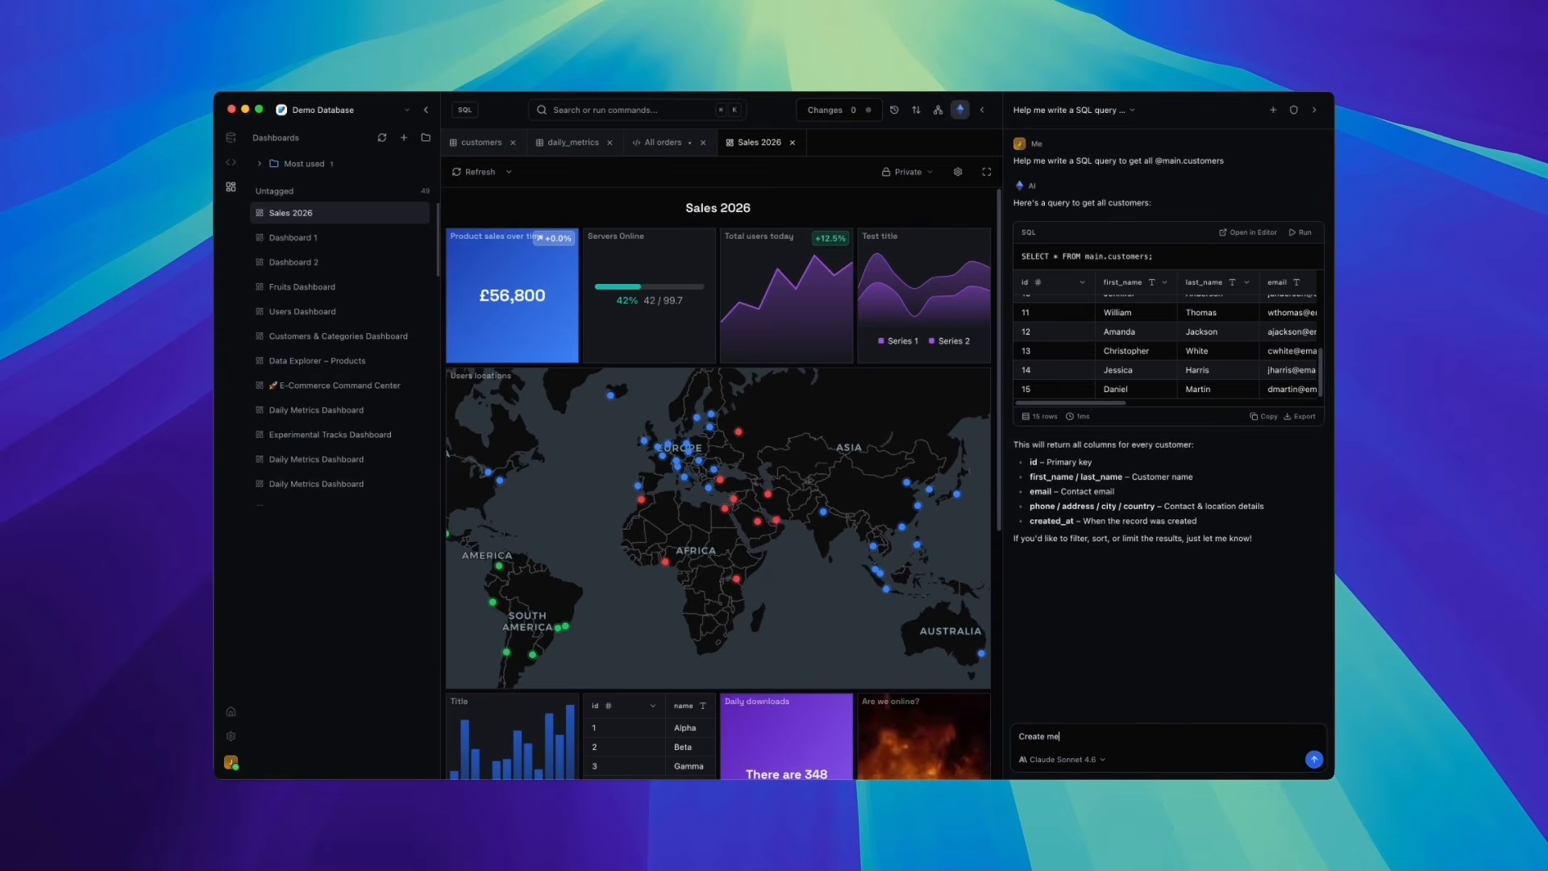
{"action": "type", "text": " a dashboard for the @"}
{"action": "key", "text": "Down"}
{"action": "key", "text": "Down"}
{"action": "key", "text": "Down"}
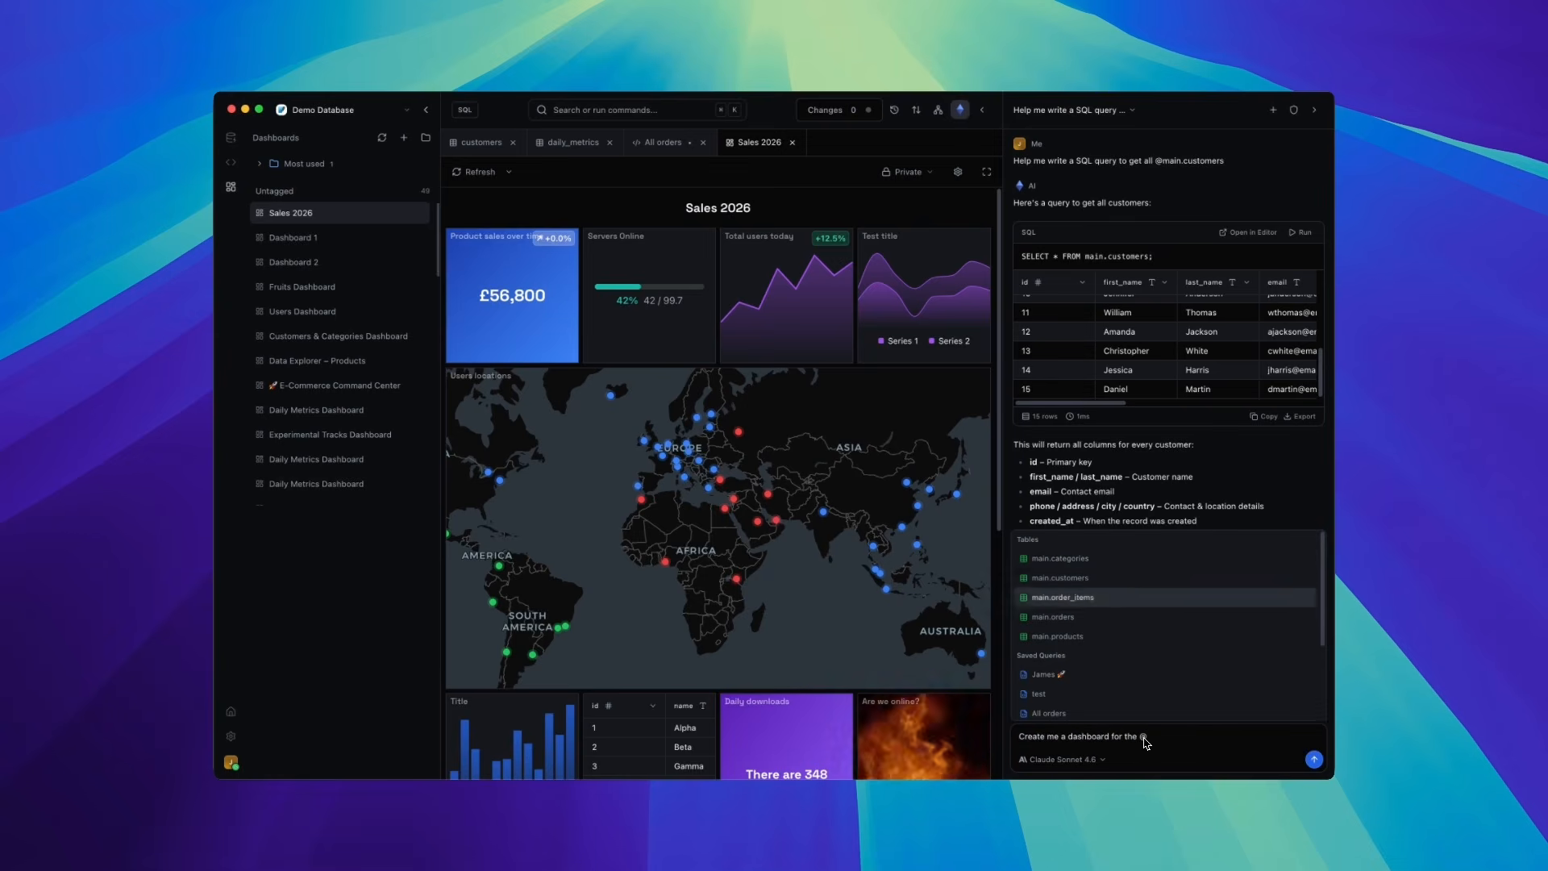
{"action": "key", "text": "Return"}
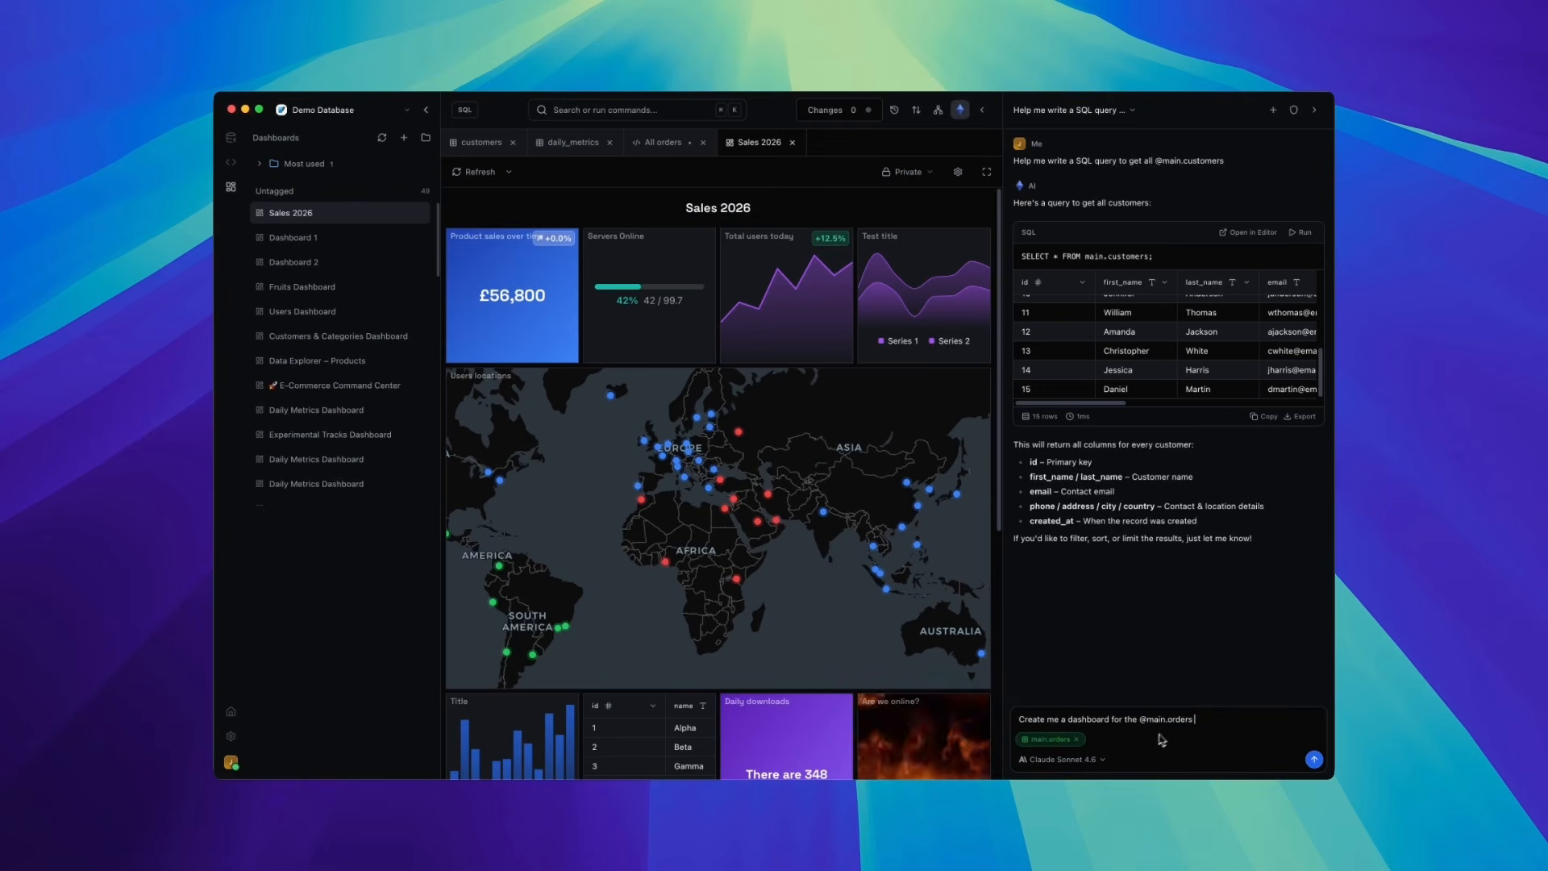
{"action": "key", "text": "Return"}
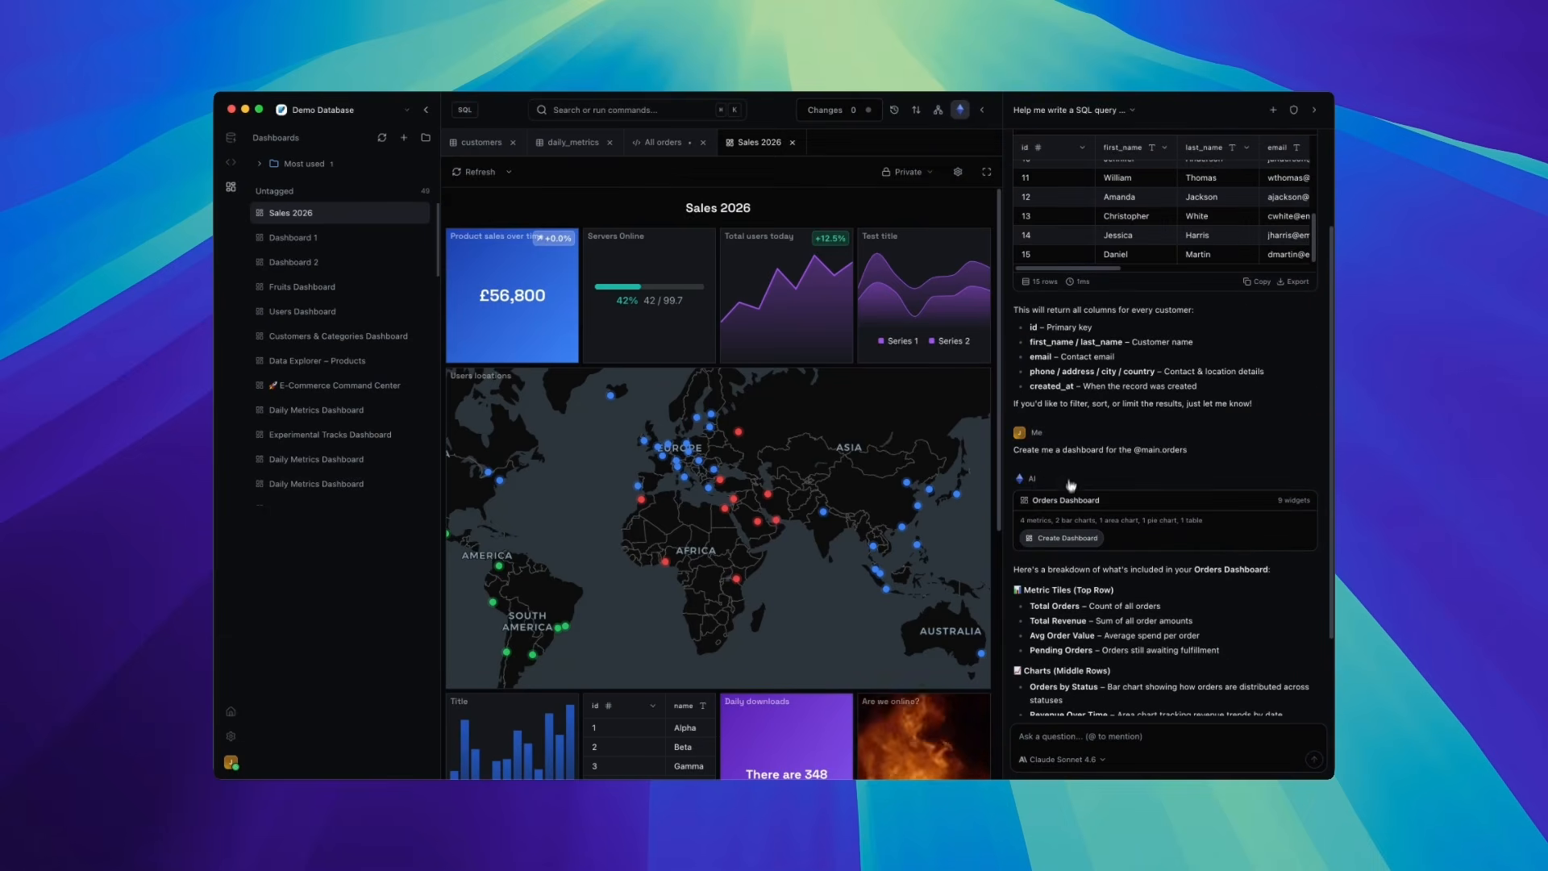
{"action": "left_click", "coordinate": [1063, 538]}
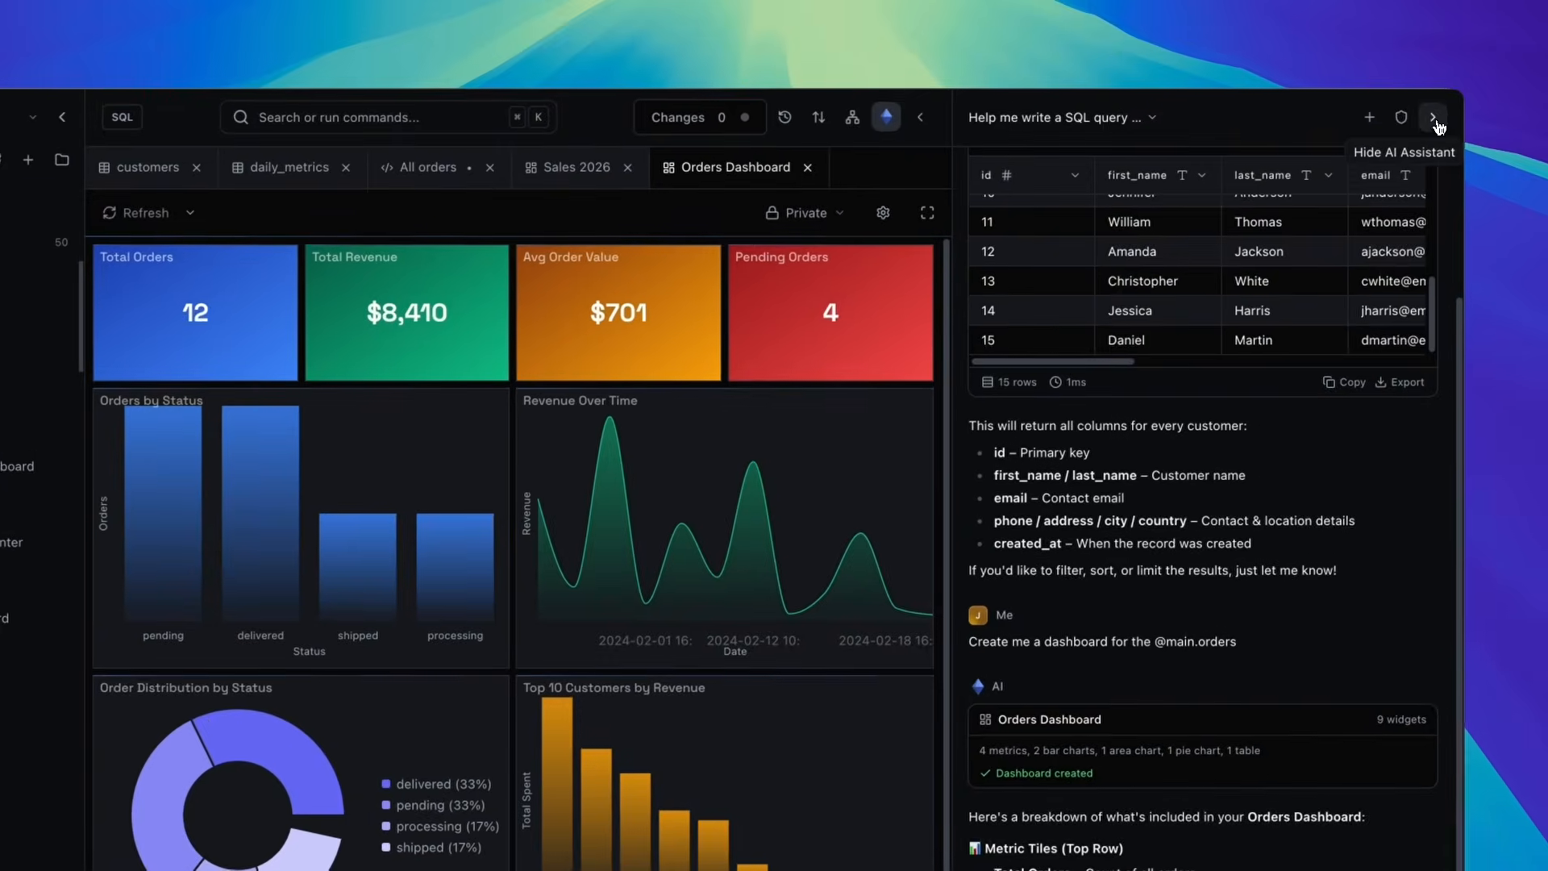
{"action": "left_click", "coordinate": [1497, 83]}
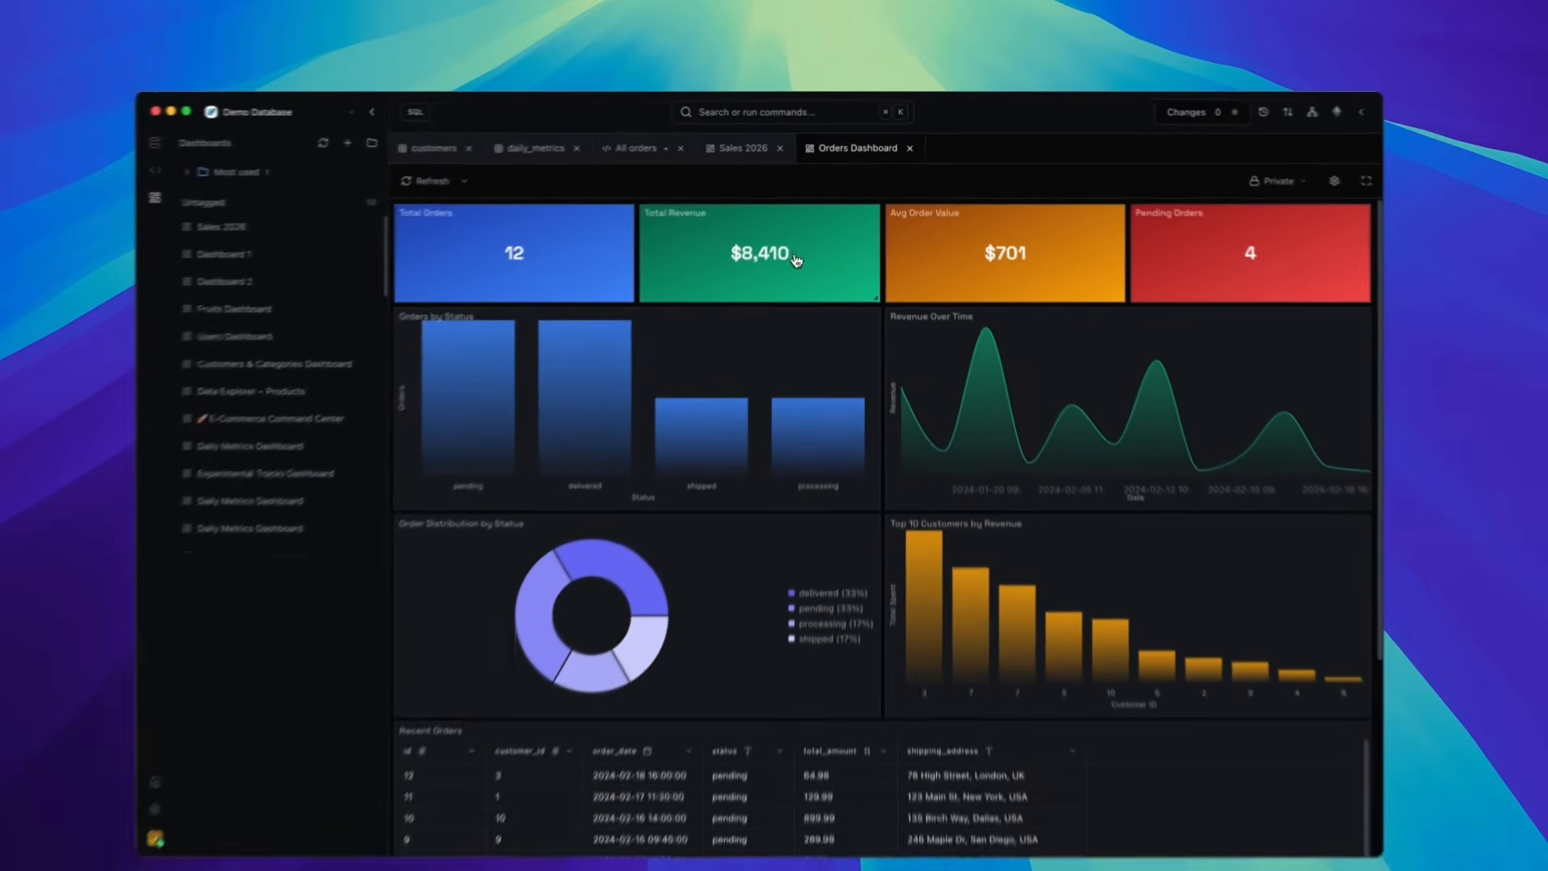
- Open a new SQL query tab and start an inline AI prompt reading "Write me a query to get all"
{"action": "mouse_move", "coordinate": [967, 402]}
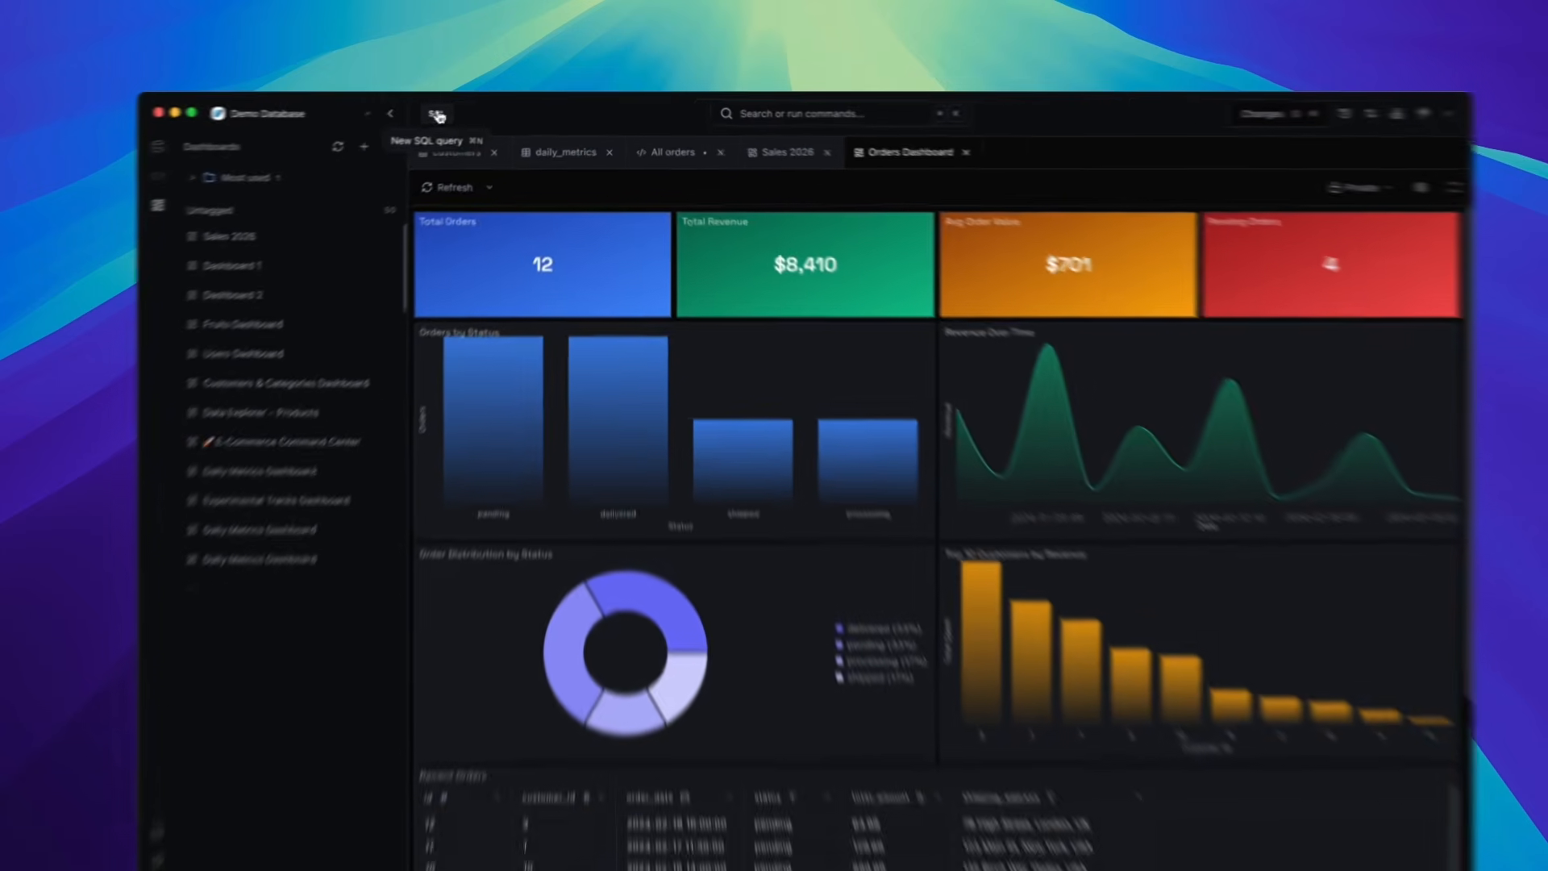
{"action": "left_click", "coordinate": [464, 110]}
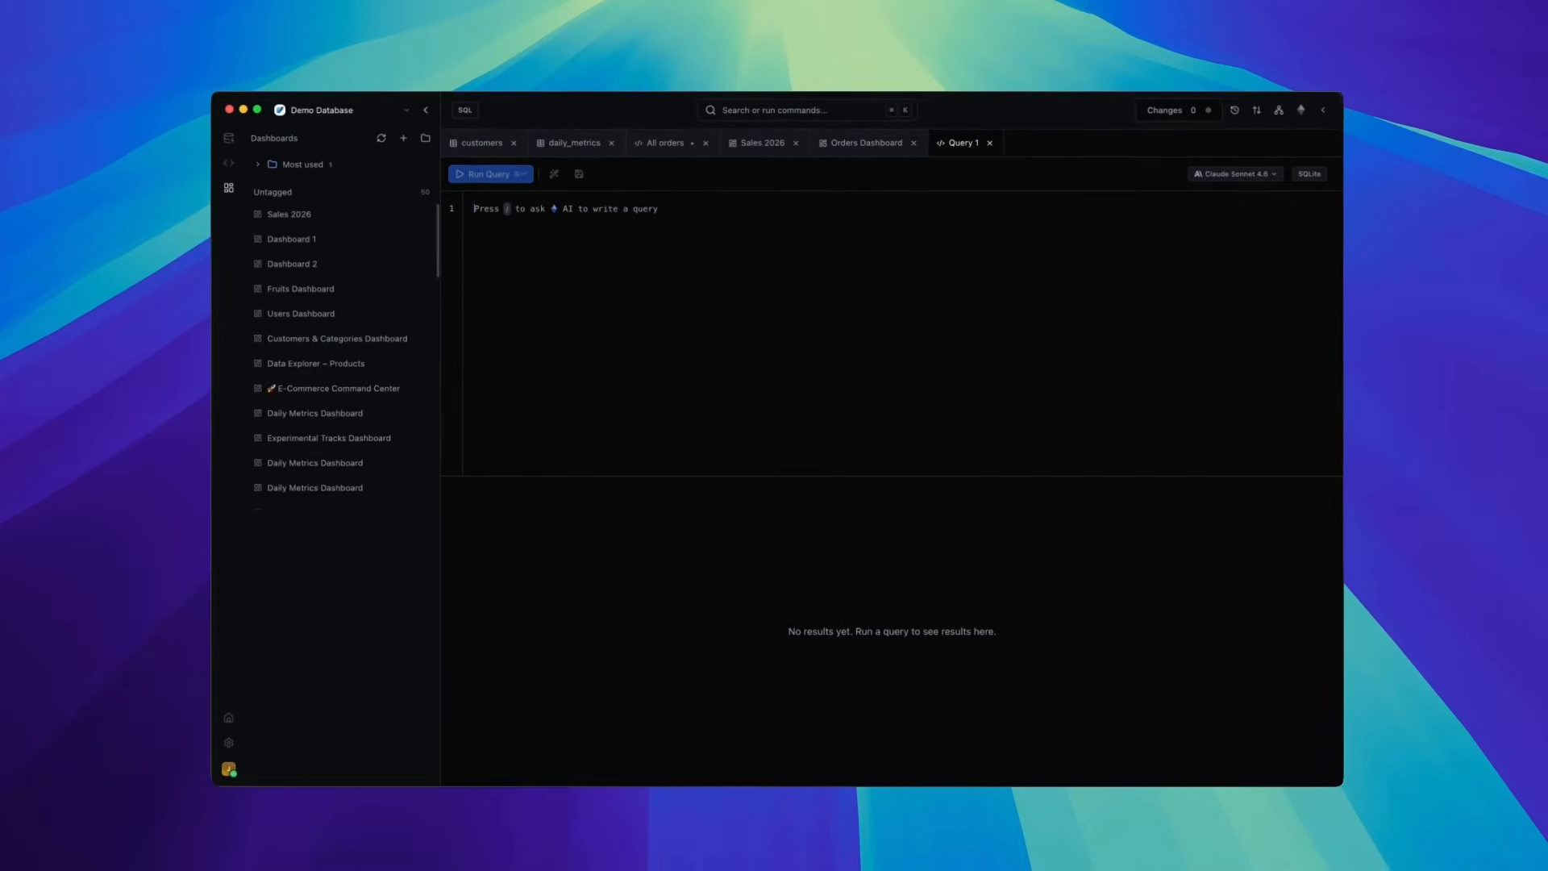
{"action": "key", "text": "/"}
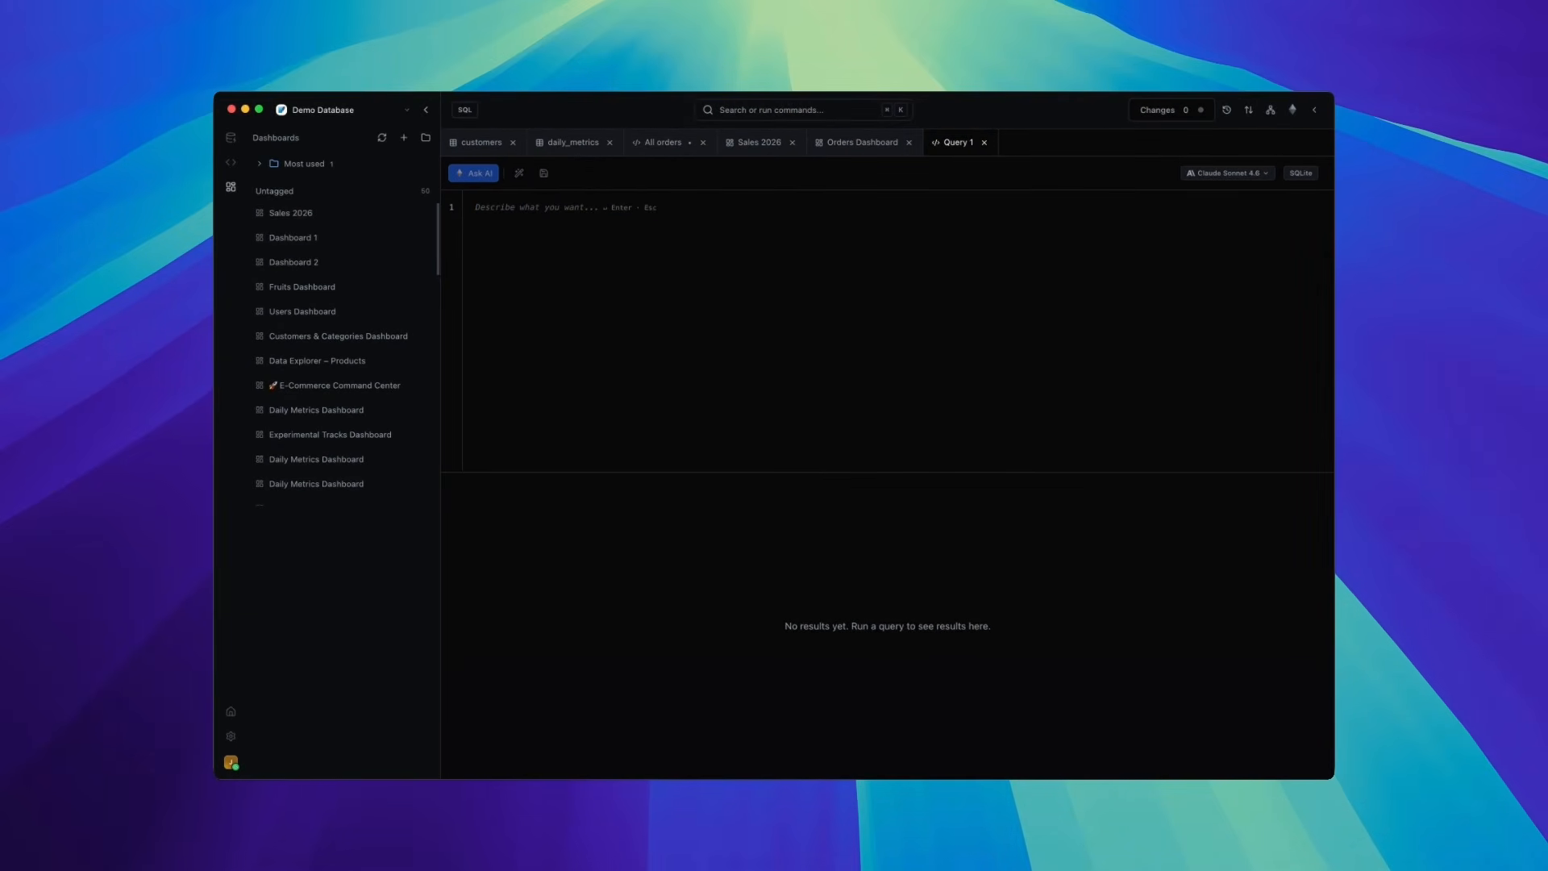
{"action": "type", "text": "Write me a query to get all"}
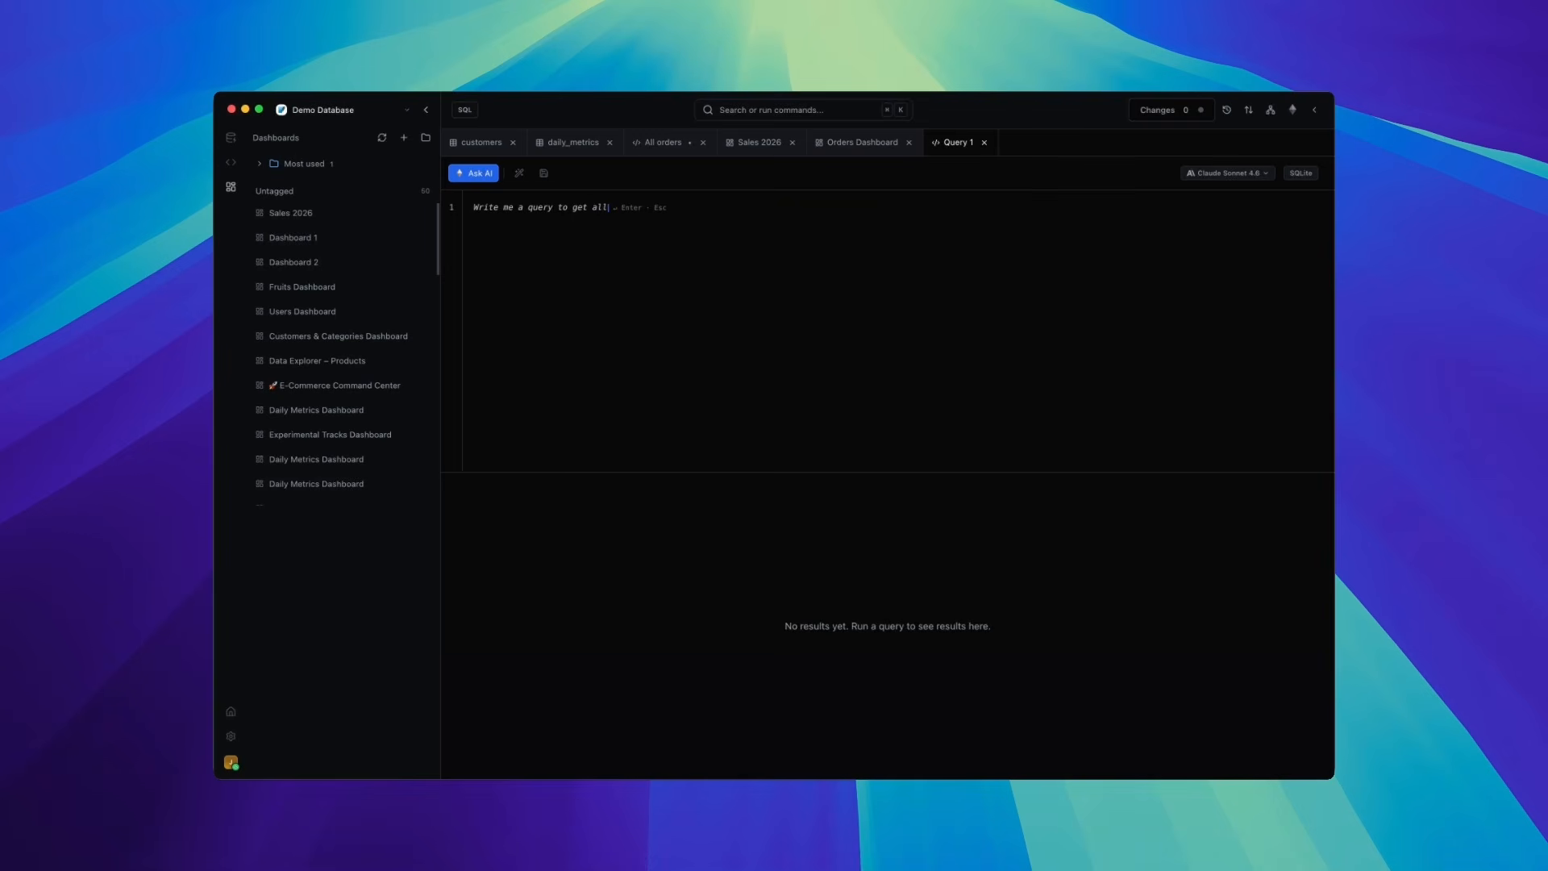
- Finish the AI prompt with "reviews", submit it, and run the generated query on main.reviews
{"action": "left_click", "coordinate": [231, 137]}
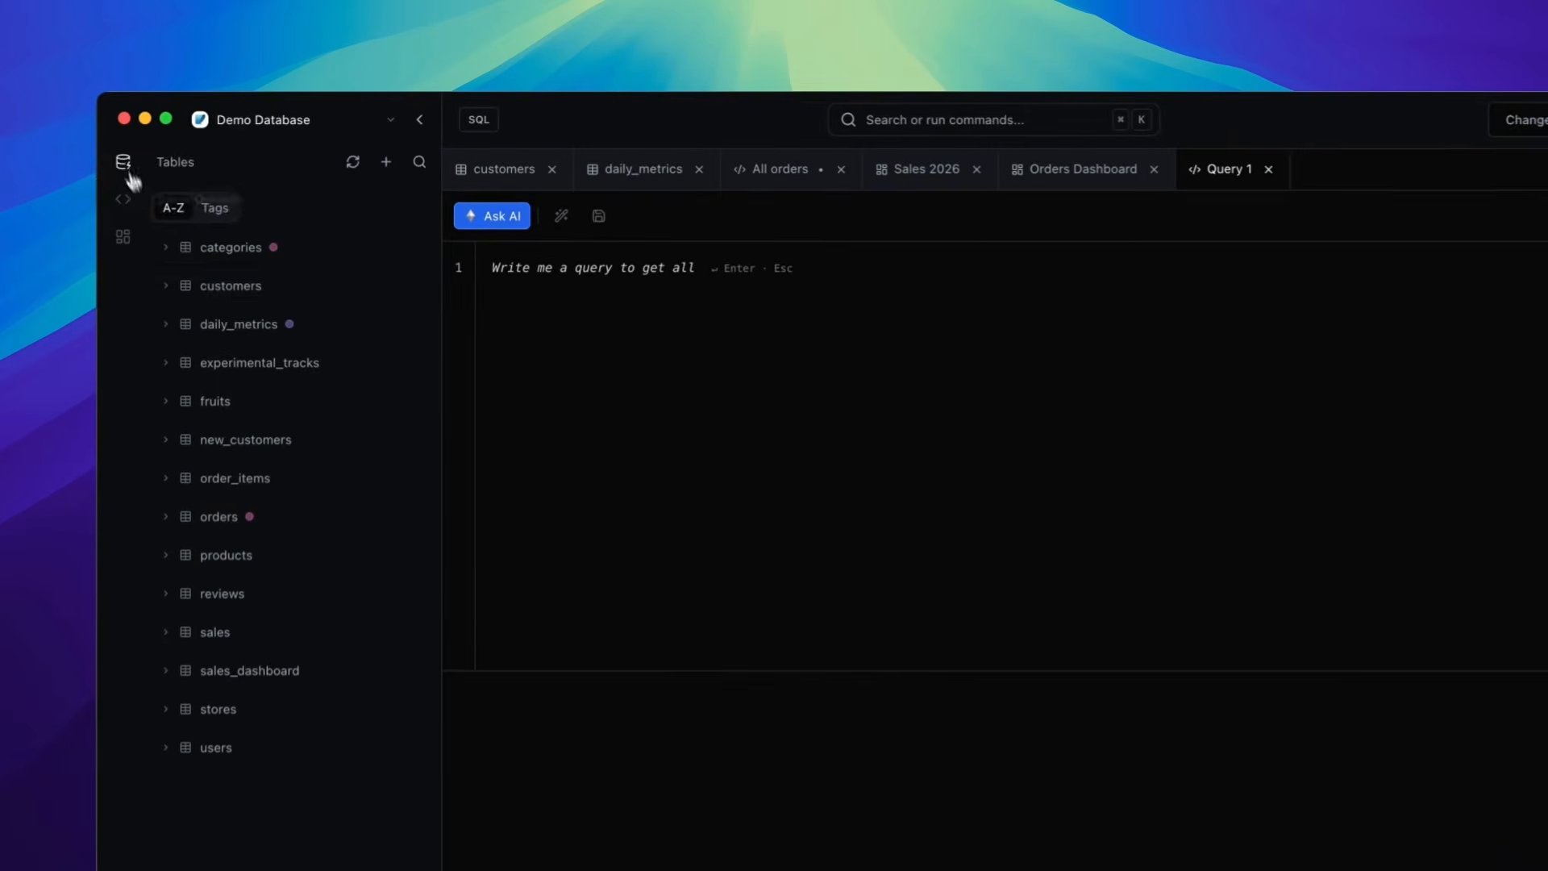
{"action": "type", "text": "reviews"}
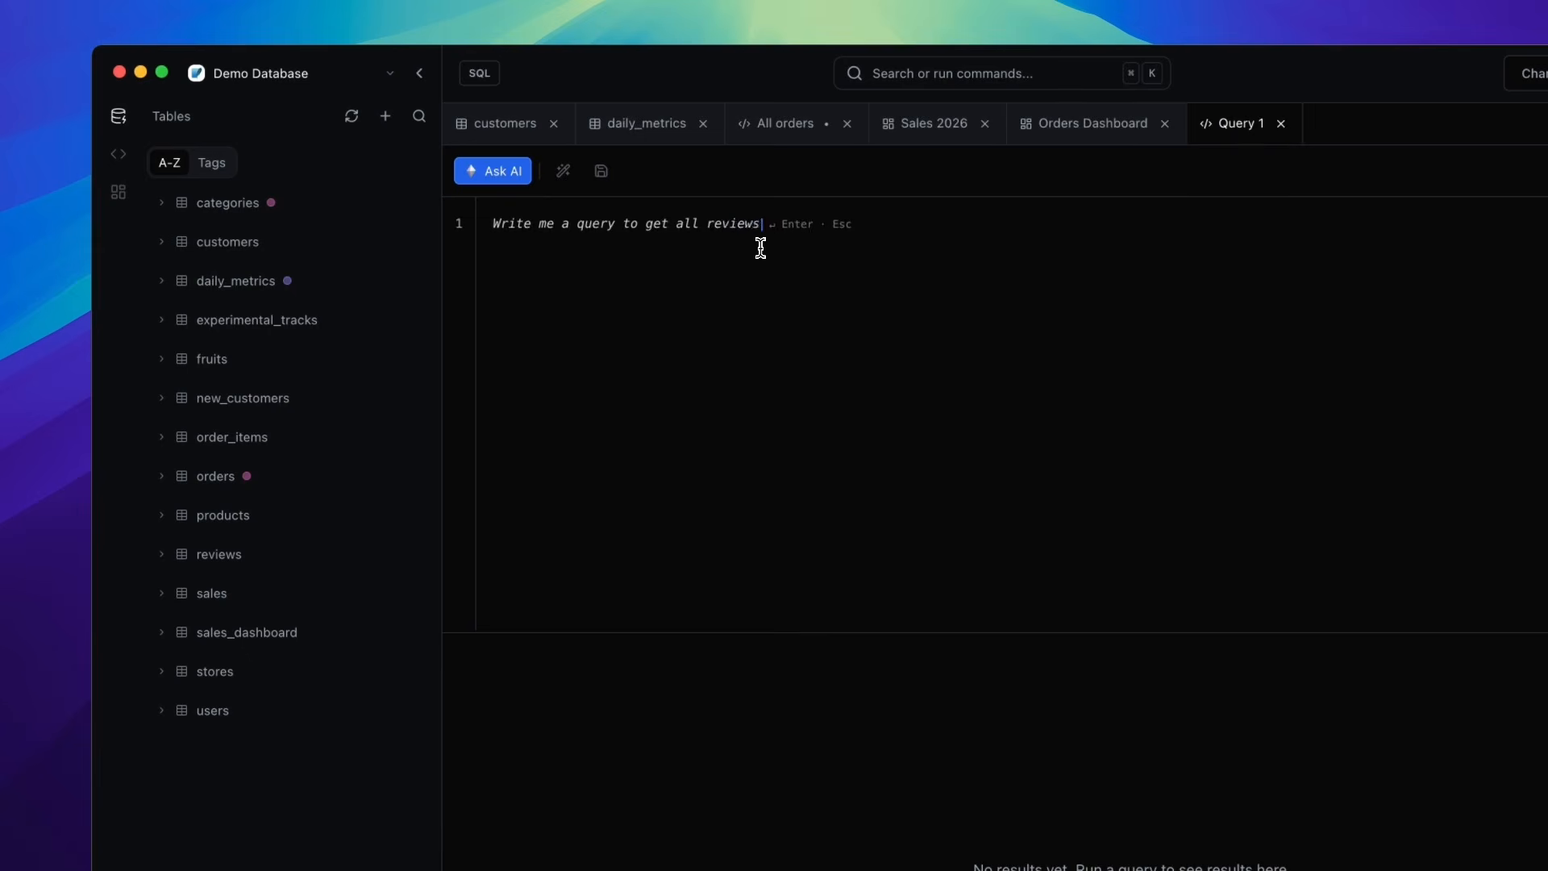
{"action": "key", "text": "Return"}
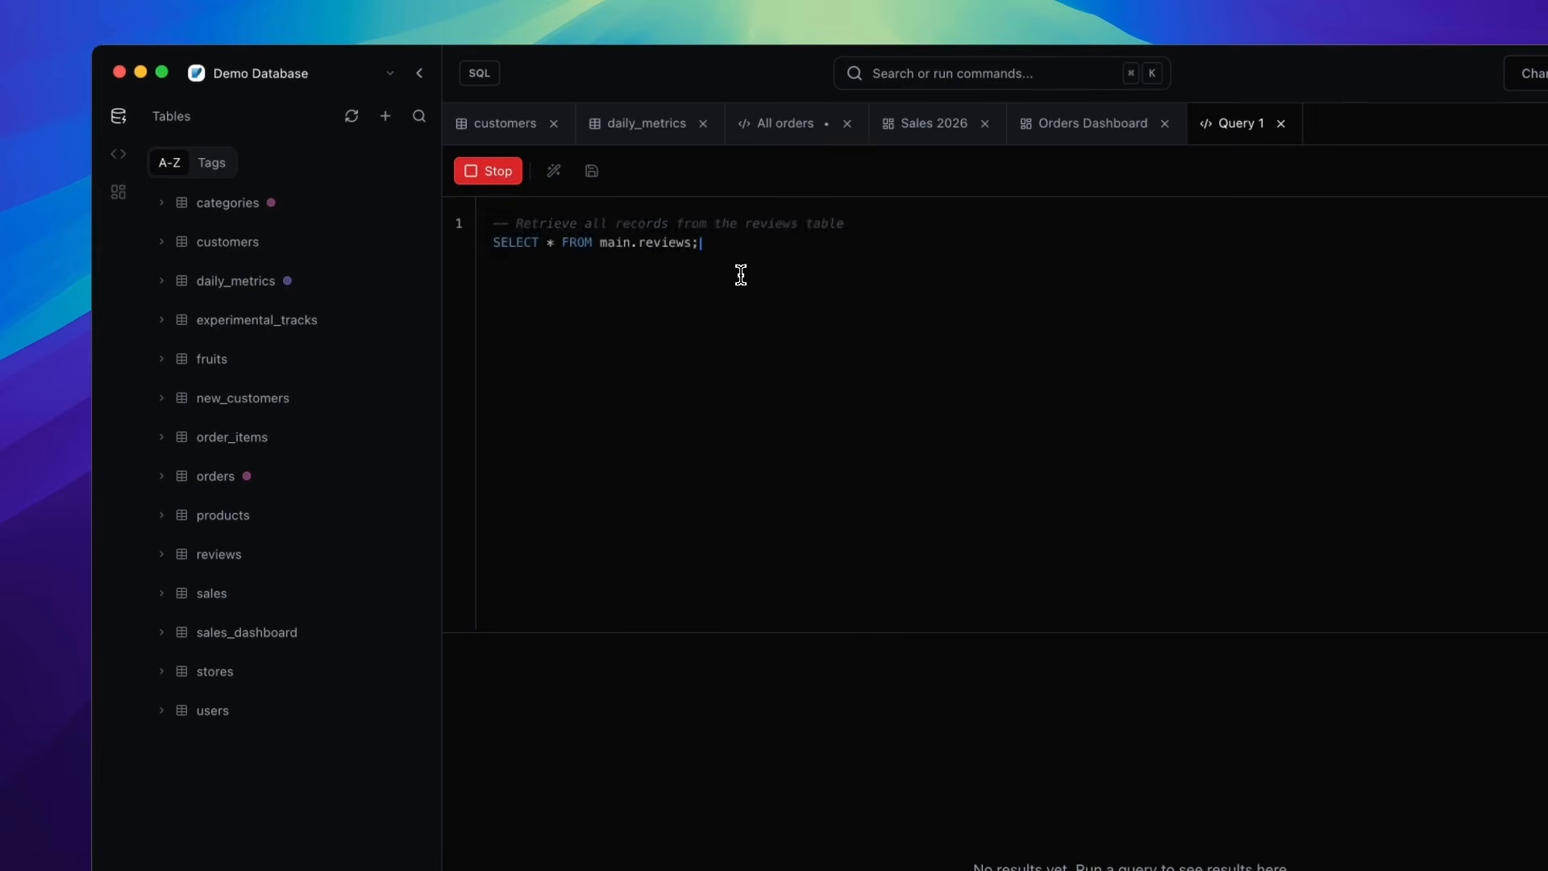
{"action": "left_click", "coordinate": [526, 172]}
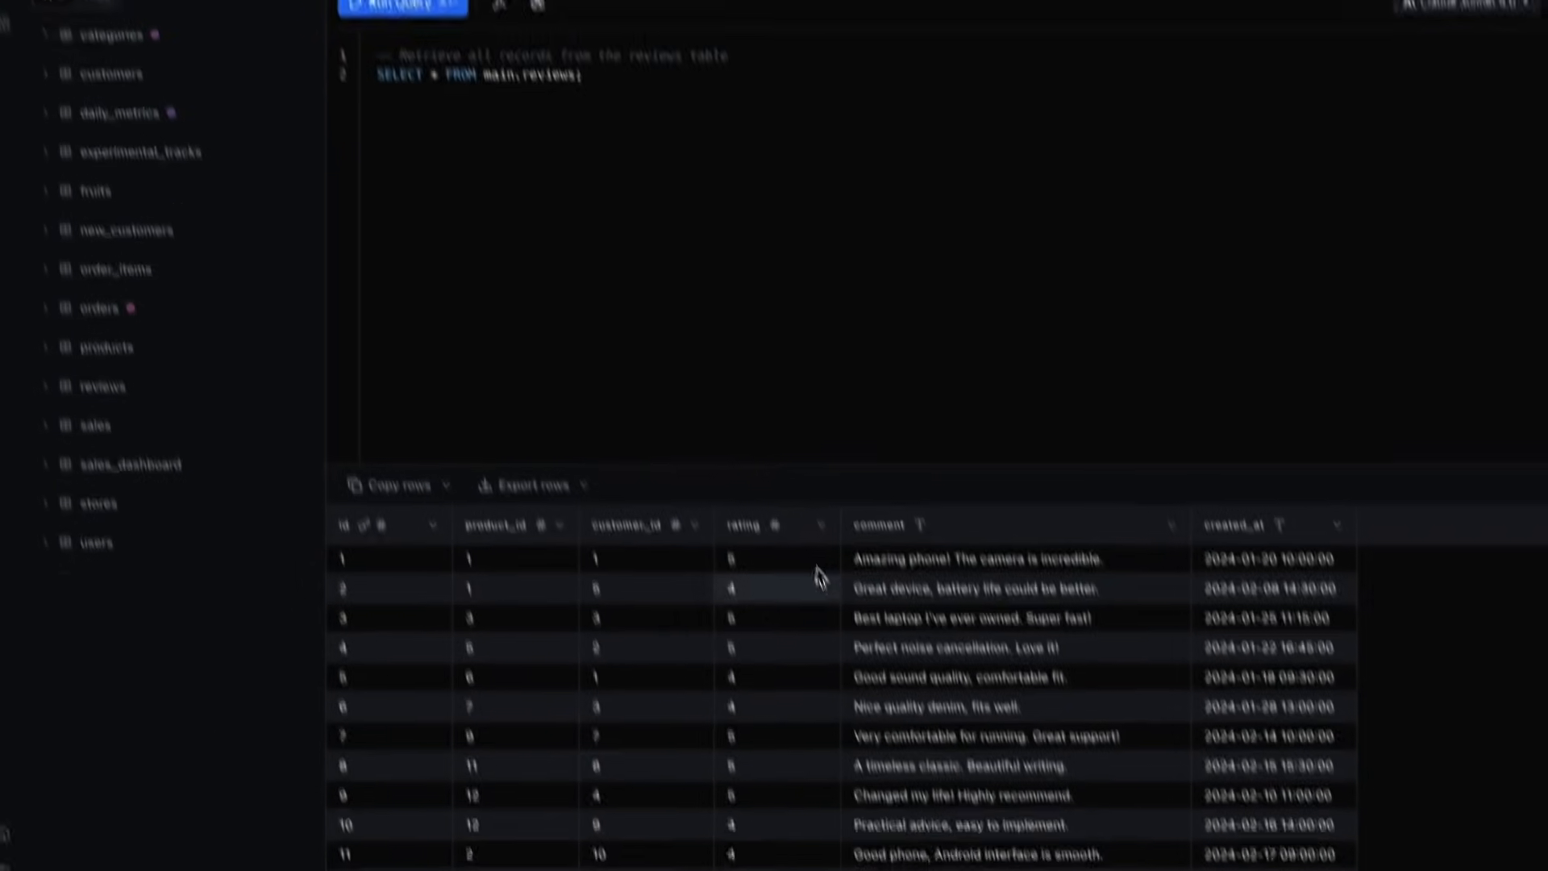